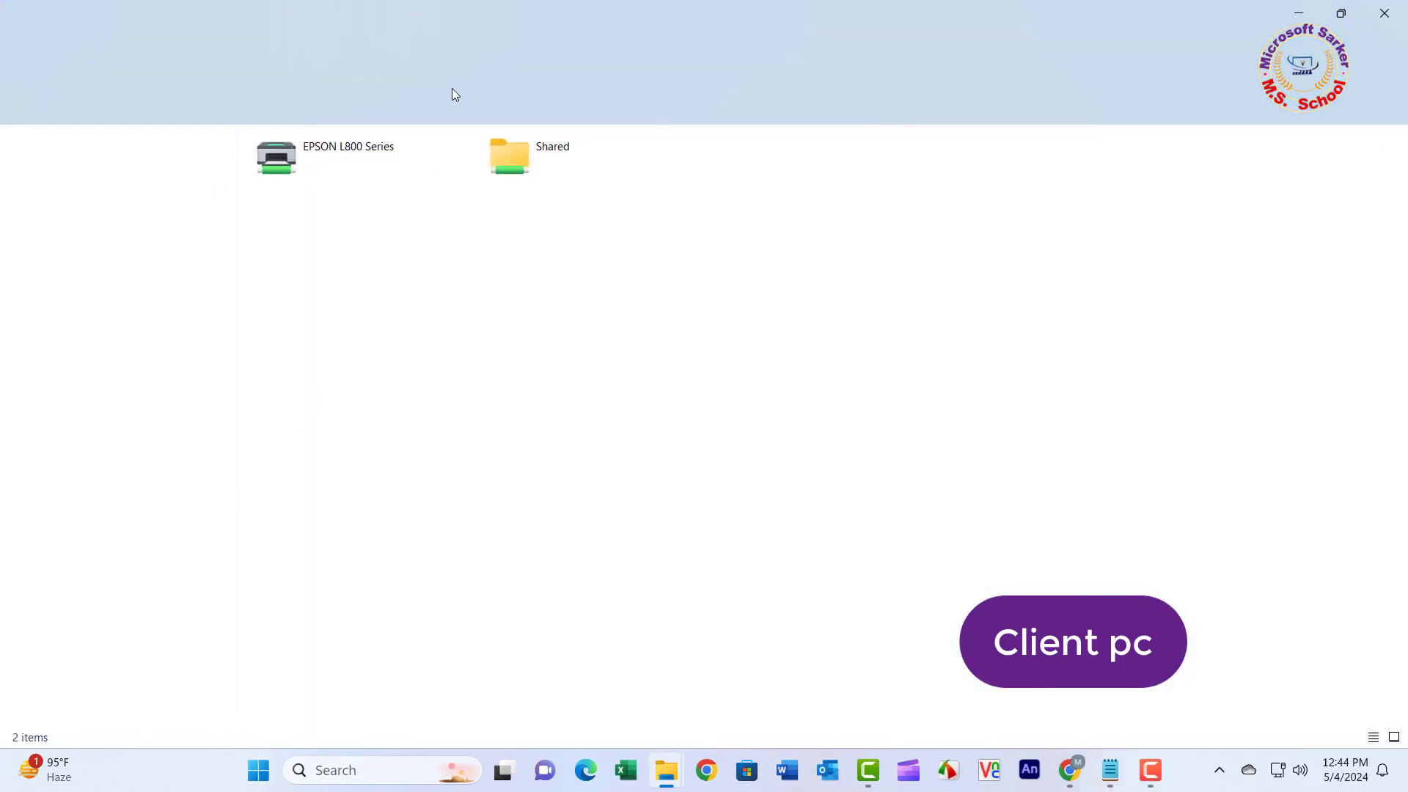
Step: Try connecting to the shared EPSON L800 Series on 192.168.1.5; it fails with error 0x000006e4
right_click(329, 147)
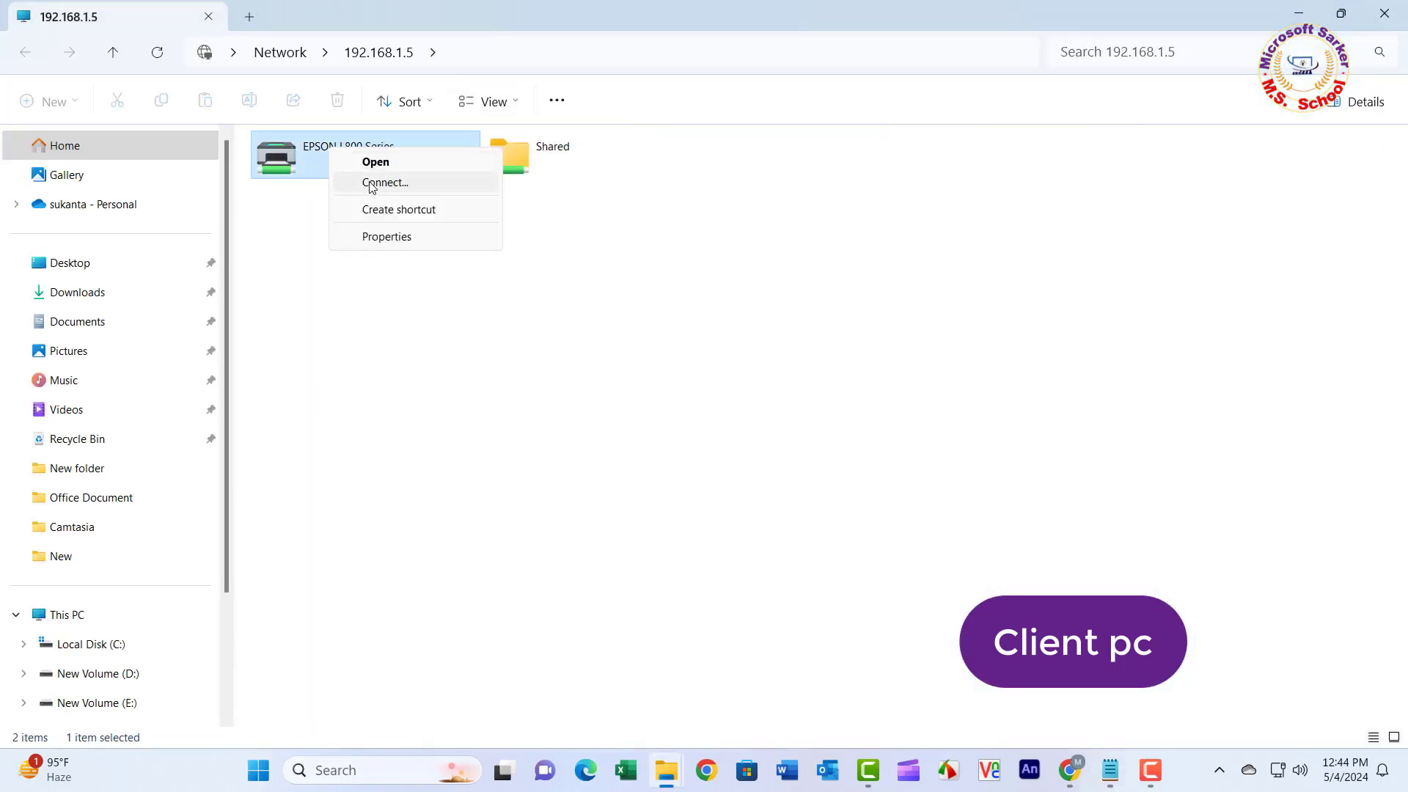
left_click(394, 183)
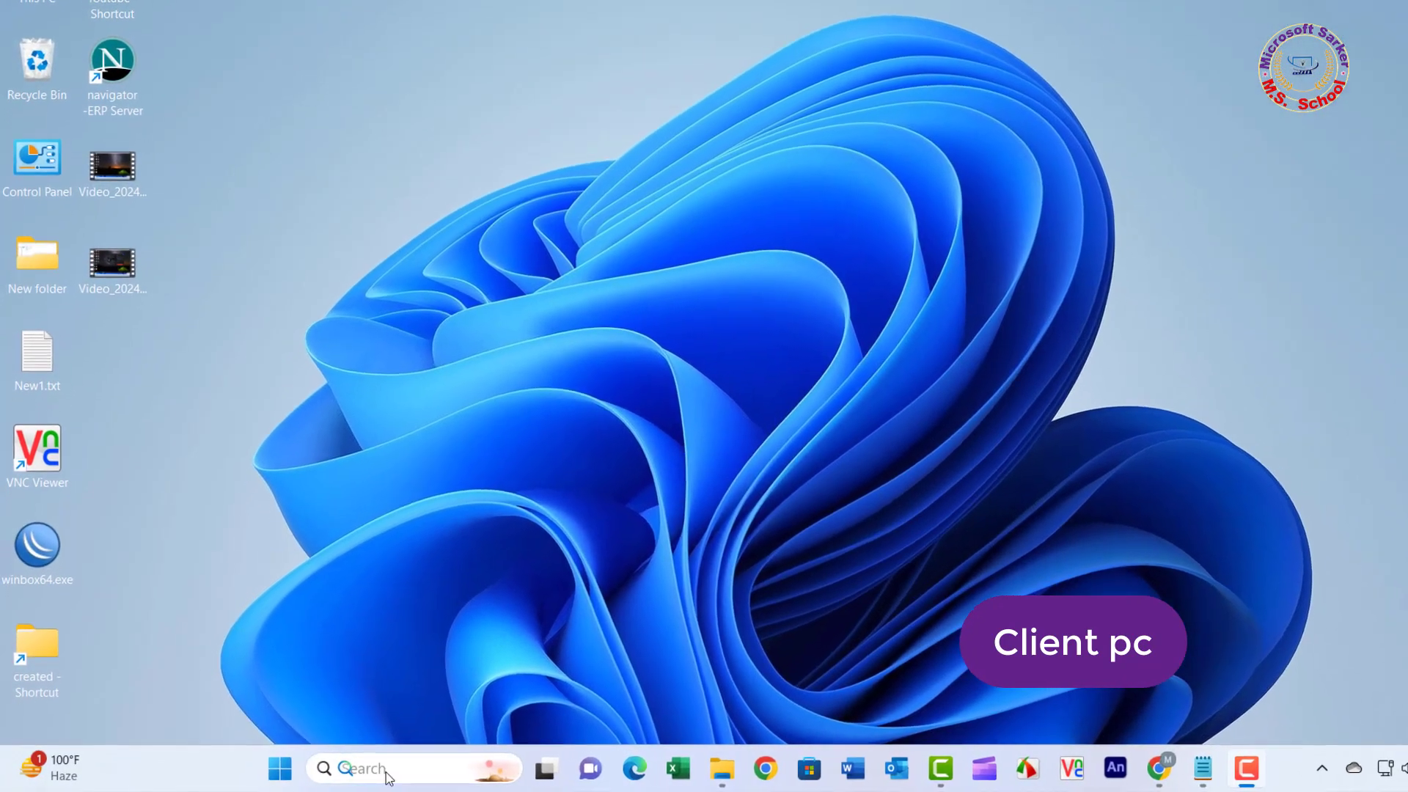
Step: Search Windows for 'group' and launch Edit group policy
left_click(356, 771)
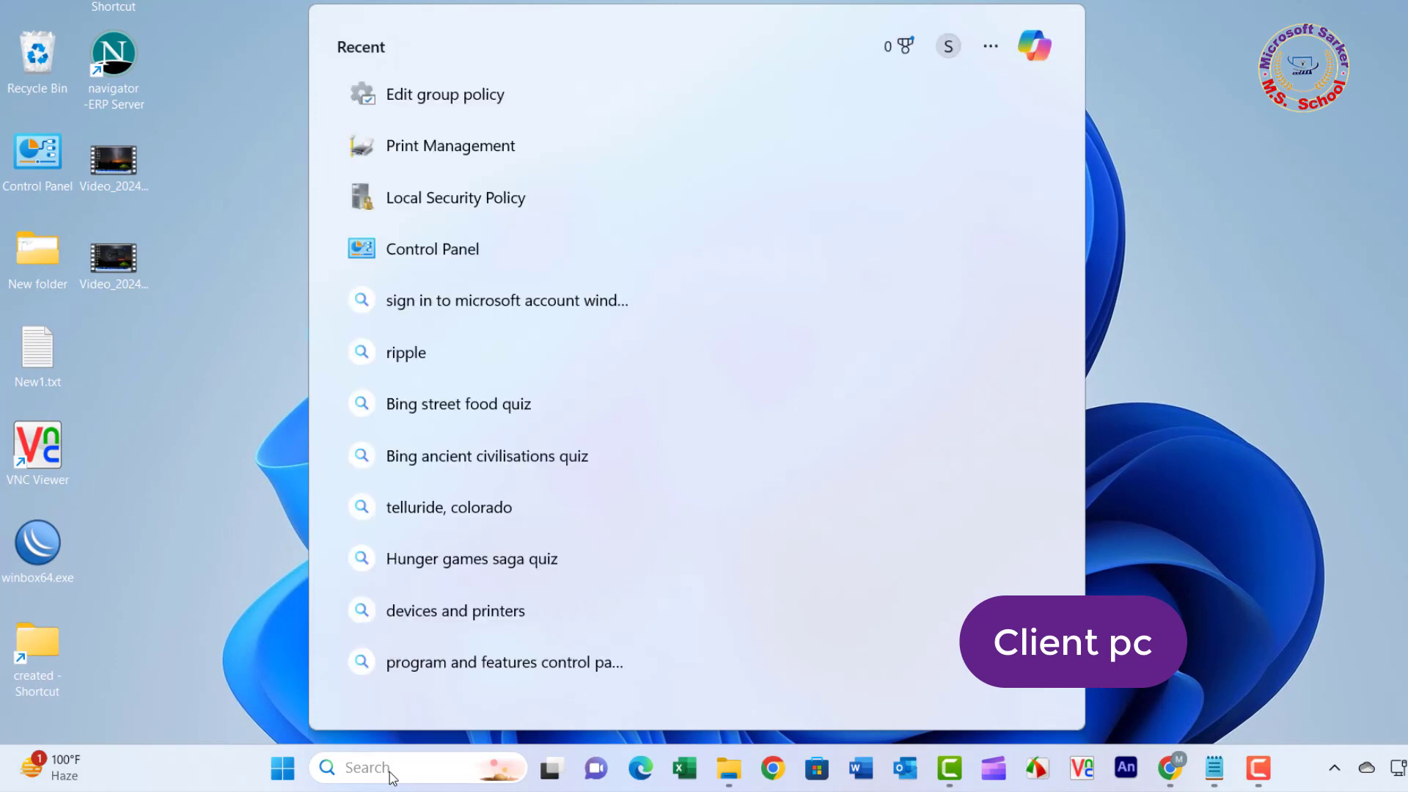
type("gr")
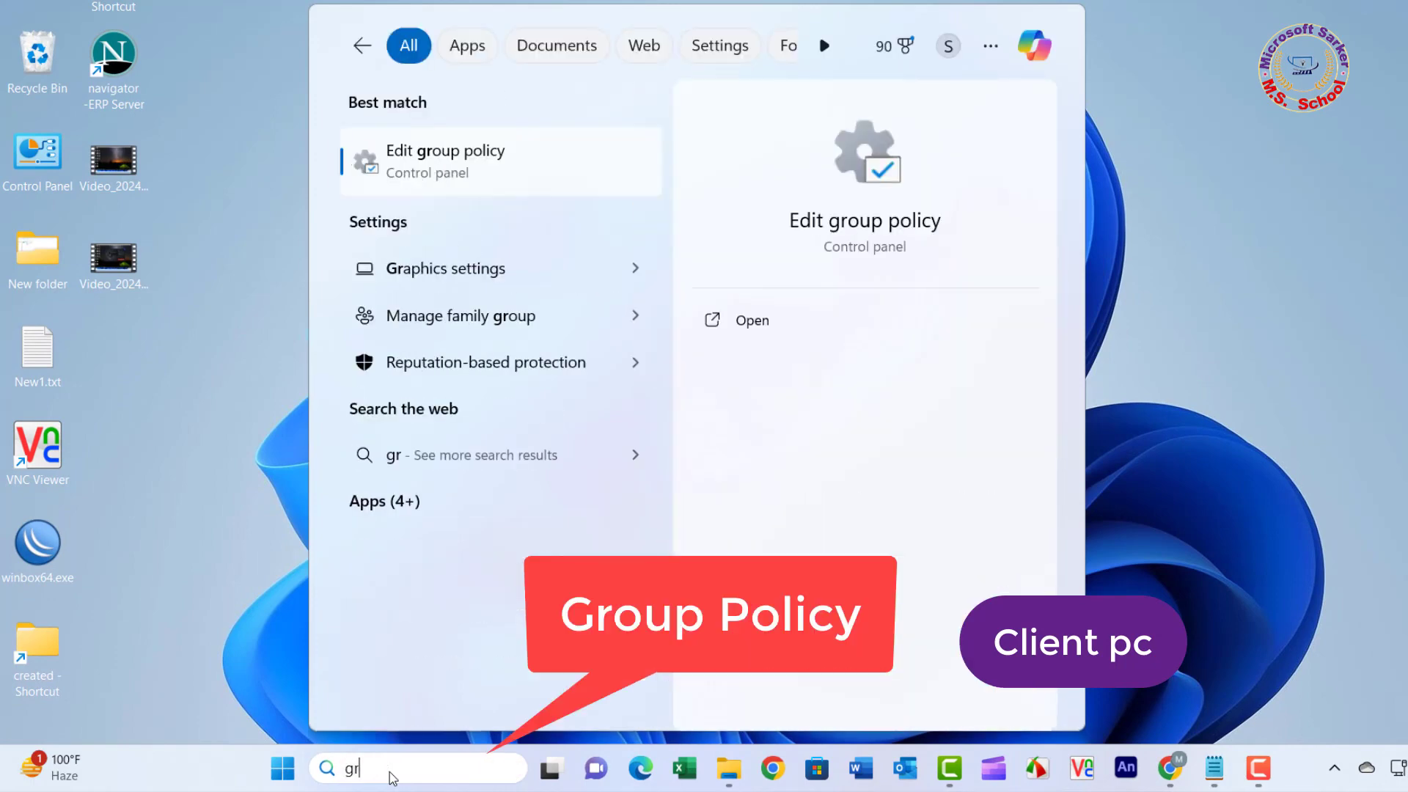
type("op")
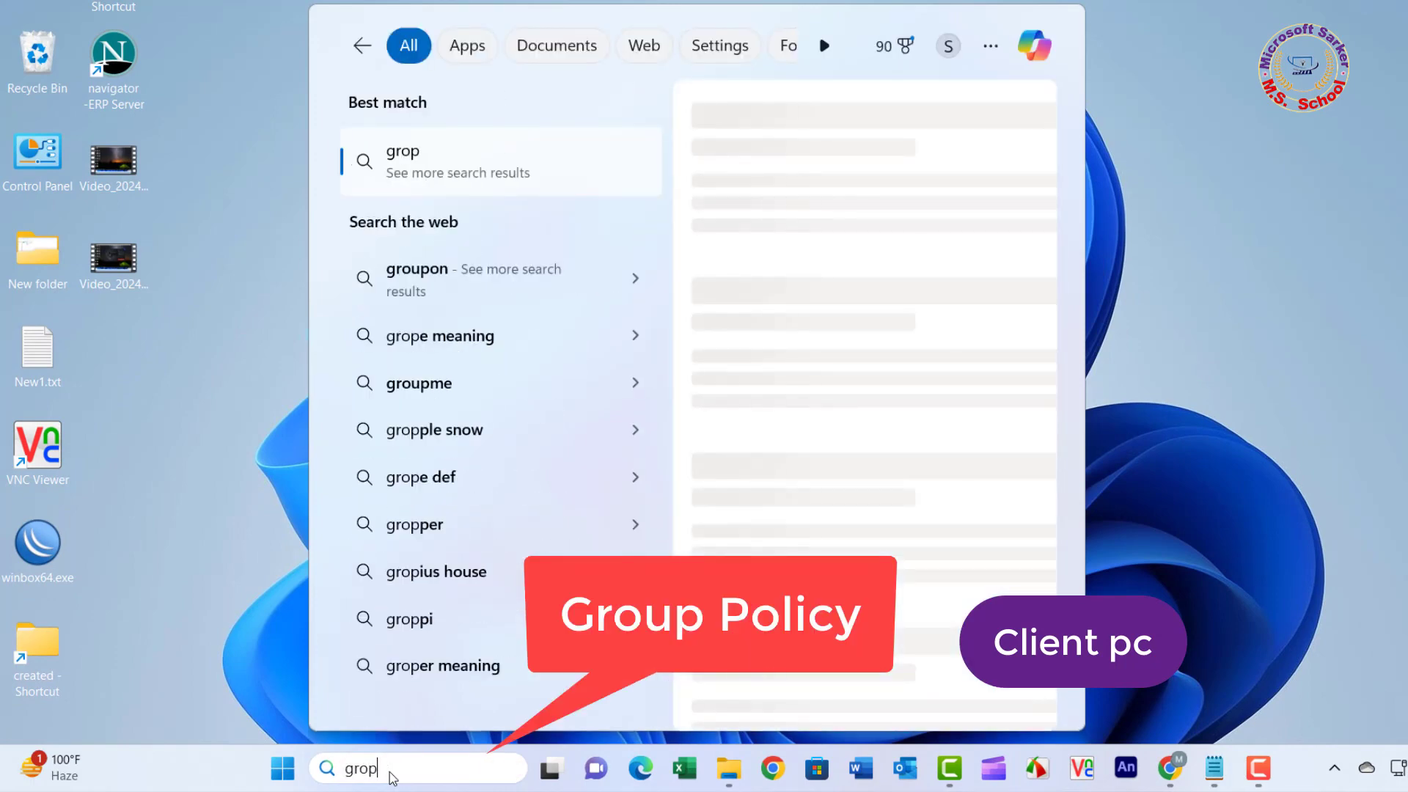
key("BackSpace")
type("up")
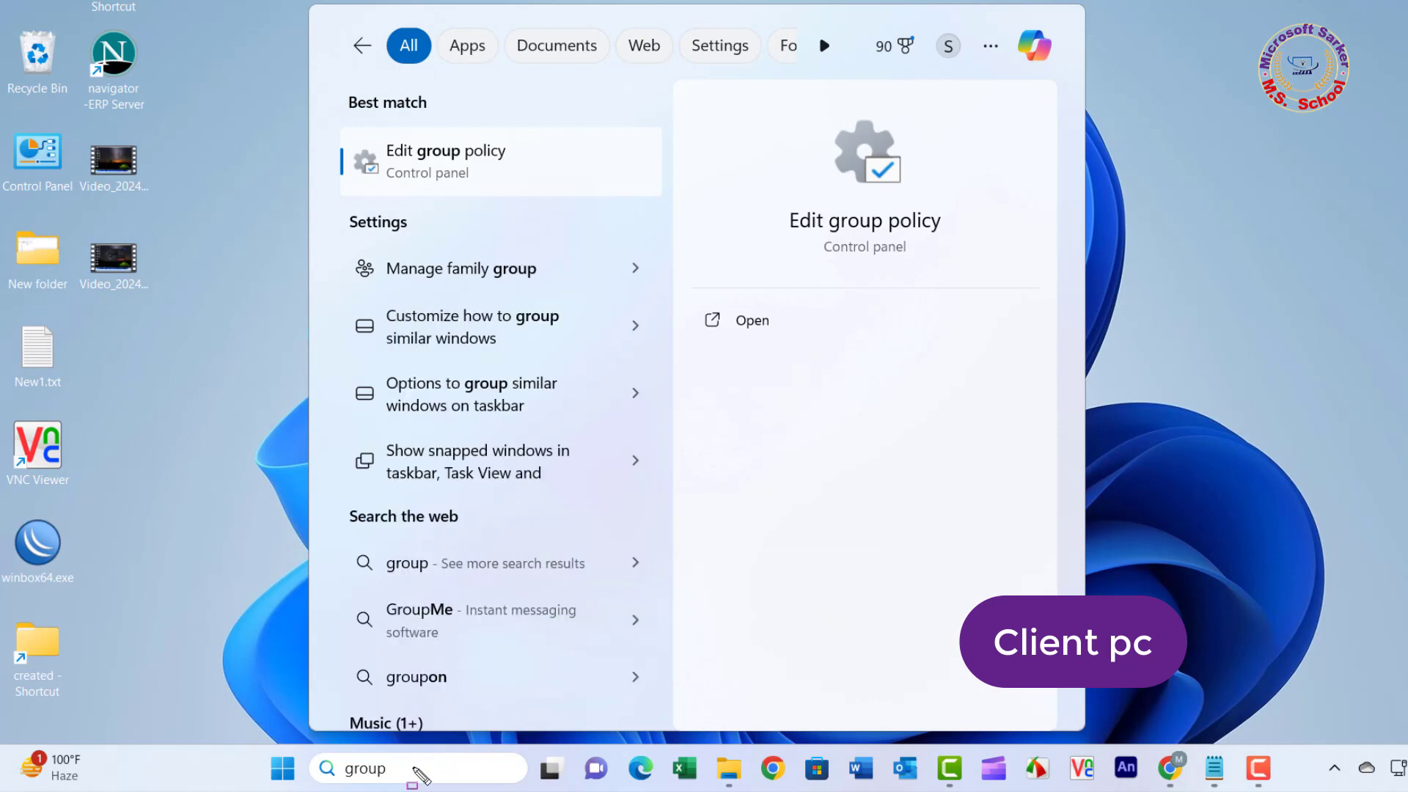
mouse_move(361, 128)
left_mouse_down()
mouse_move(416, 170)
mouse_move(547, 185)
left_mouse_up()
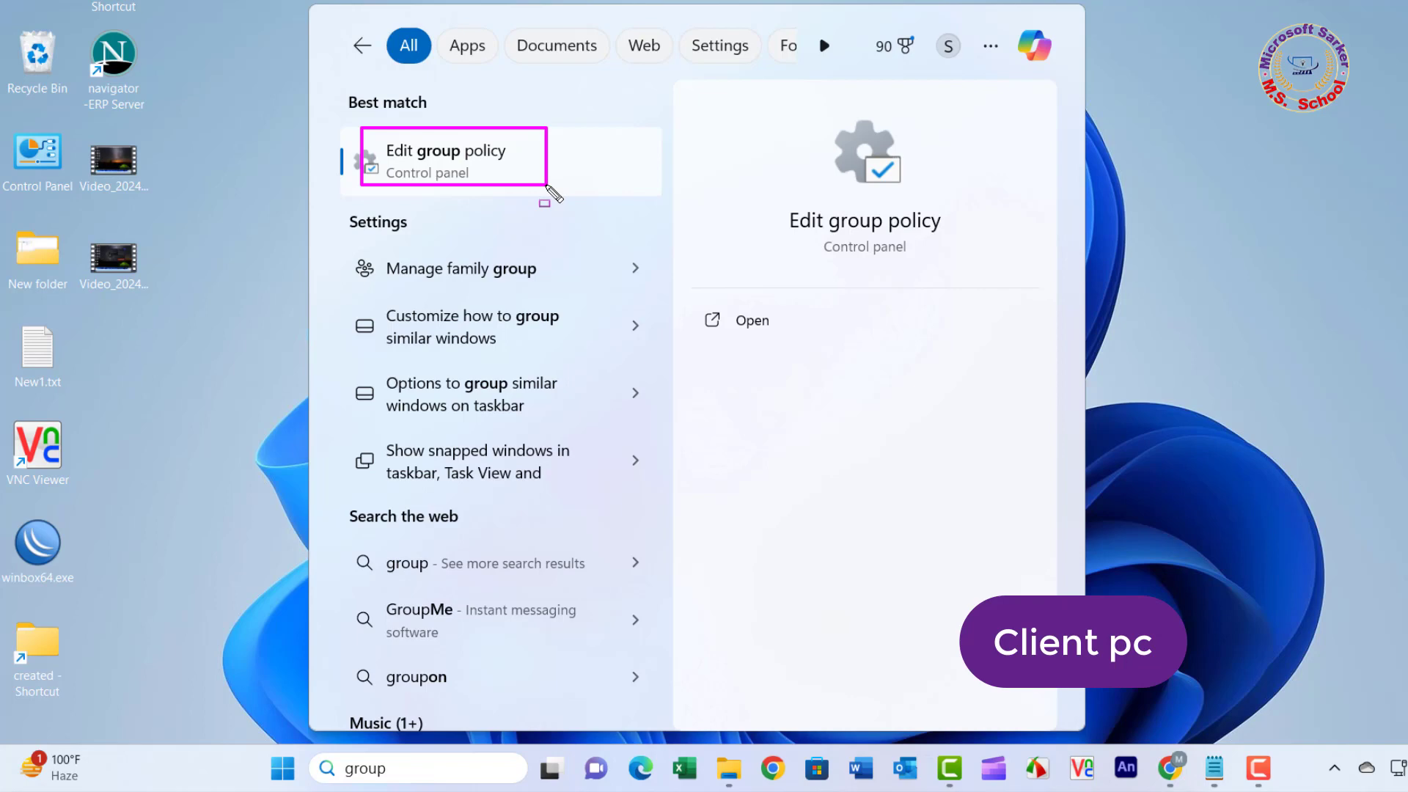
key("Escape")
left_click(450, 169)
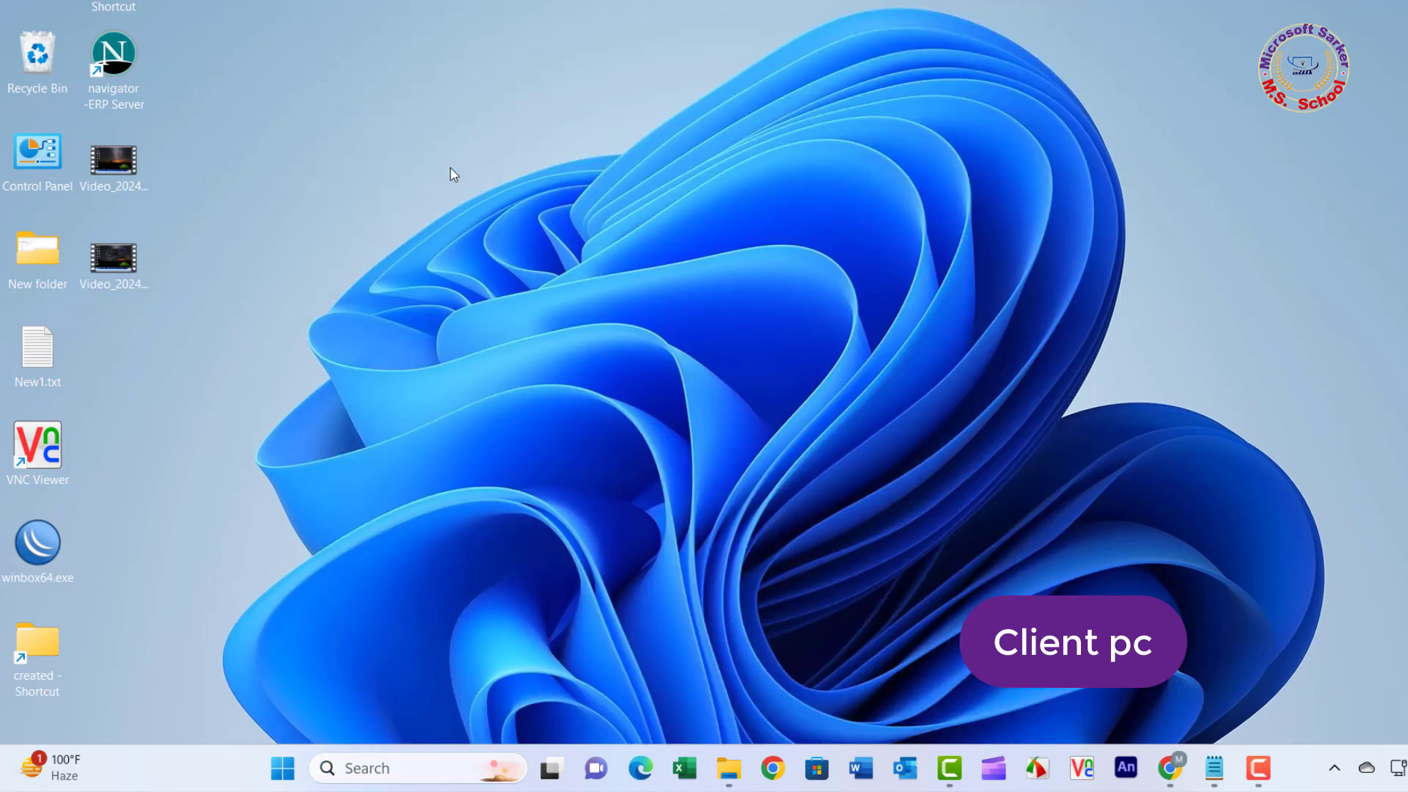
Step: Show the 41 Printers policies under Computer Configuration > Administrative Templates
left_click_drag(467, 87, 575, 81)
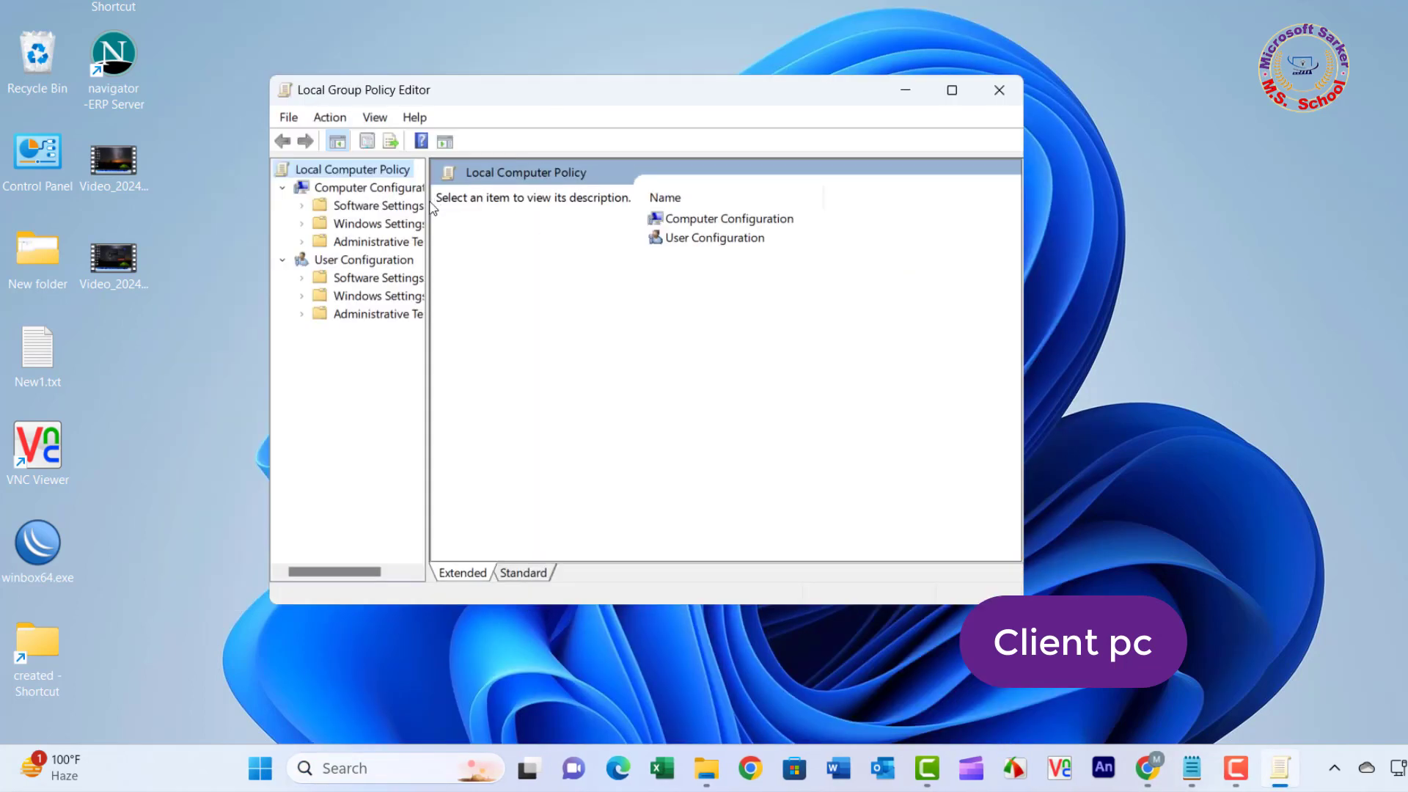
left_click_drag(427, 224, 449, 232)
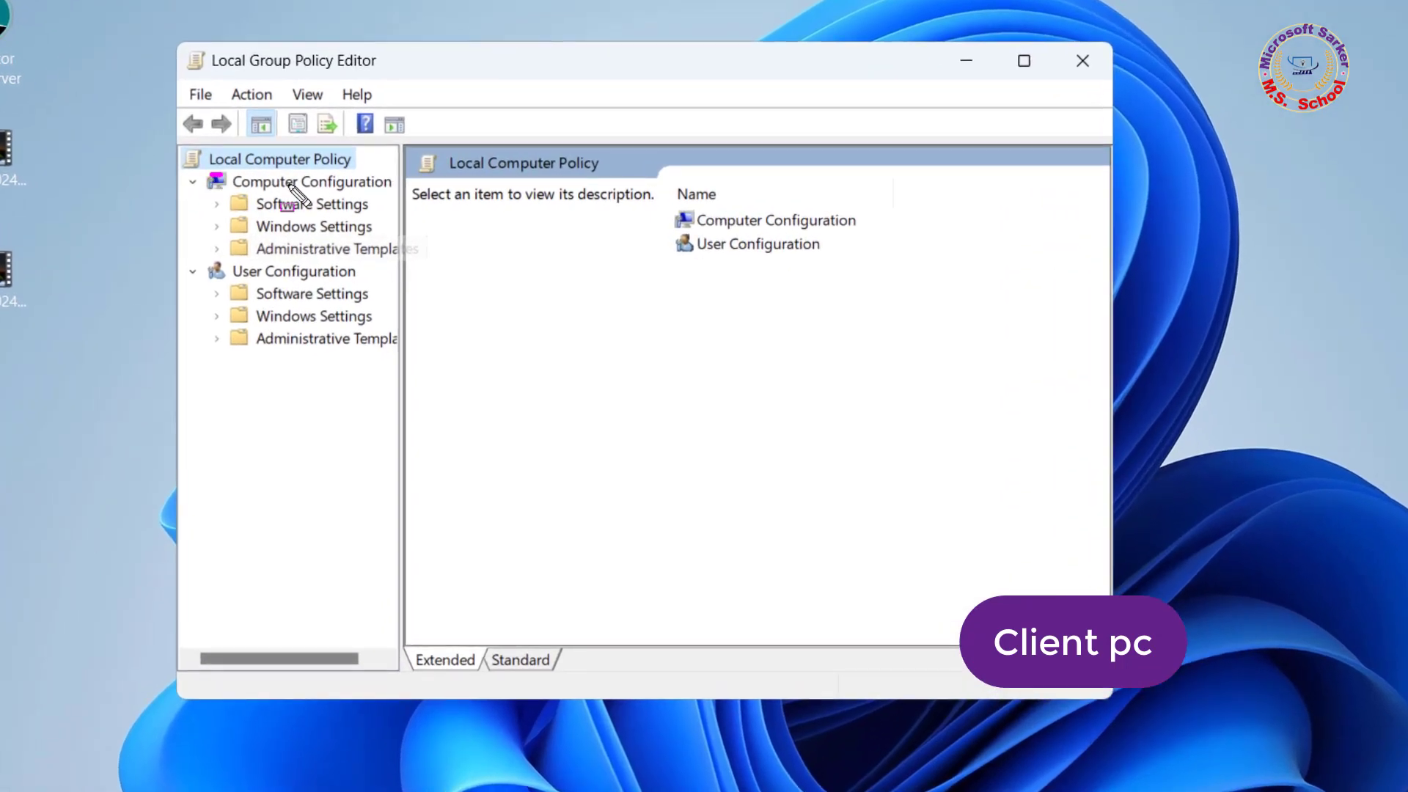
left_click(217, 249)
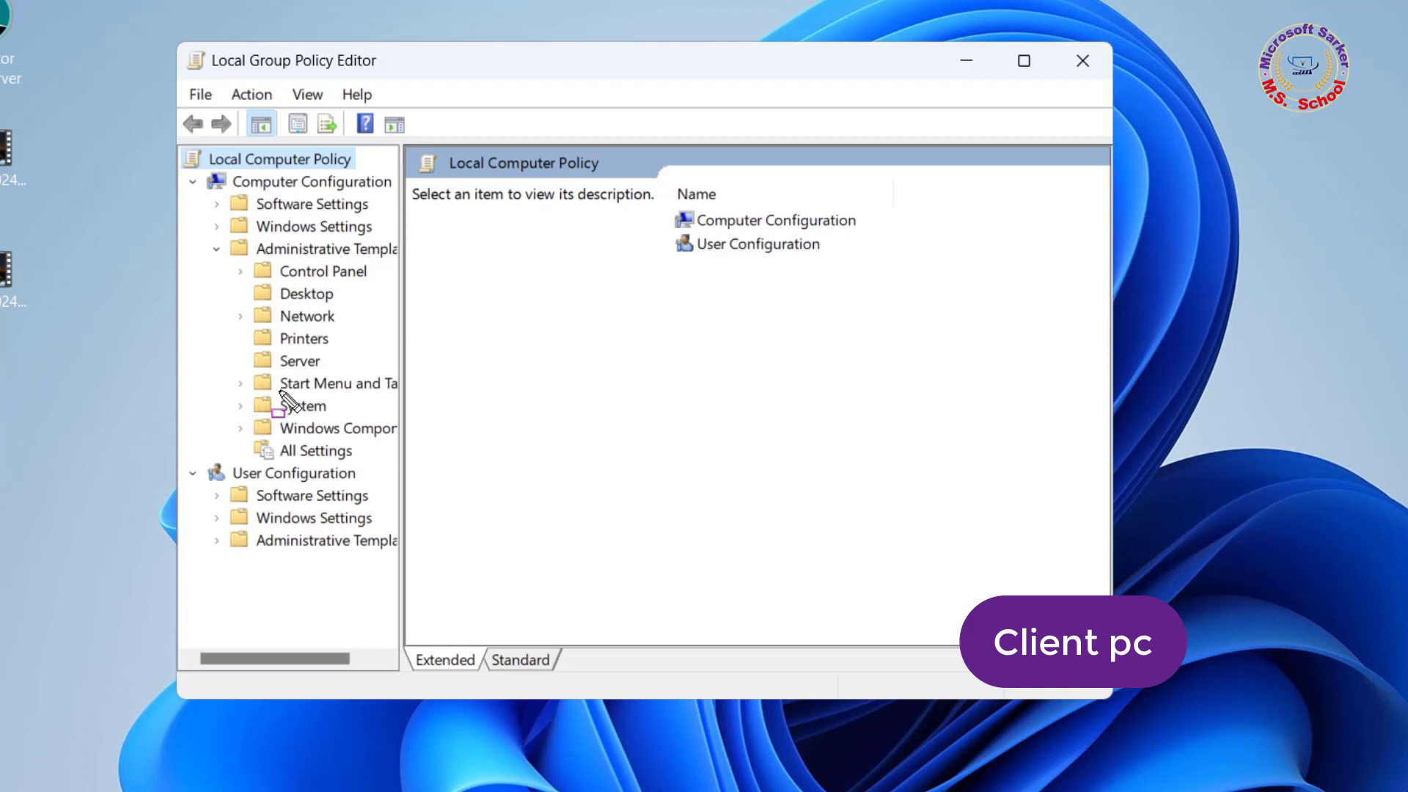
left_click(306, 340)
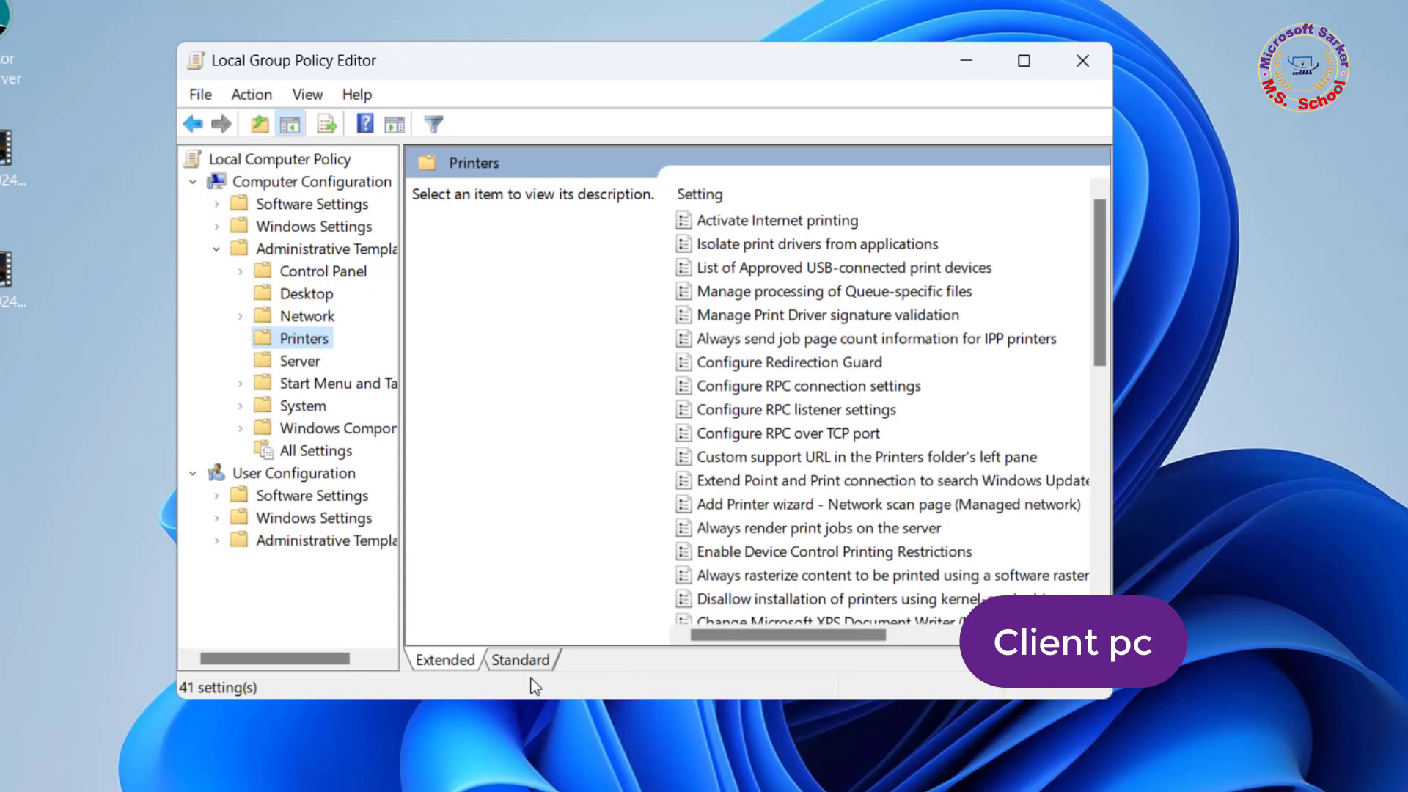
left_click(522, 660)
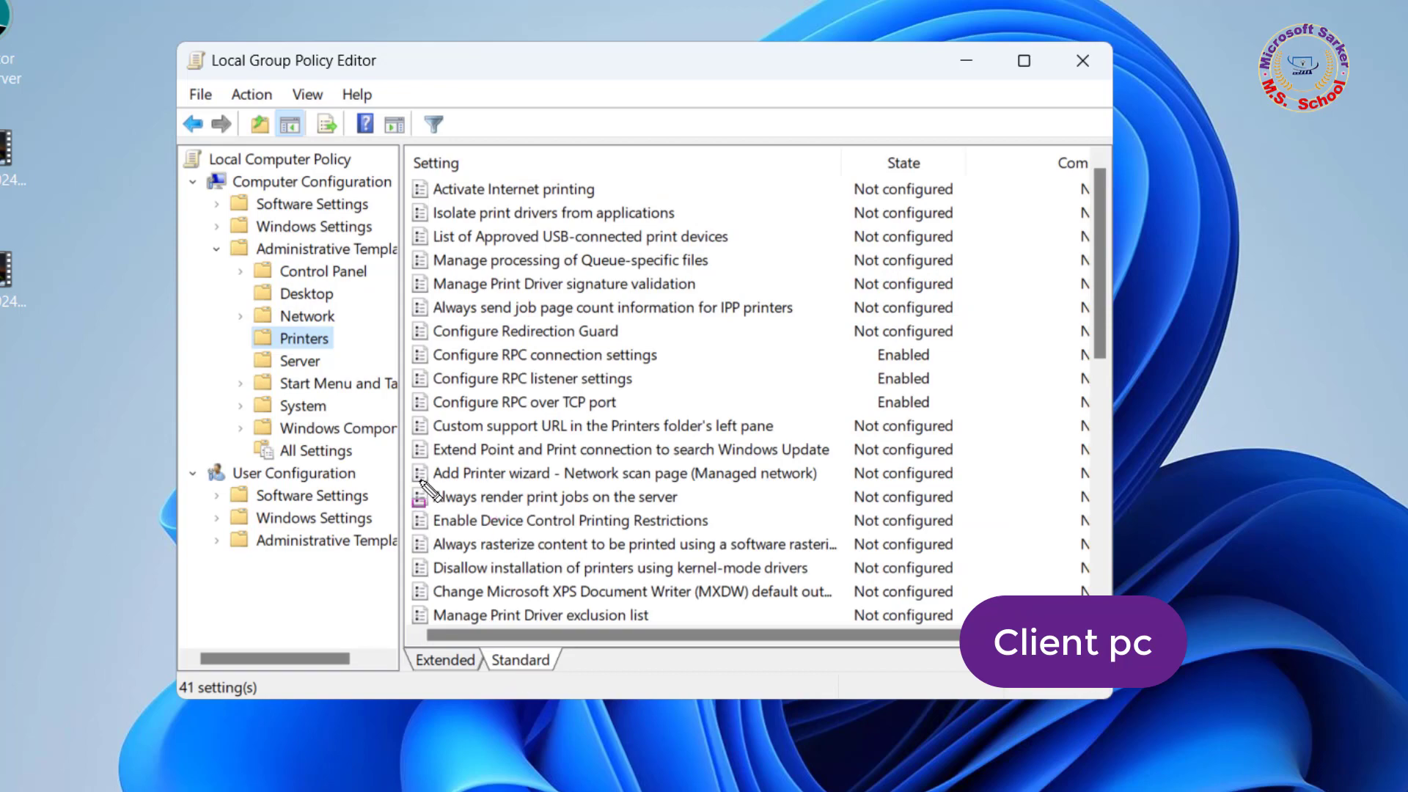
left_click_drag(408, 480, 972, 513)
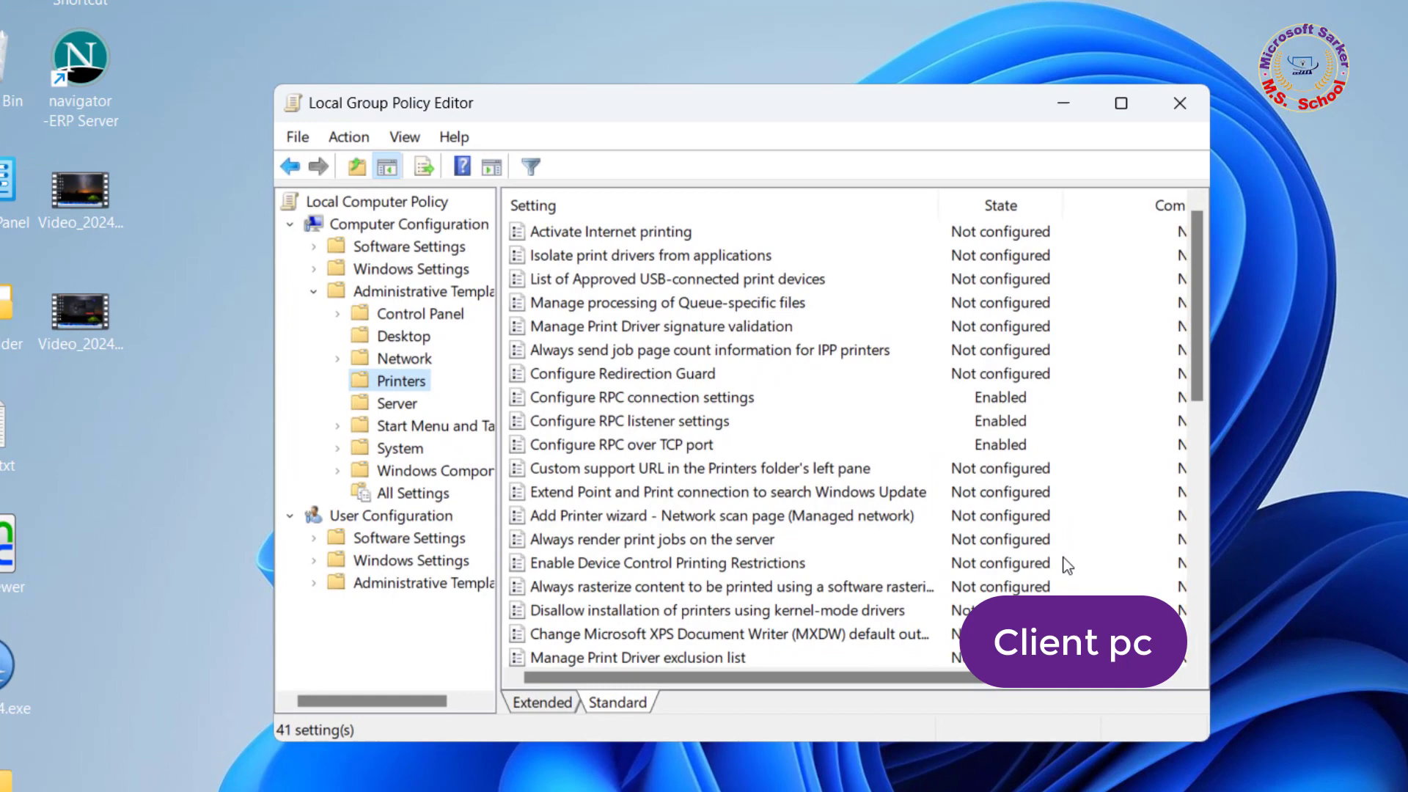
Step: Set 'Always render print jobs on the server' to Disabled, apply it, and close the editor
left_click(724, 544)
double_click(722, 541)
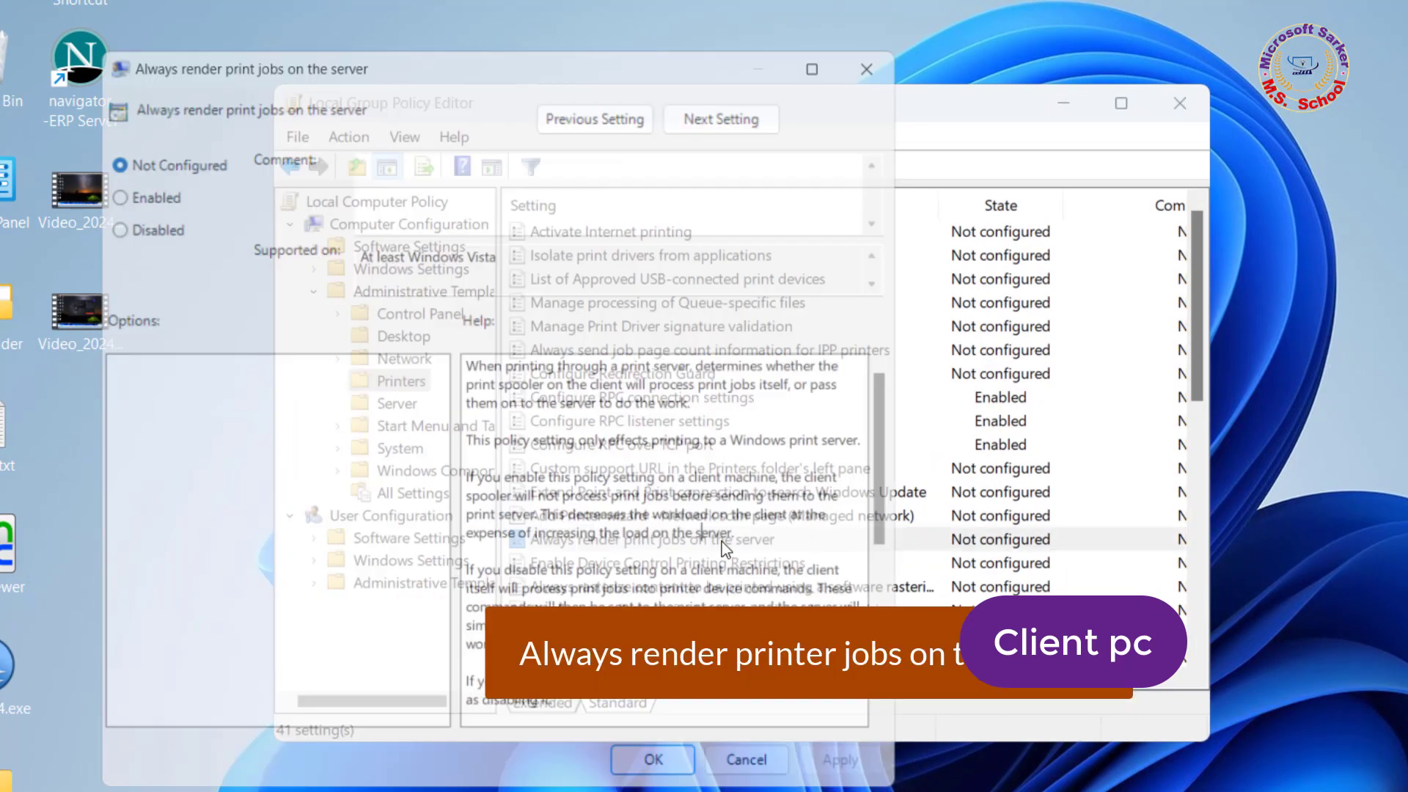
left_click_drag(308, 63, 438, 36)
left_click(233, 196)
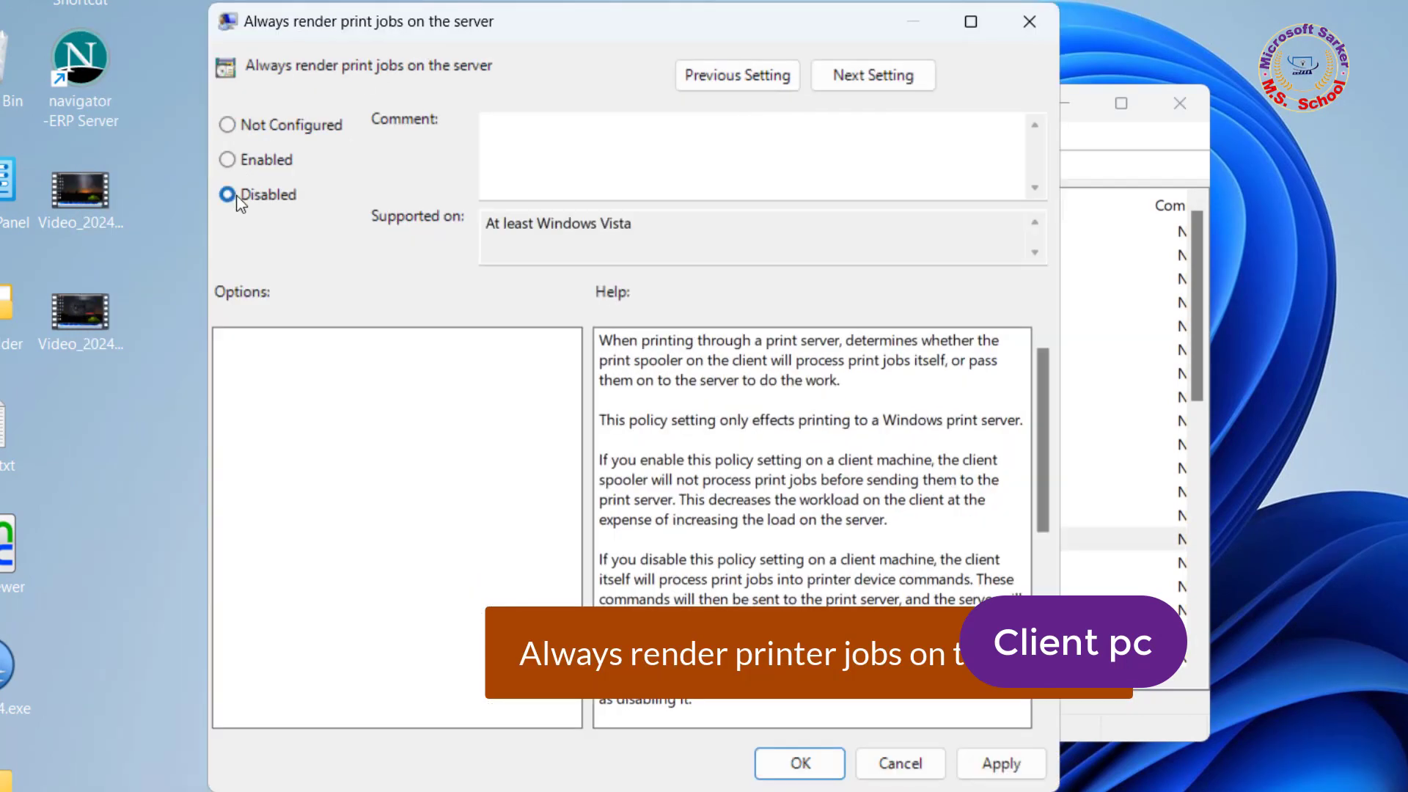
left_click(1011, 767)
left_click(800, 763)
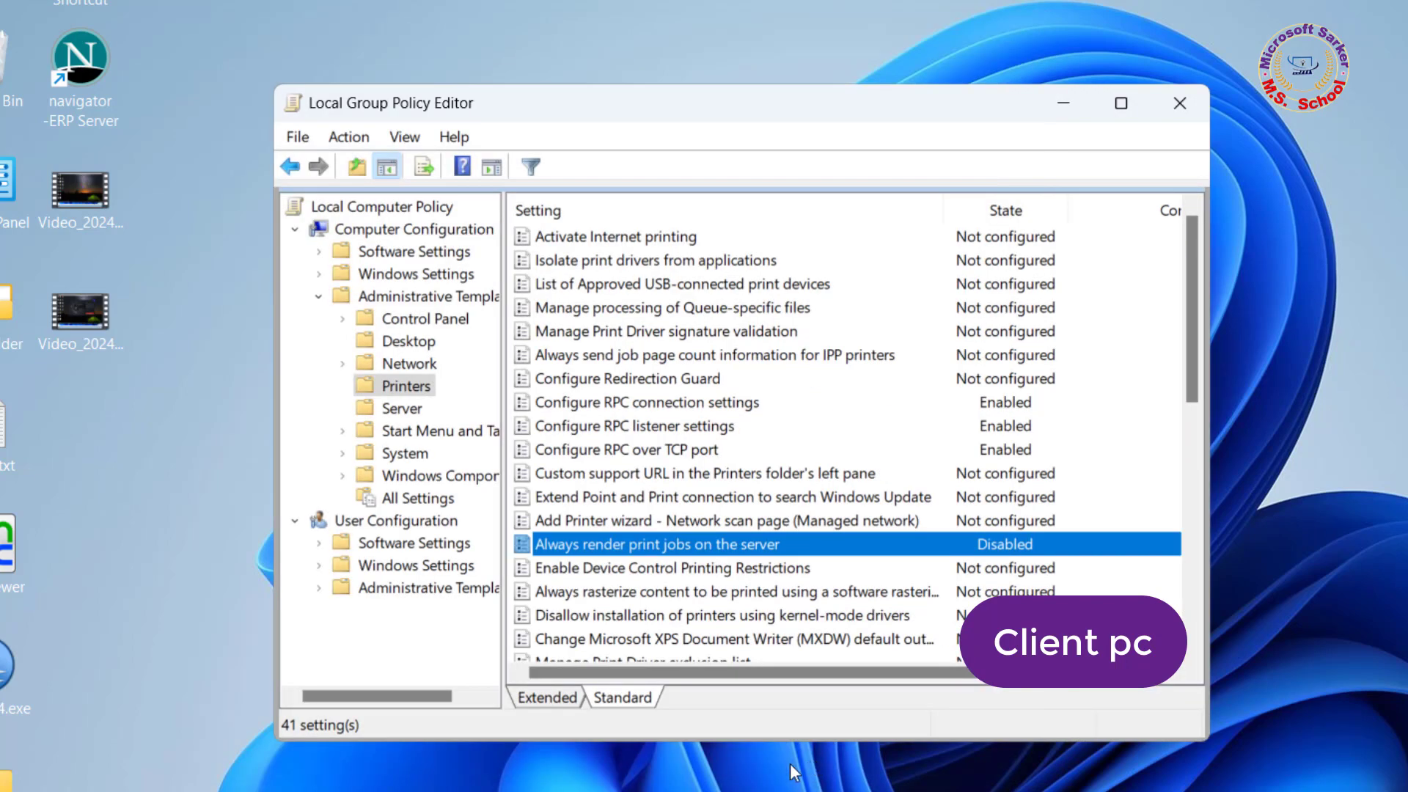
left_click(1182, 108)
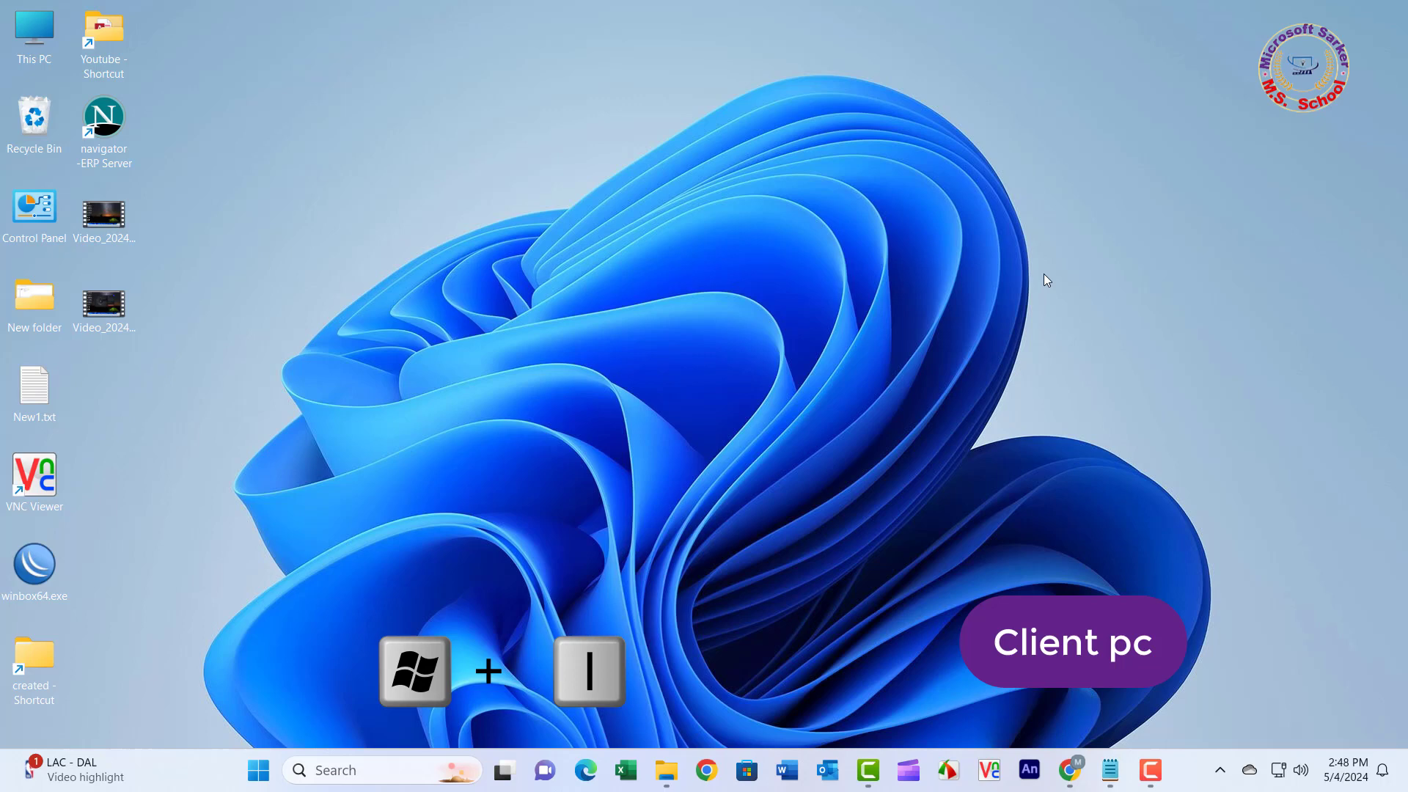
Step: Open Windows Settings and go to System > Troubleshoot
key("super+i")
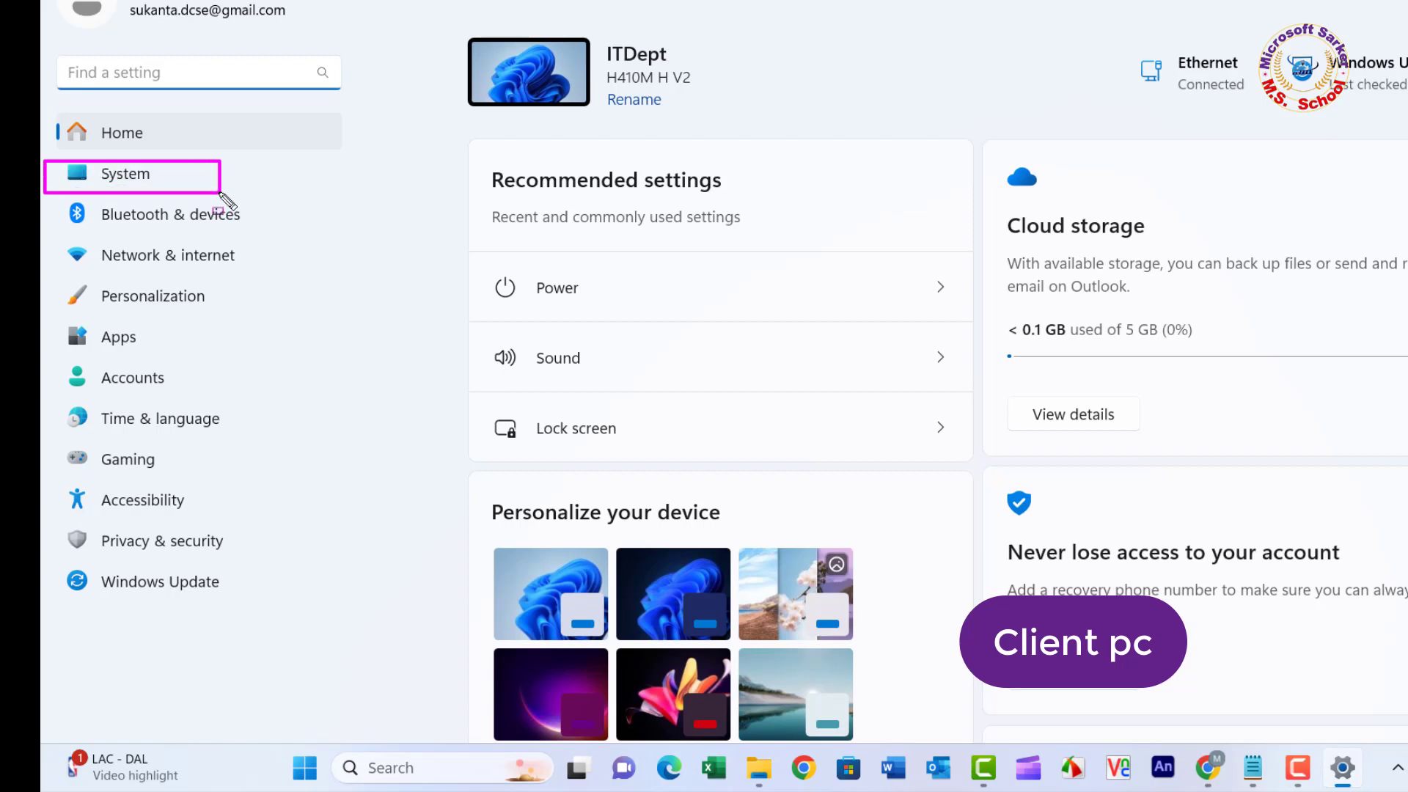
left_click(135, 183)
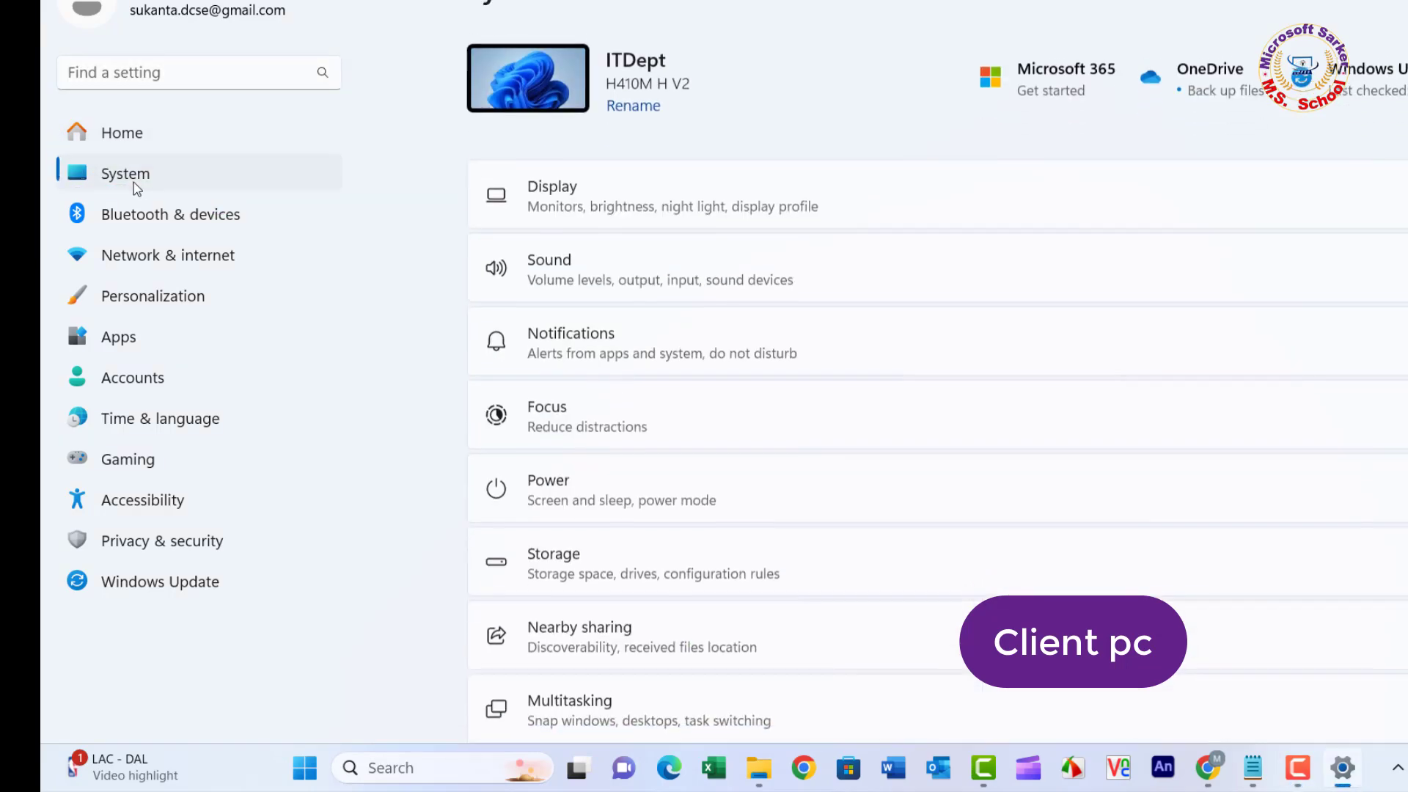
scroll(930, 301, "down", 3)
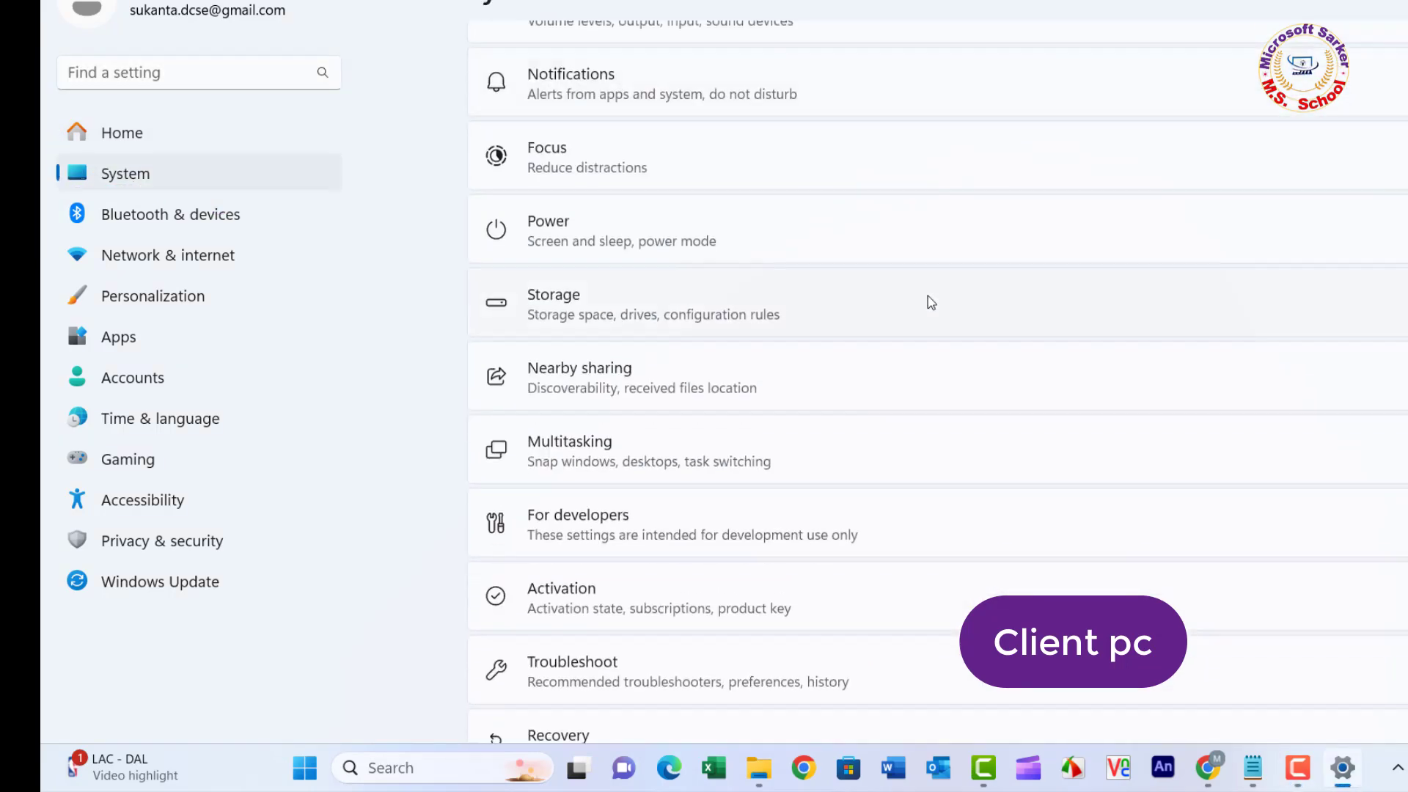
scroll(928, 301, "down", 3)
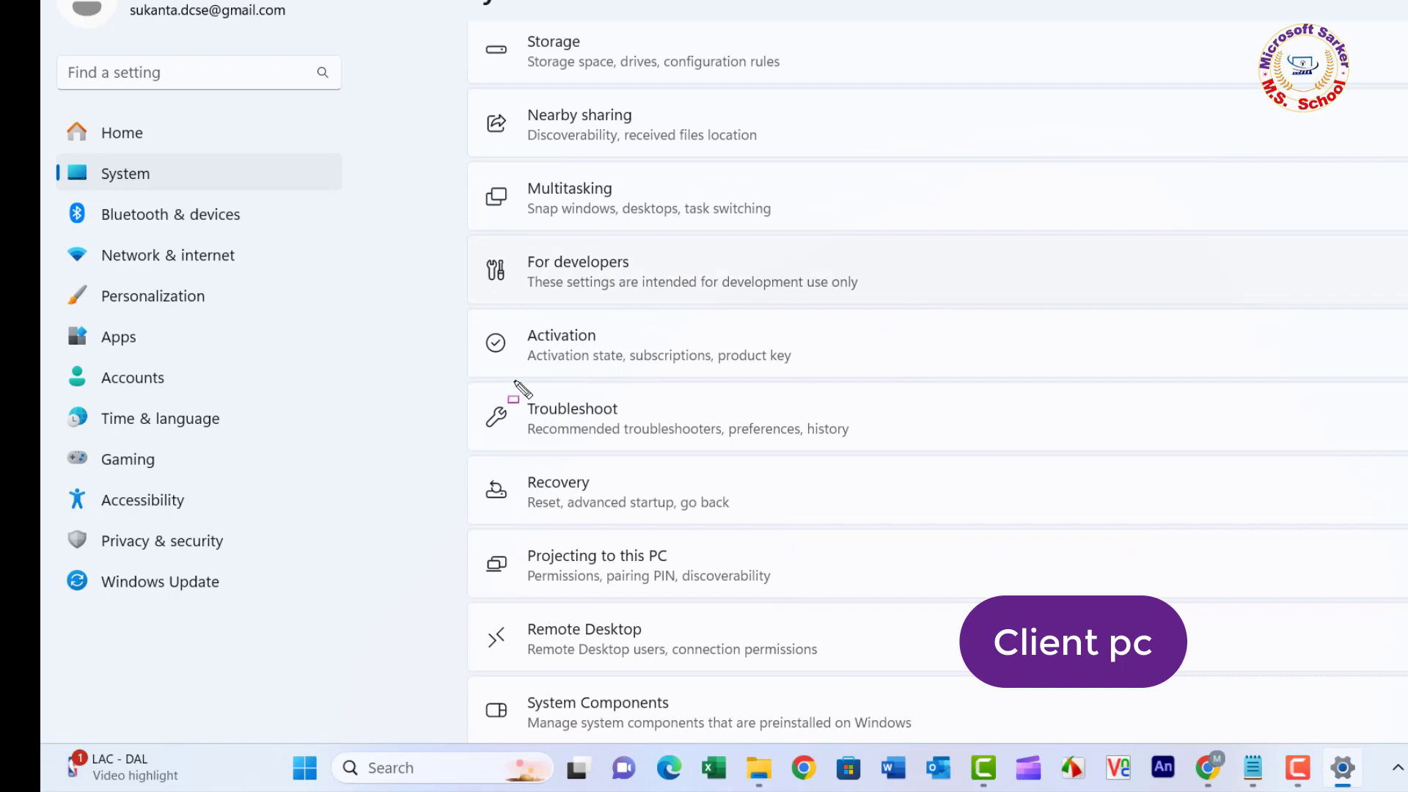
mouse_move(459, 376)
left_mouse_down()
mouse_move(577, 446)
mouse_move(1407, 449)
left_mouse_up()
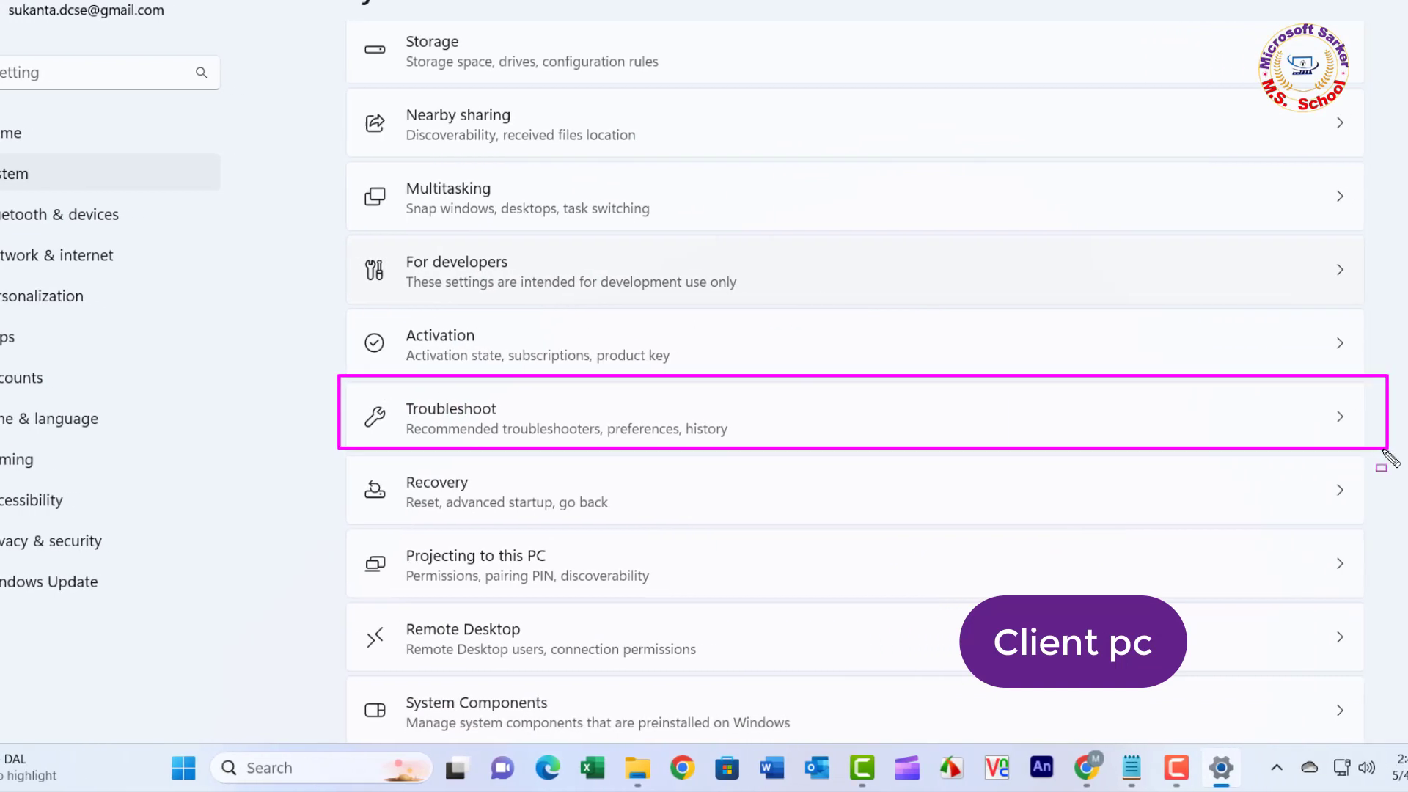
key("Escape")
left_click(398, 427)
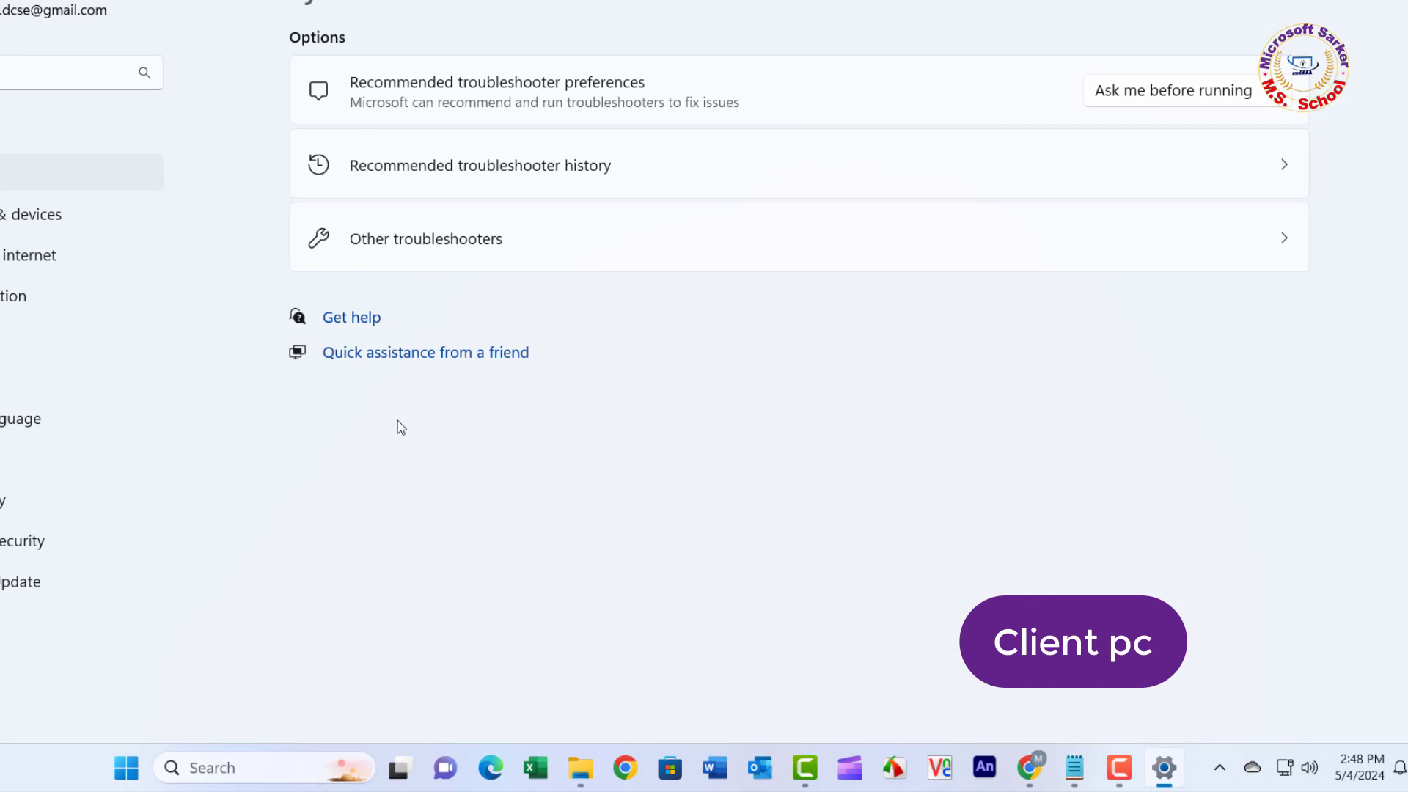
Step: Show the Other troubleshooters list, including the Printer troubleshooter
mouse_move(283, 208)
left_mouse_down()
mouse_move(870, 286)
mouse_move(1321, 263)
left_mouse_up()
key("Escape")
left_click(463, 248)
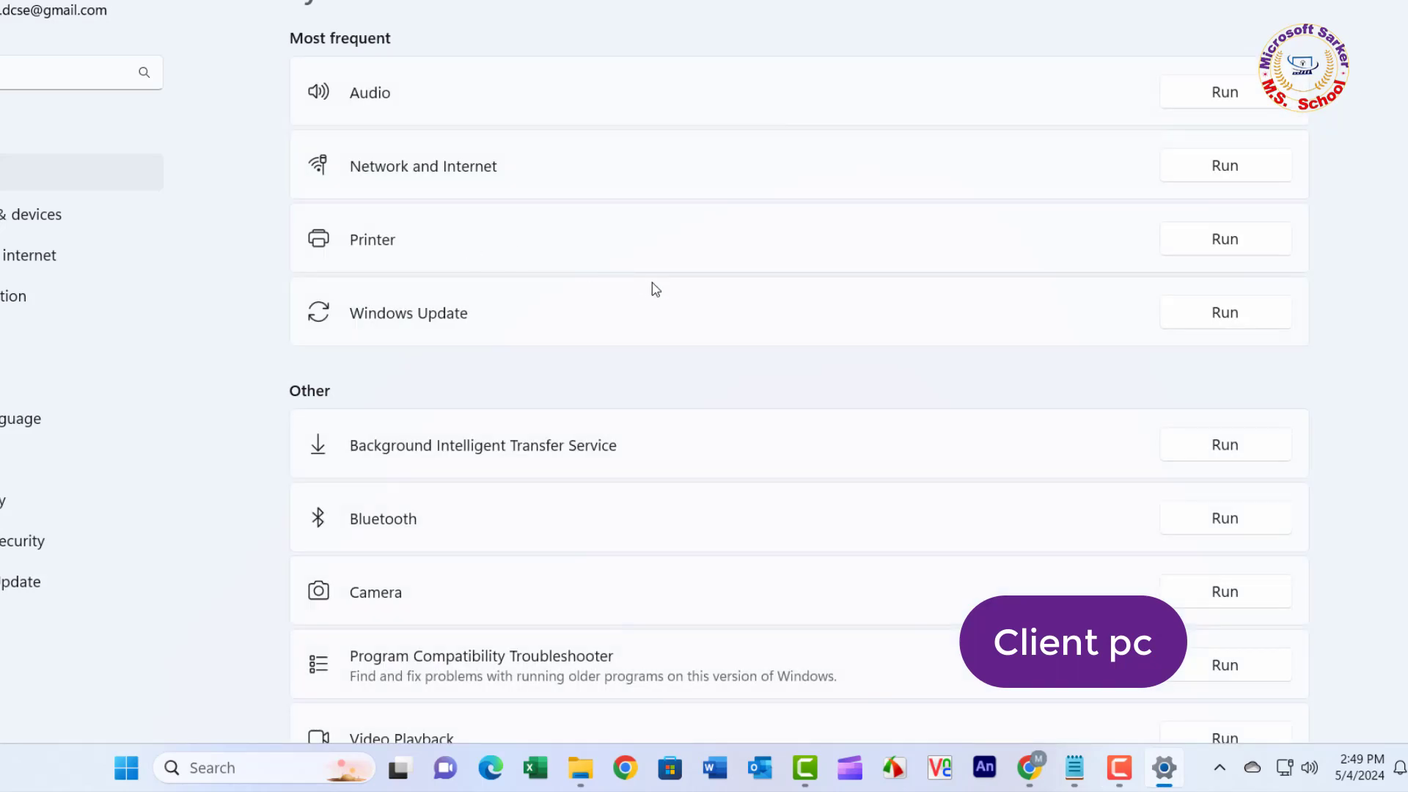
mouse_move(279, 214)
left_mouse_down()
mouse_move(1219, 283)
mouse_move(1297, 276)
left_mouse_up()
key("Escape")
Step: Run the Printer troubleshooter so Get Help asks for diagnostics consent
left_click(1239, 242)
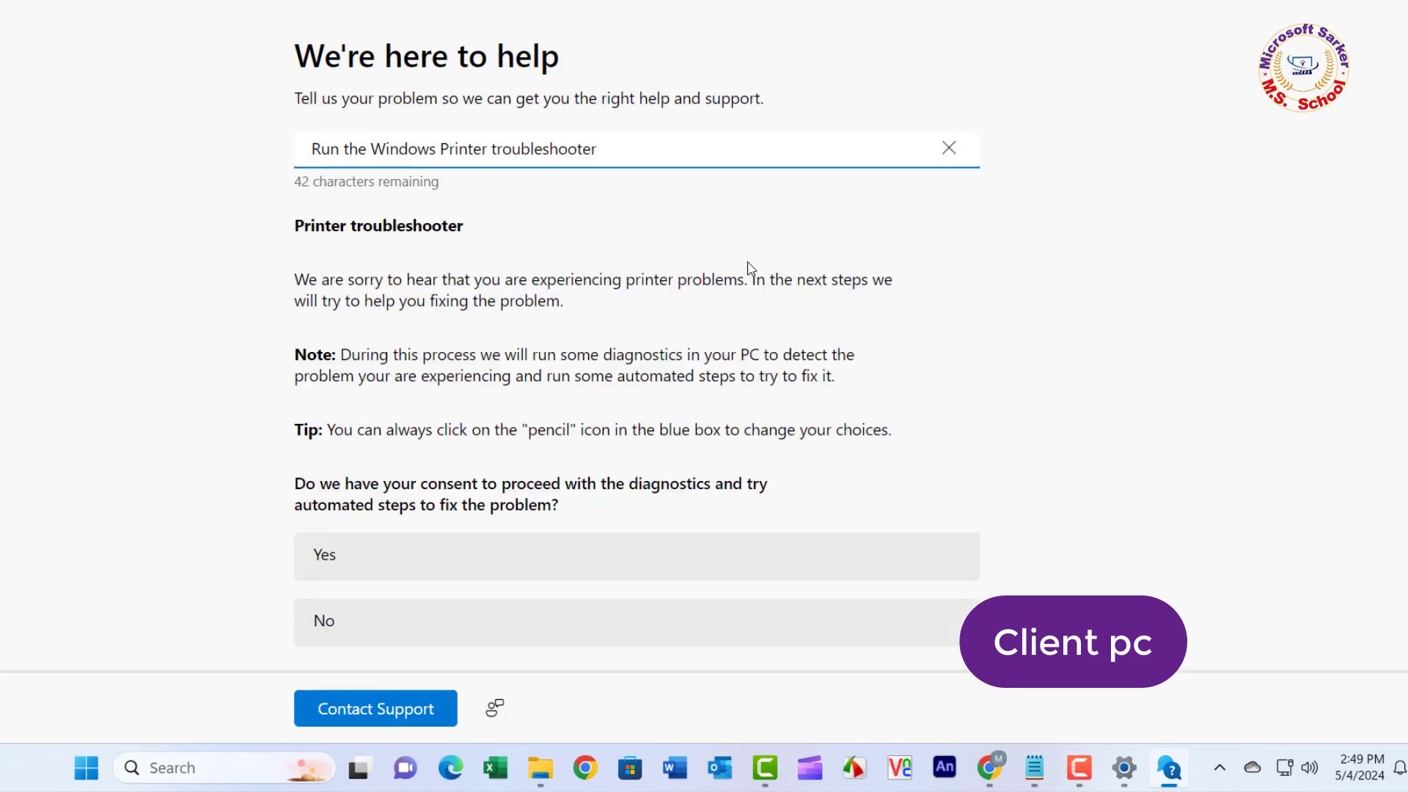
scroll(596, 258, "down", 3)
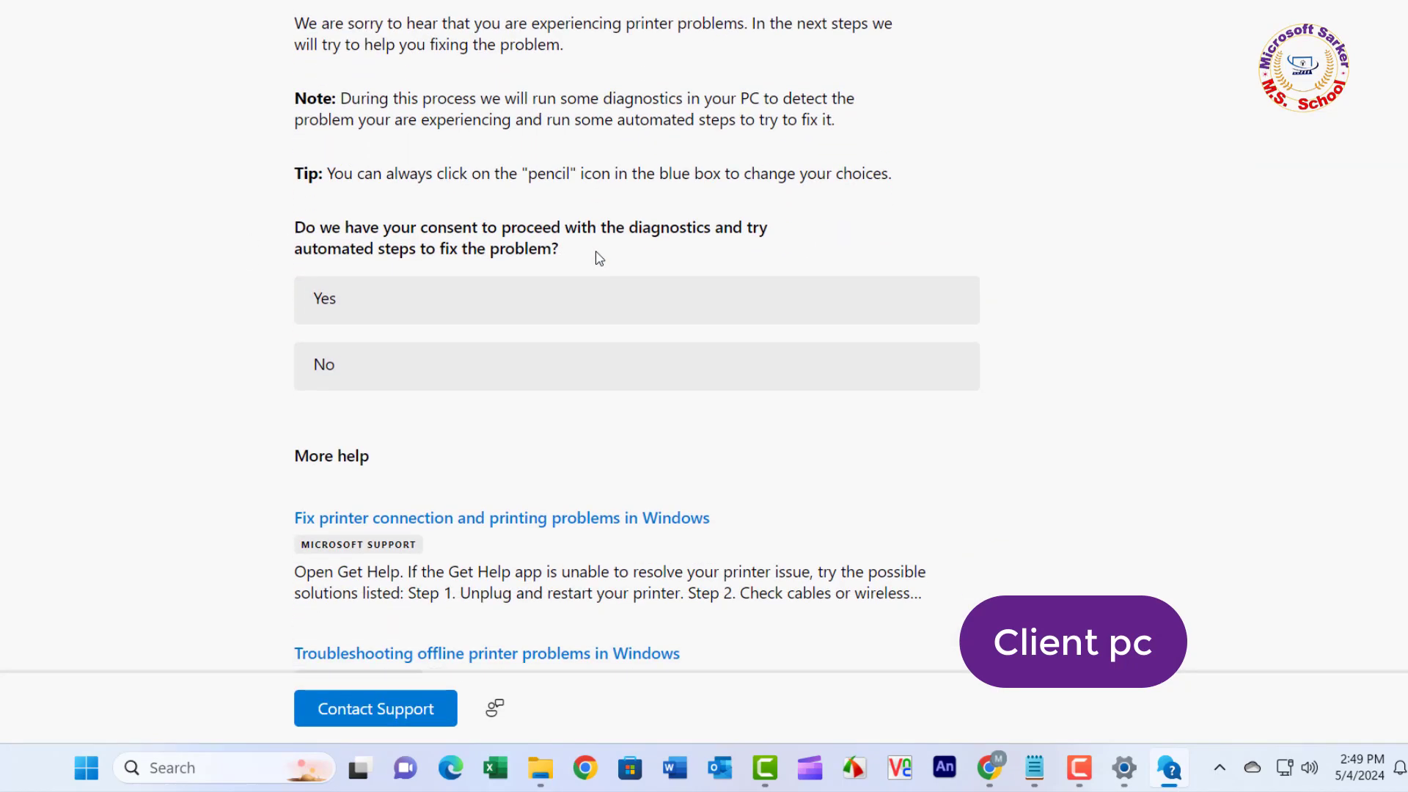
left_click_drag(268, 72, 906, 144)
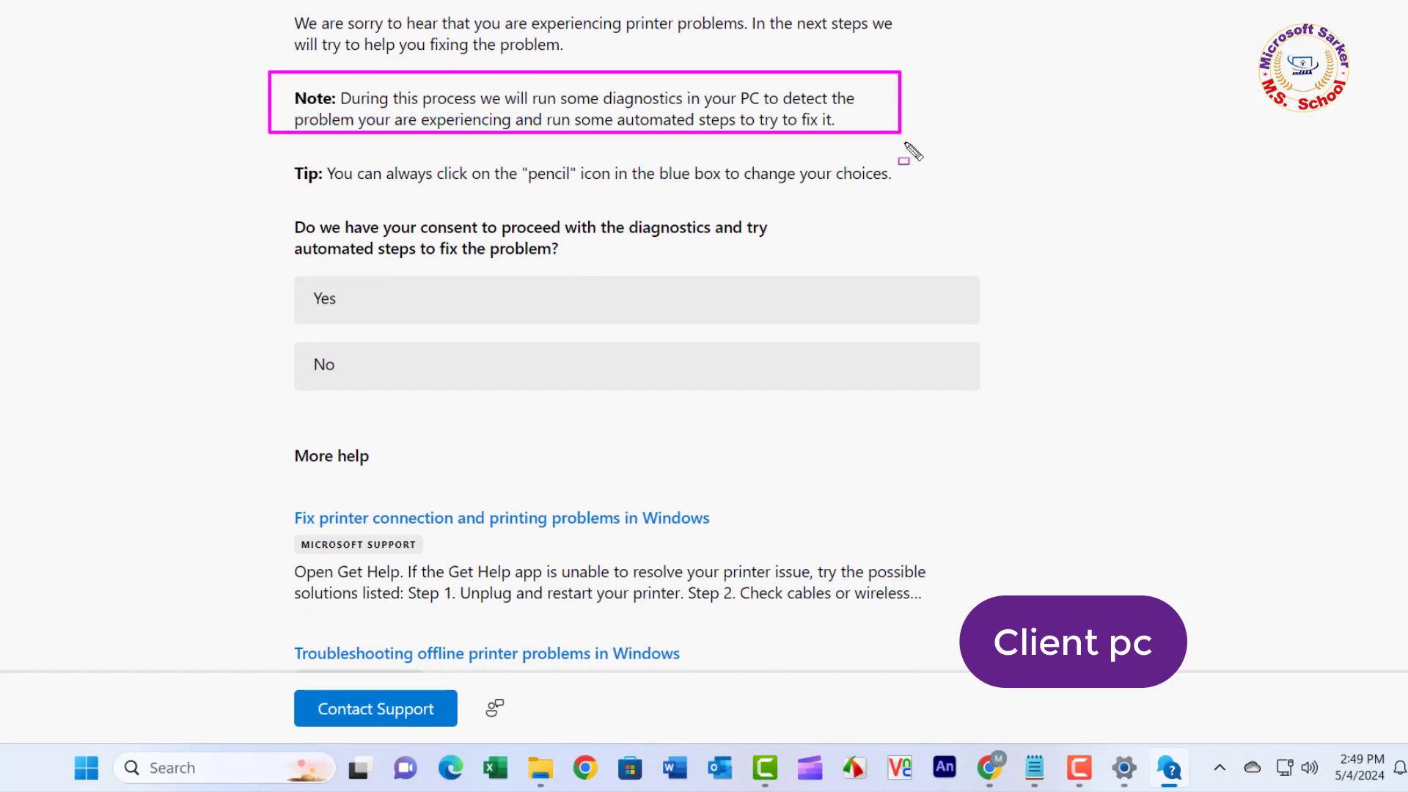
left_click_drag(341, 110, 848, 110)
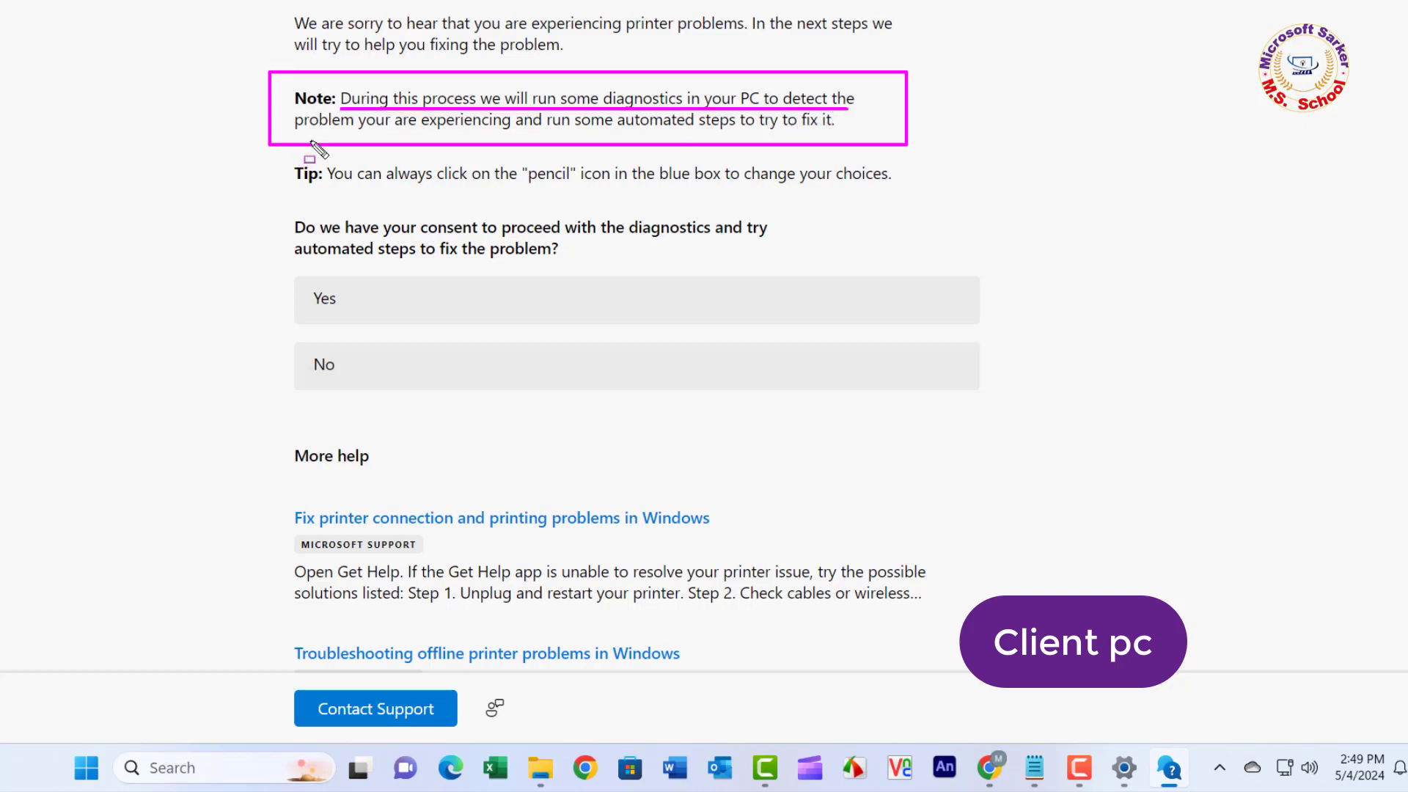
mouse_move(293, 126)
left_mouse_down()
mouse_move(543, 126)
mouse_move(723, 151)
mouse_move(709, 137)
left_mouse_up()
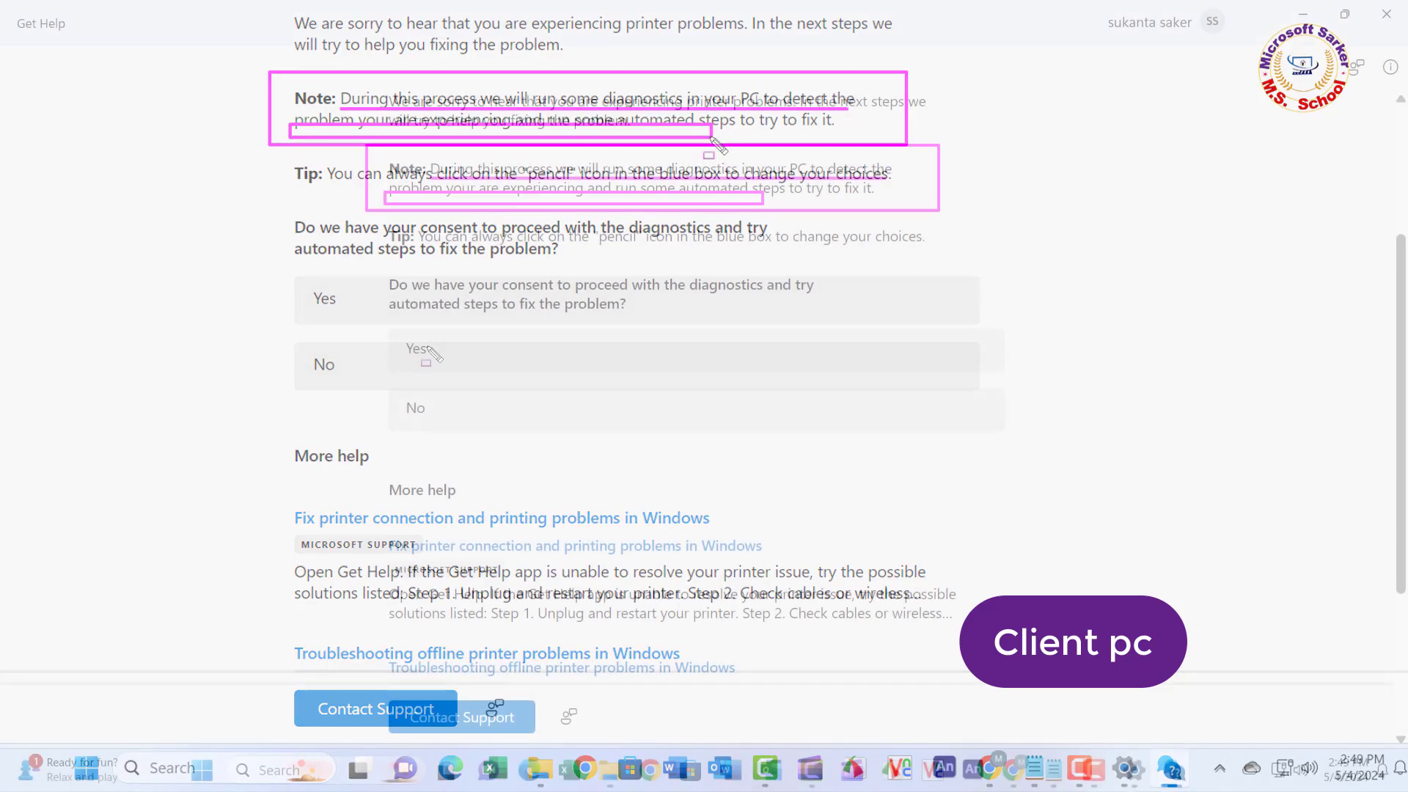
Step: Consent to the printer diagnostics and review the four printer power-cycle steps
left_click(420, 349)
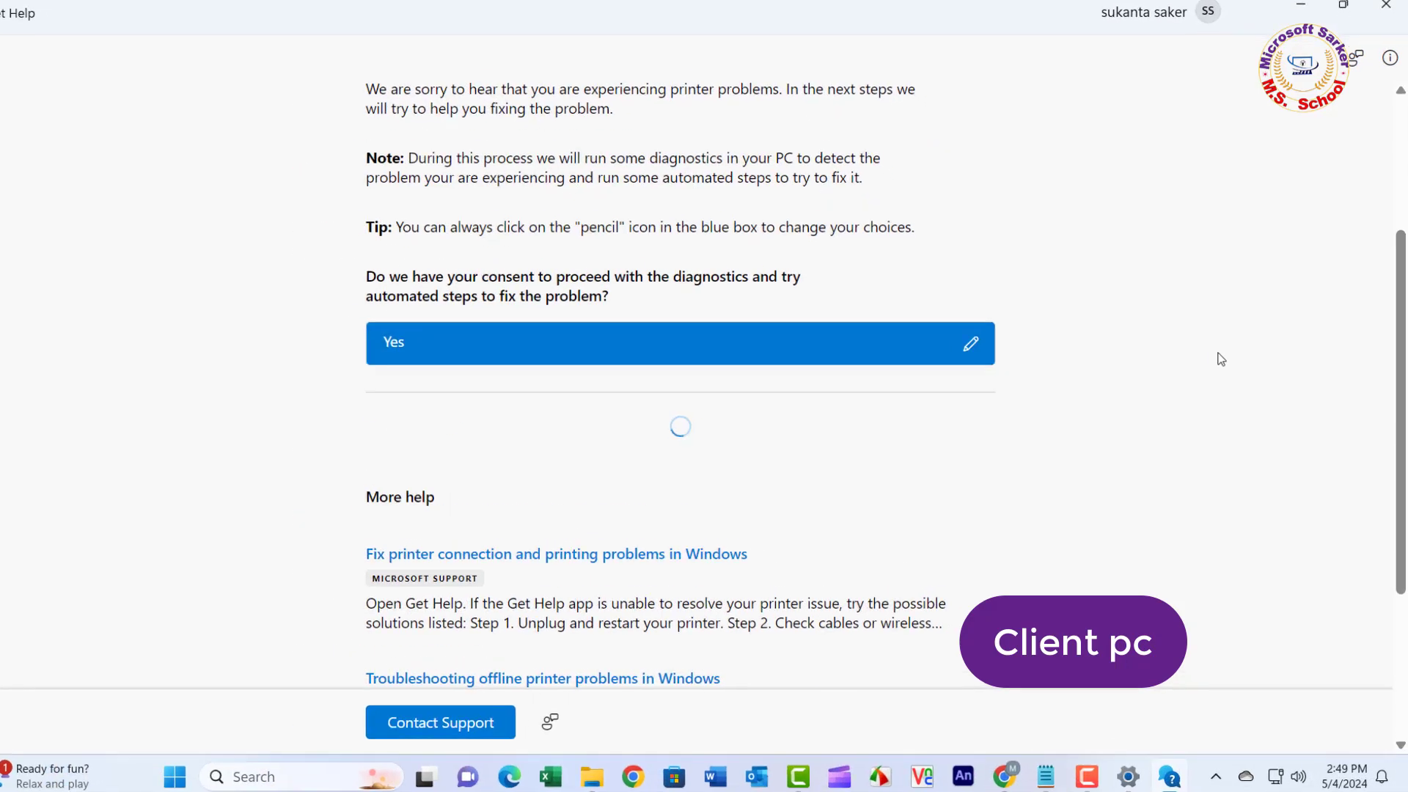
scroll(990, 365, "down", 4)
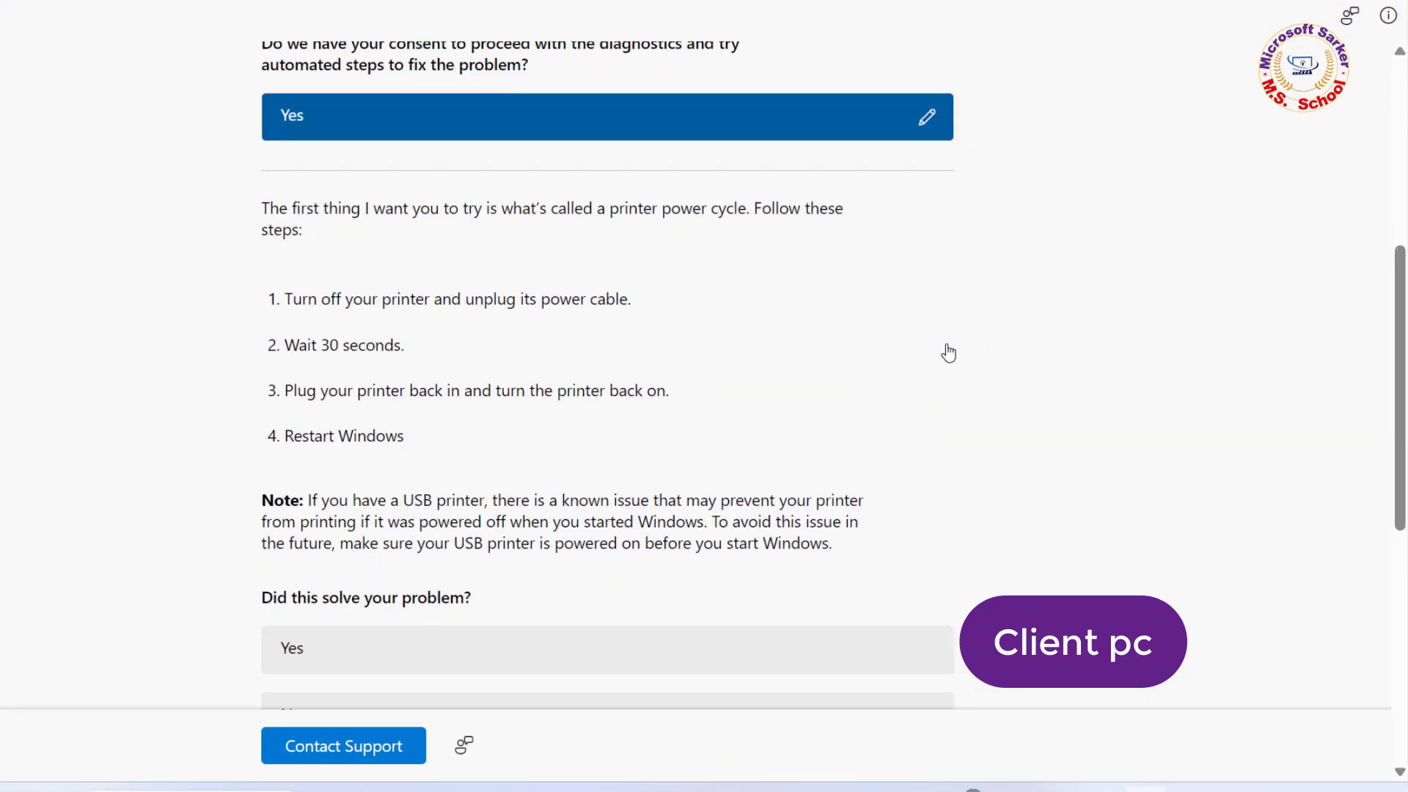
scroll(948, 353, "down", 1)
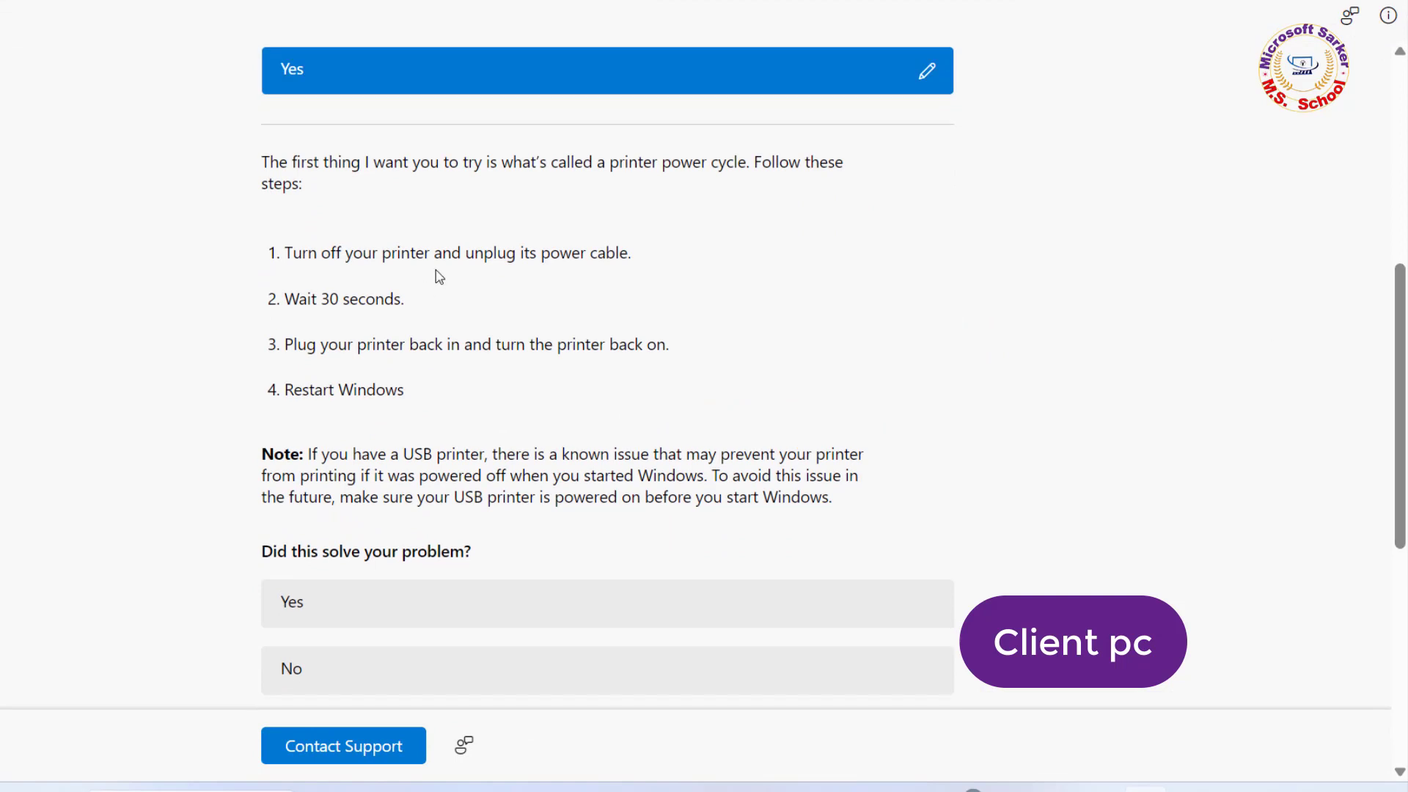
left_click_drag(280, 272, 619, 272)
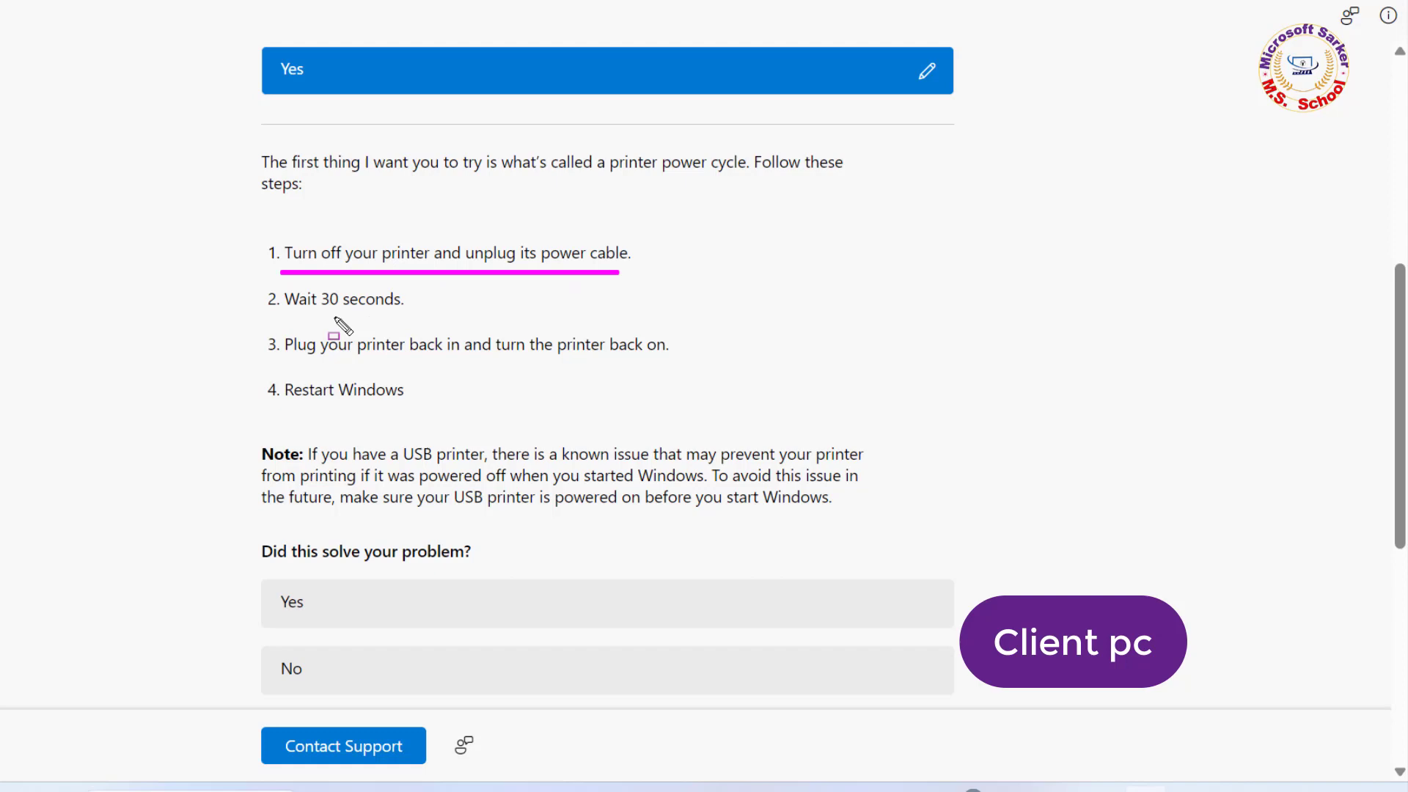
left_click_drag(281, 314, 401, 315)
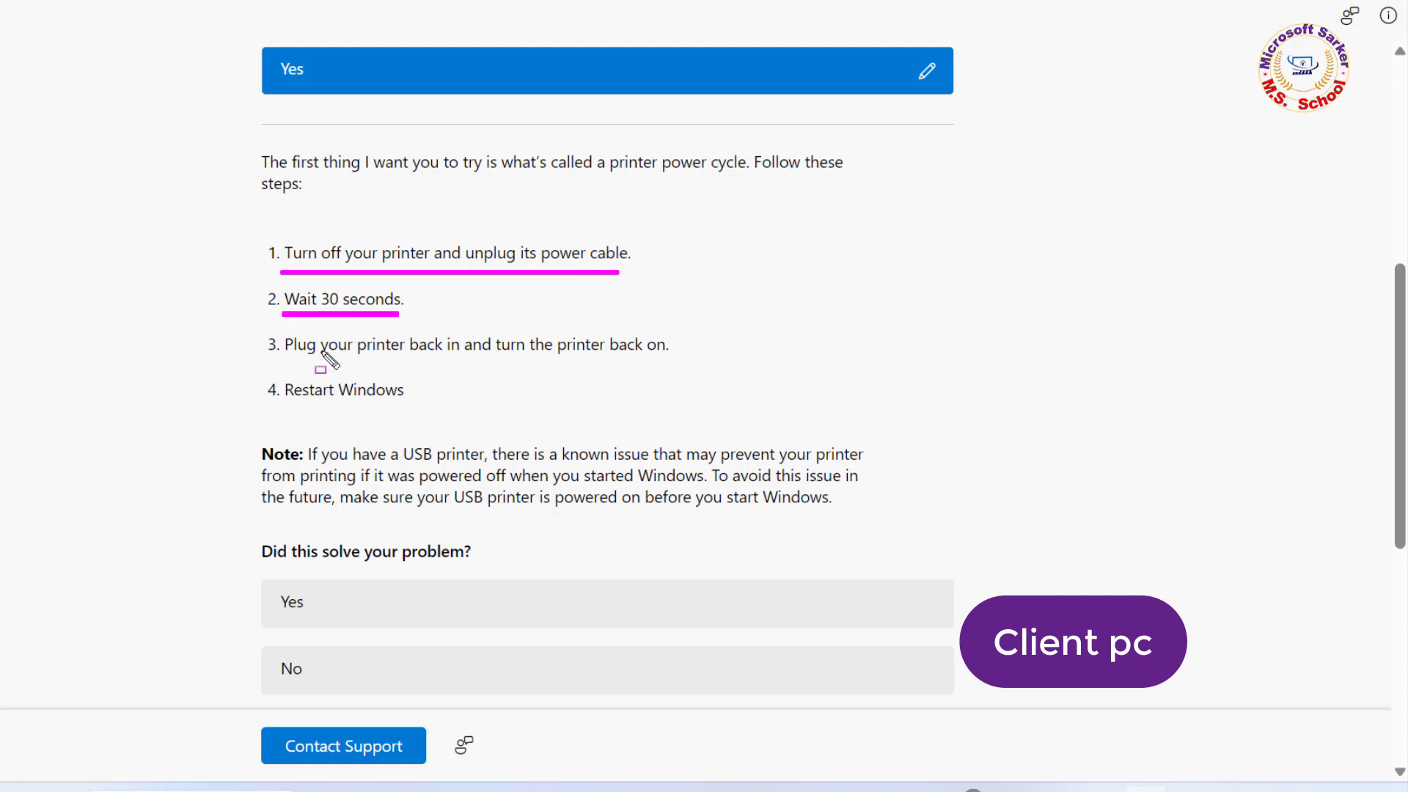
left_click_drag(291, 363, 659, 364)
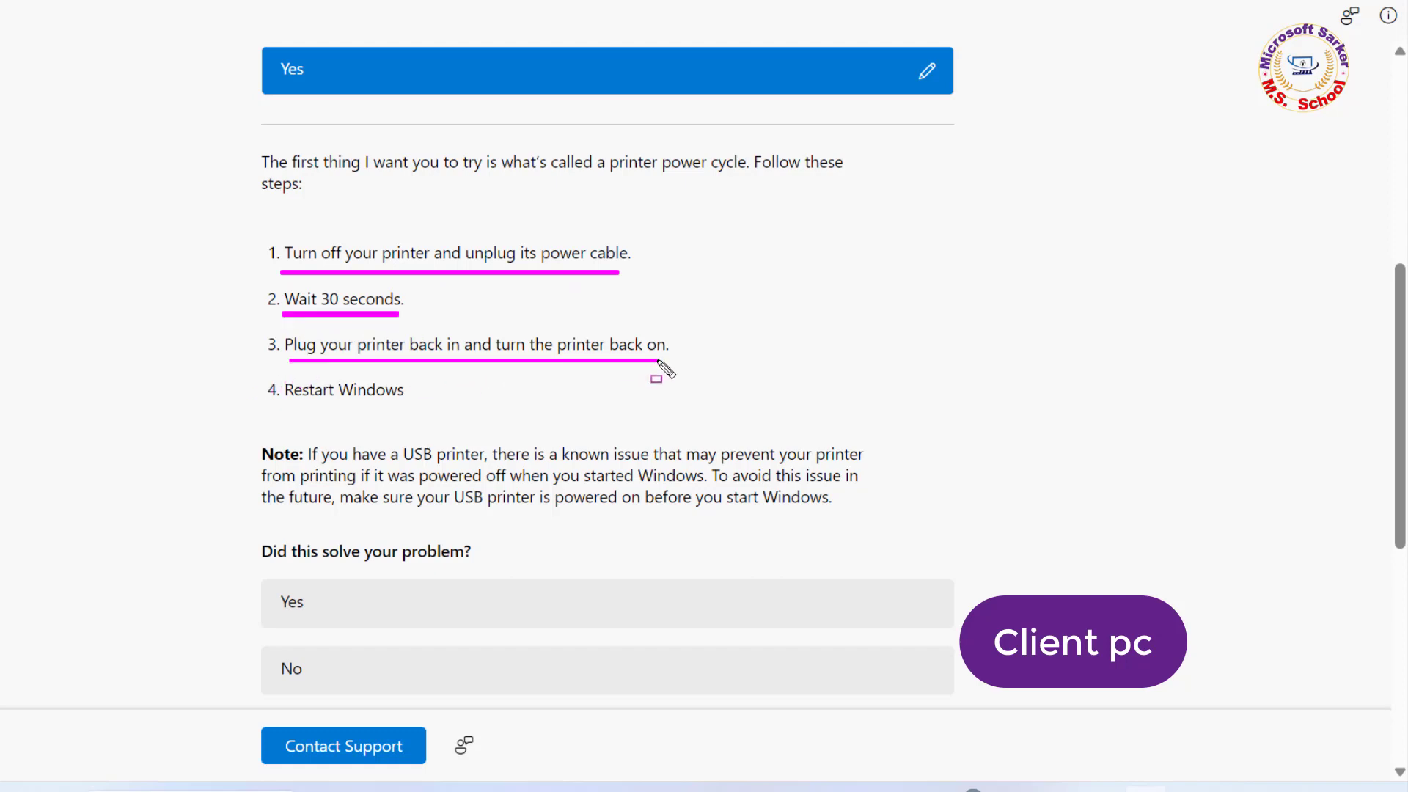
left_click_drag(281, 407, 409, 406)
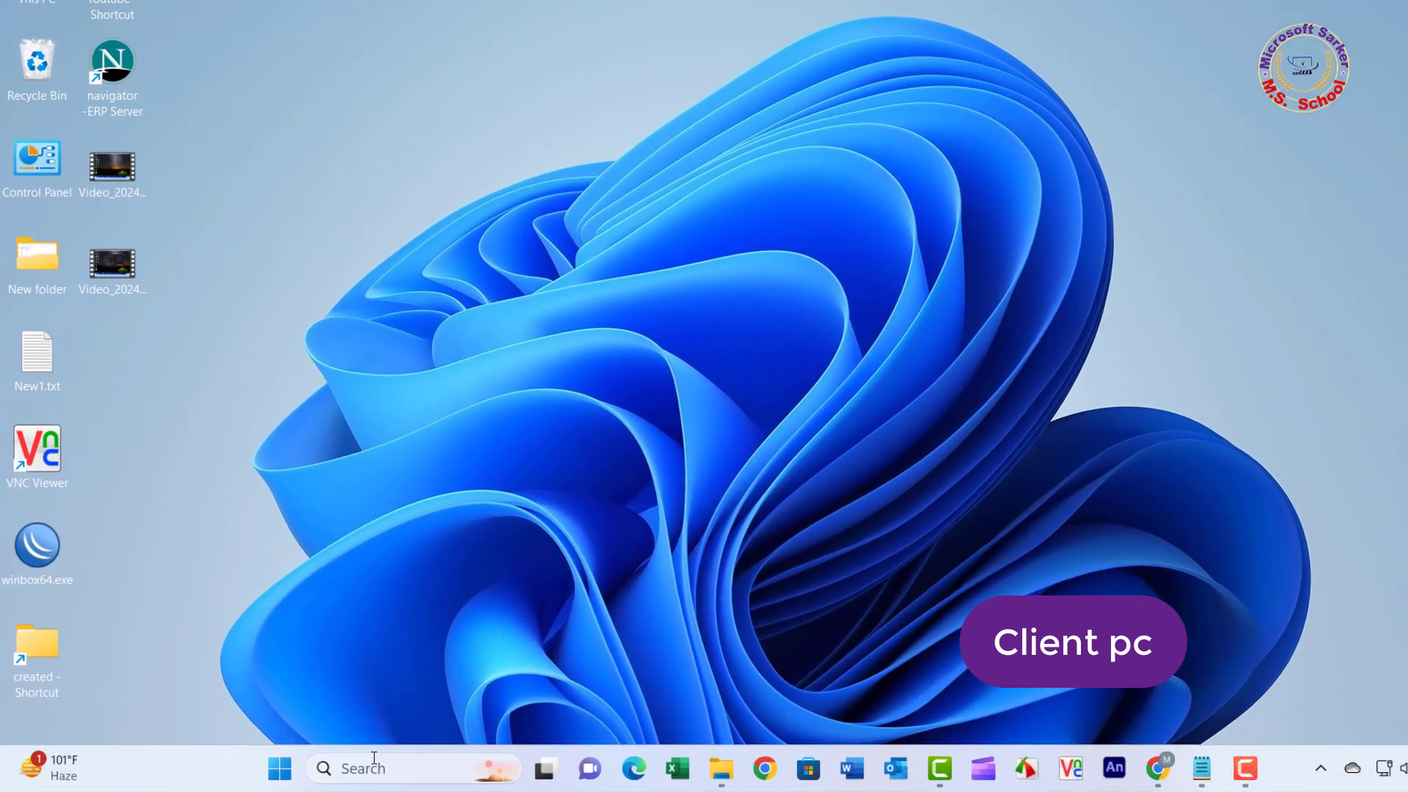
Step: Search Windows for 'reg' and launch Registry Editor
left_click(362, 763)
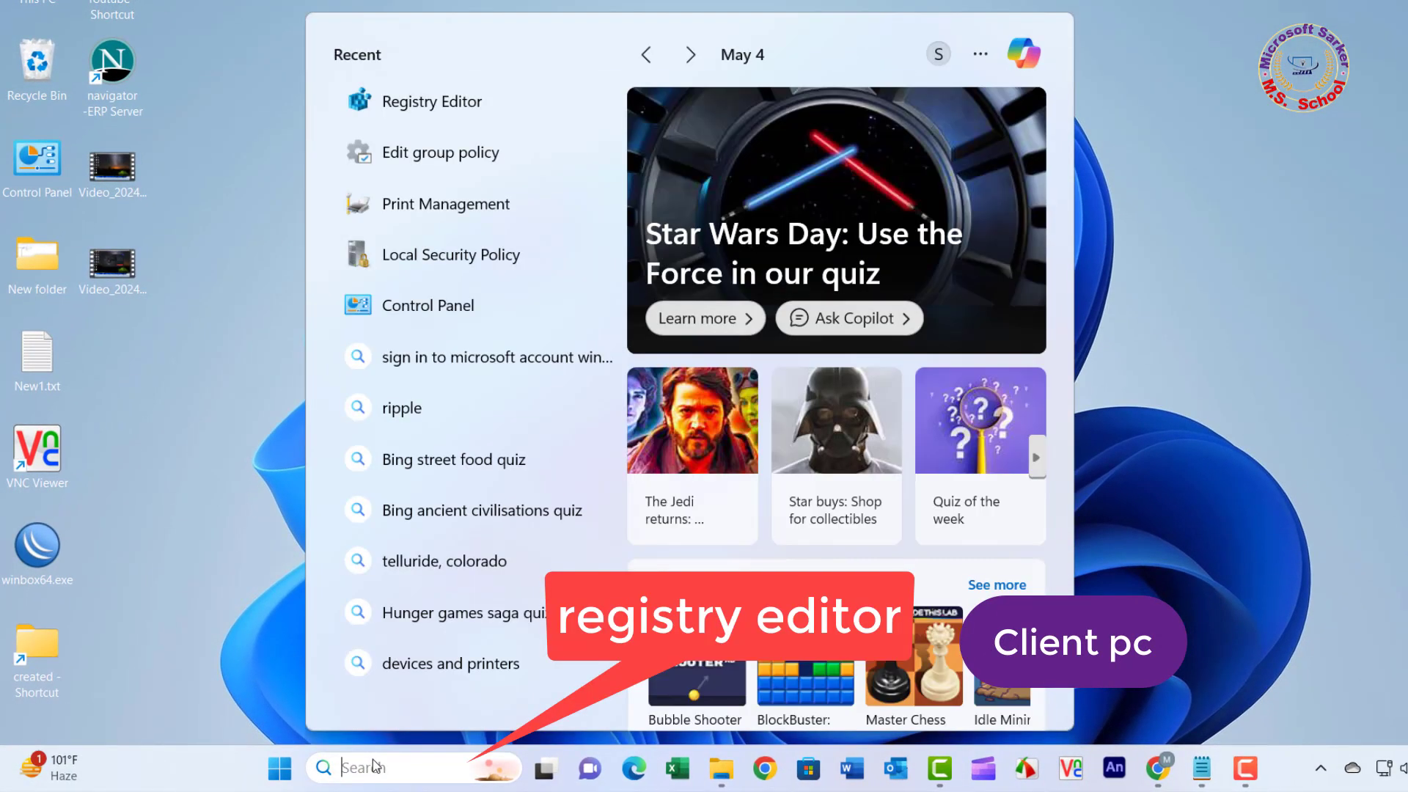
type("reg")
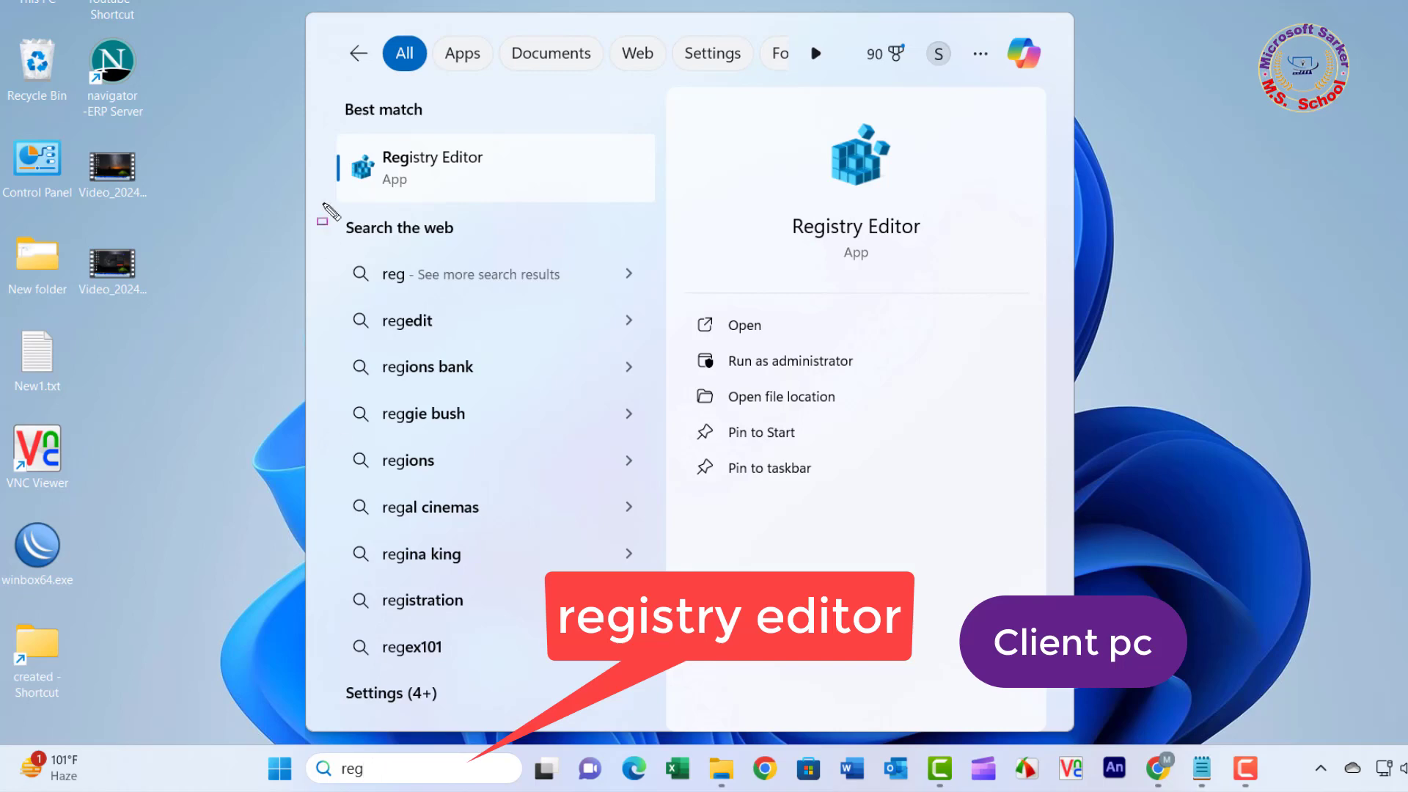
mouse_move(312, 134)
left_mouse_down()
mouse_move(503, 194)
mouse_move(571, 195)
left_mouse_up()
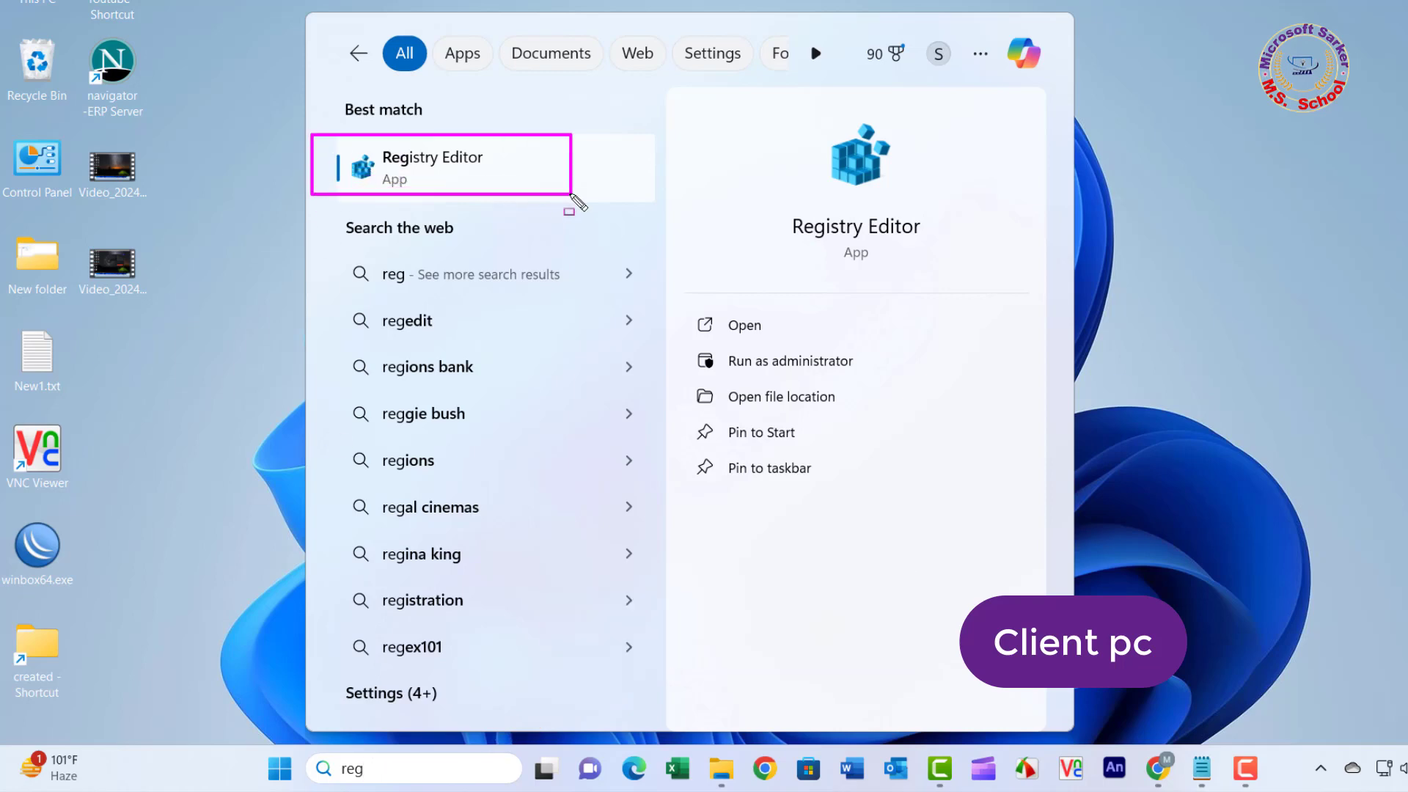
left_click(430, 171)
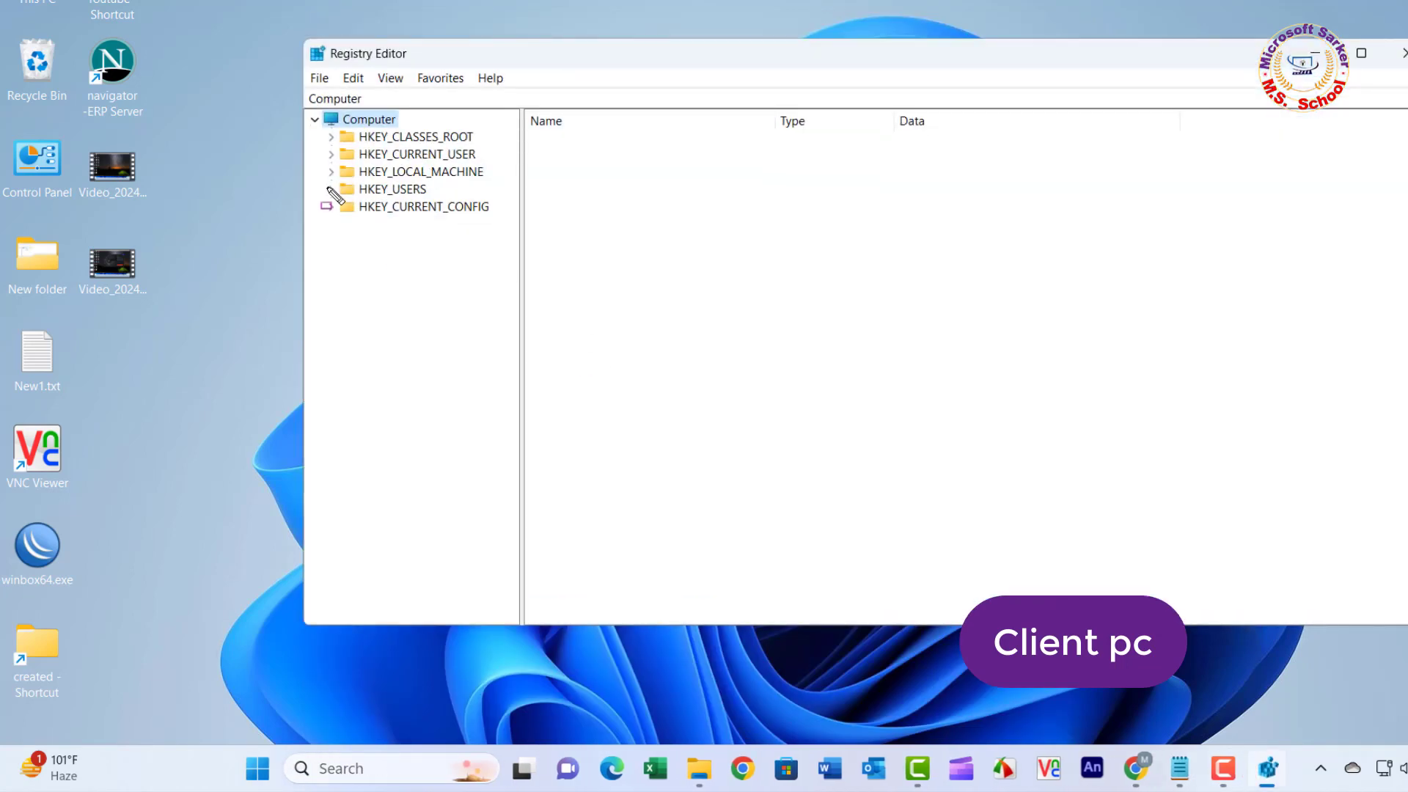
Step: Expand HKEY_LOCAL_MACHINE > SOFTWARE > Microsoft in the registry tree
left_click_drag(321, 162, 497, 184)
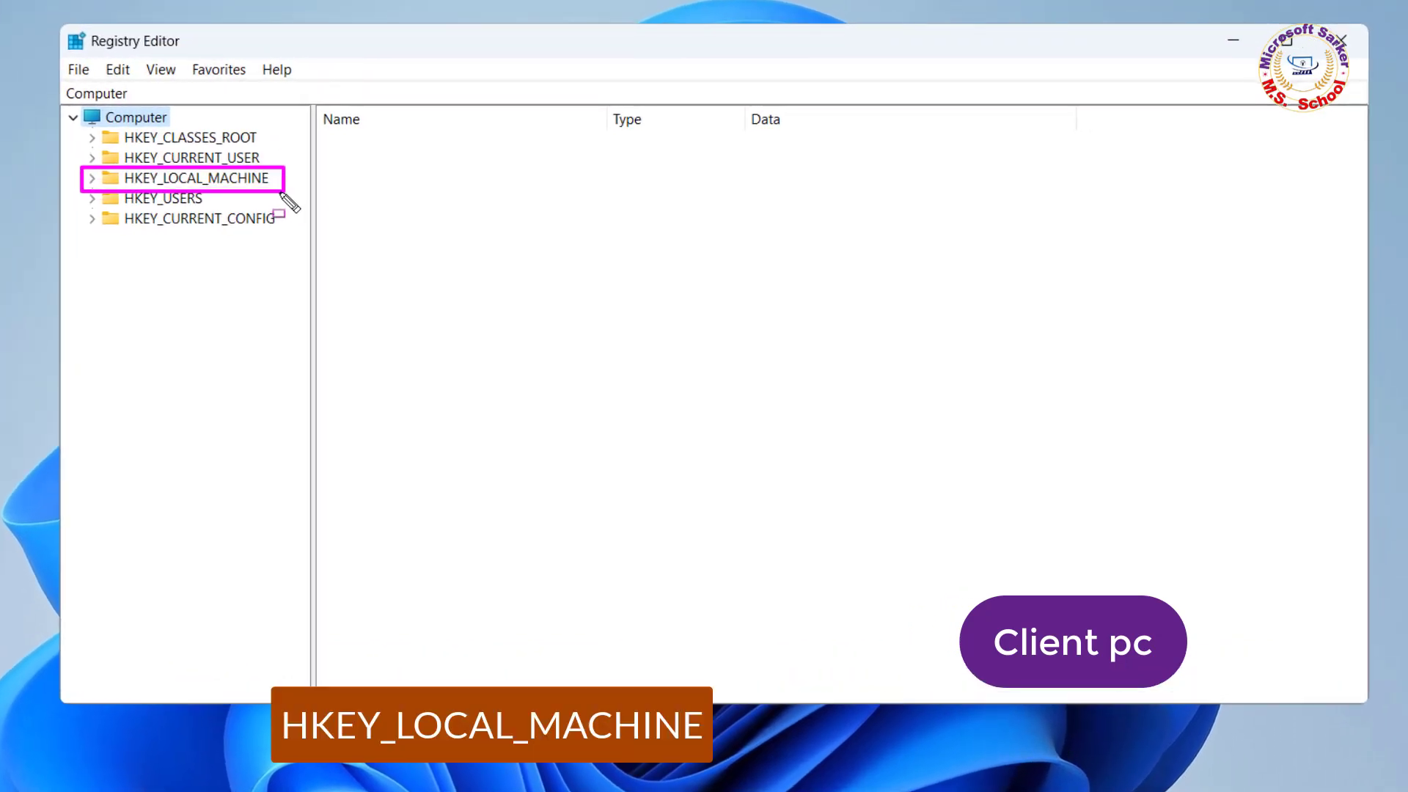
key("Escape")
left_click(93, 179)
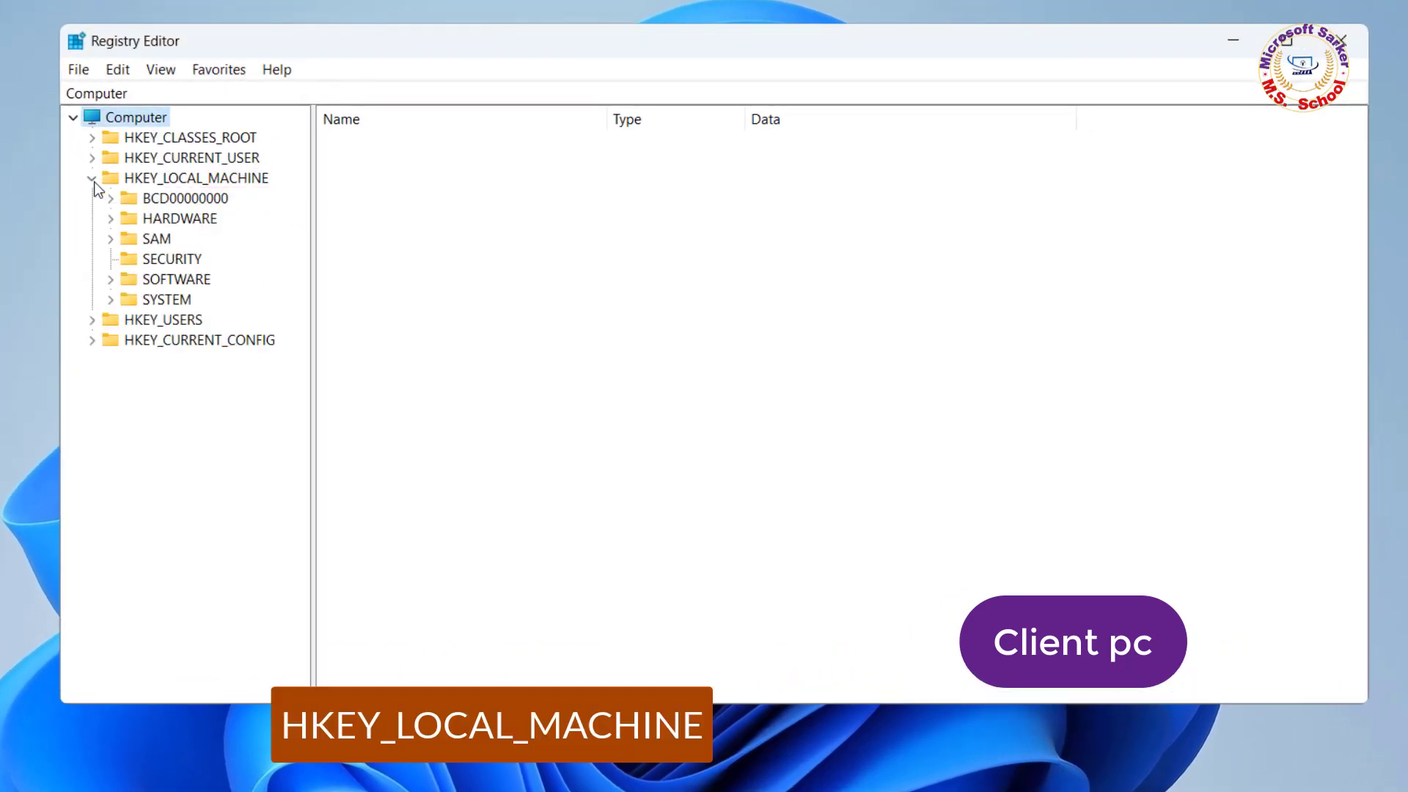
left_click_drag(98, 262, 221, 291)
key("Escape")
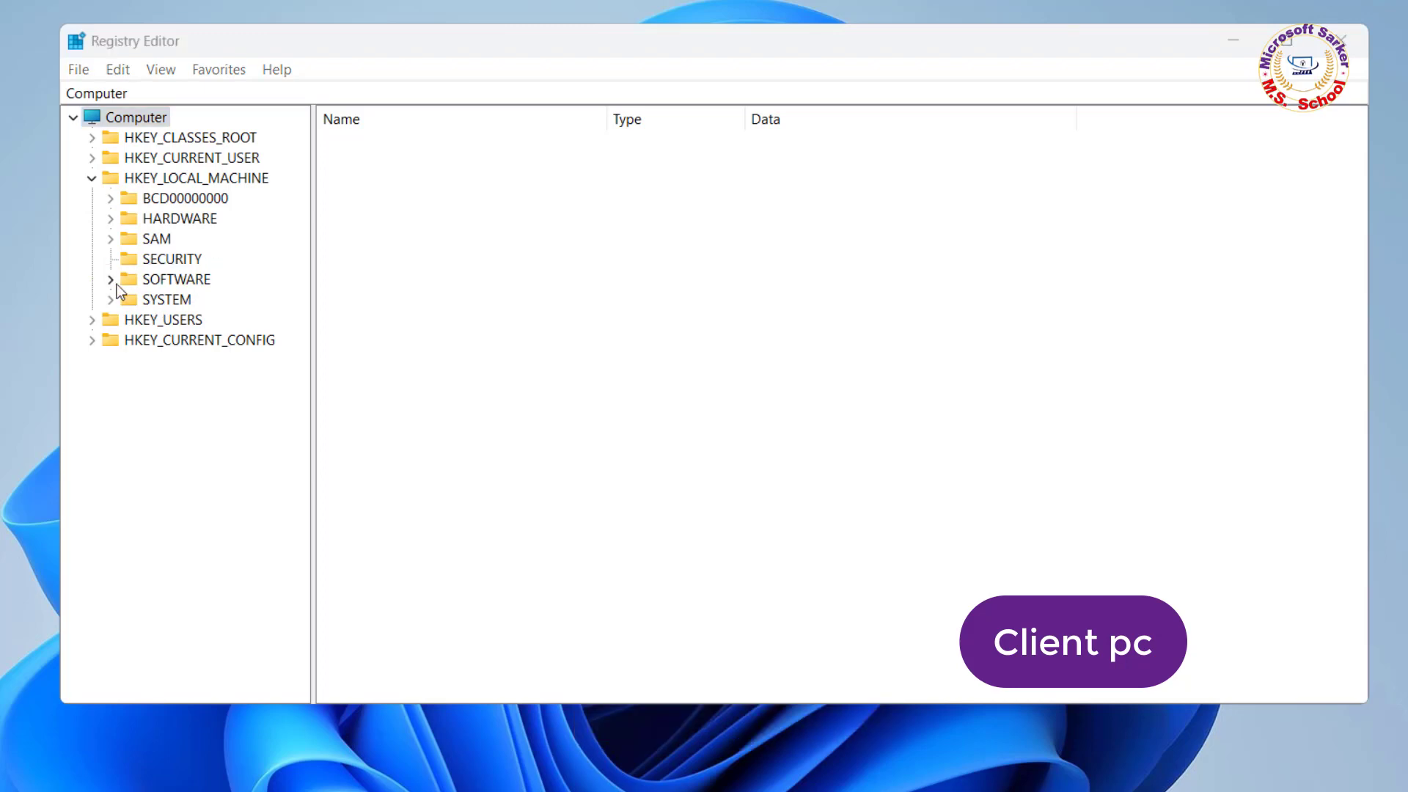
left_click(112, 279)
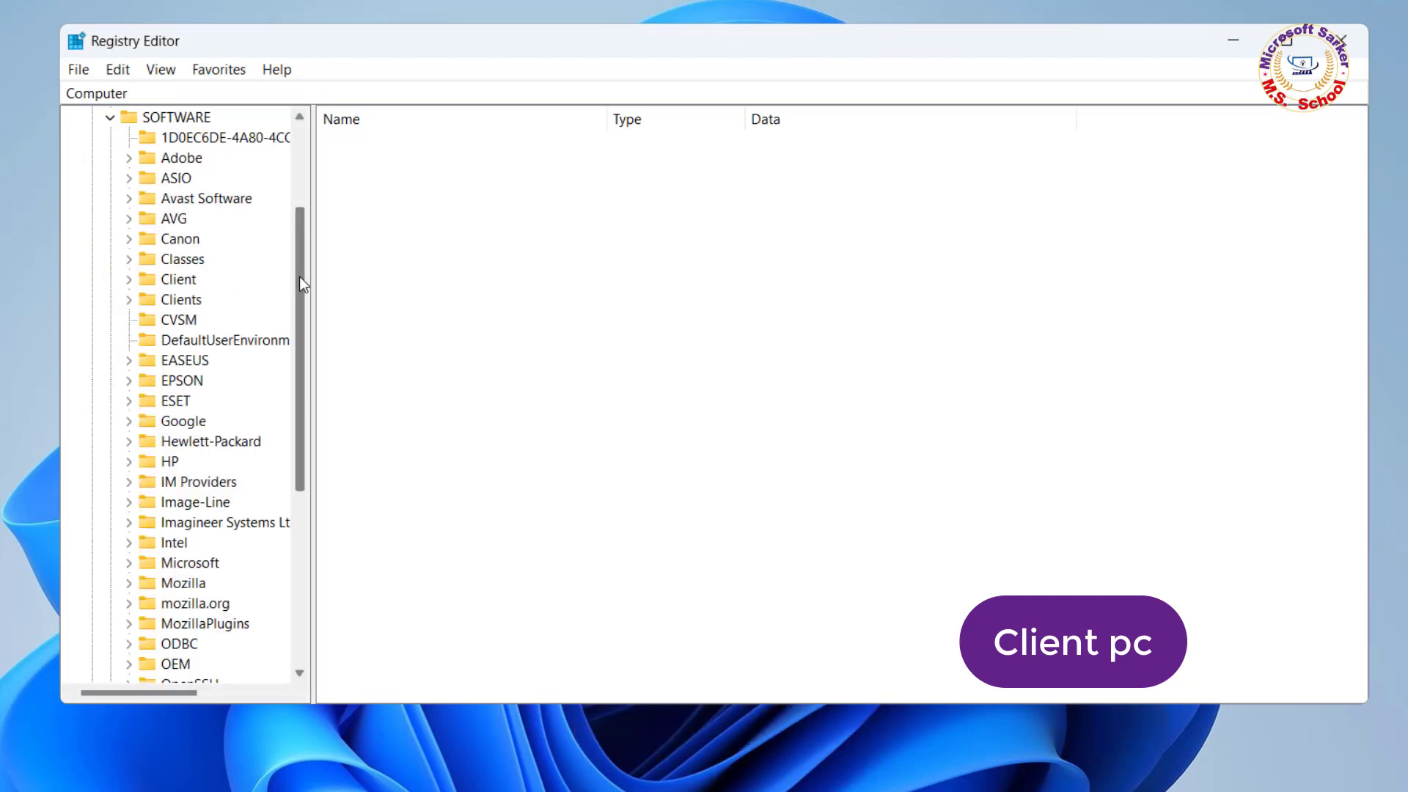
left_click_drag(300, 276, 300, 330)
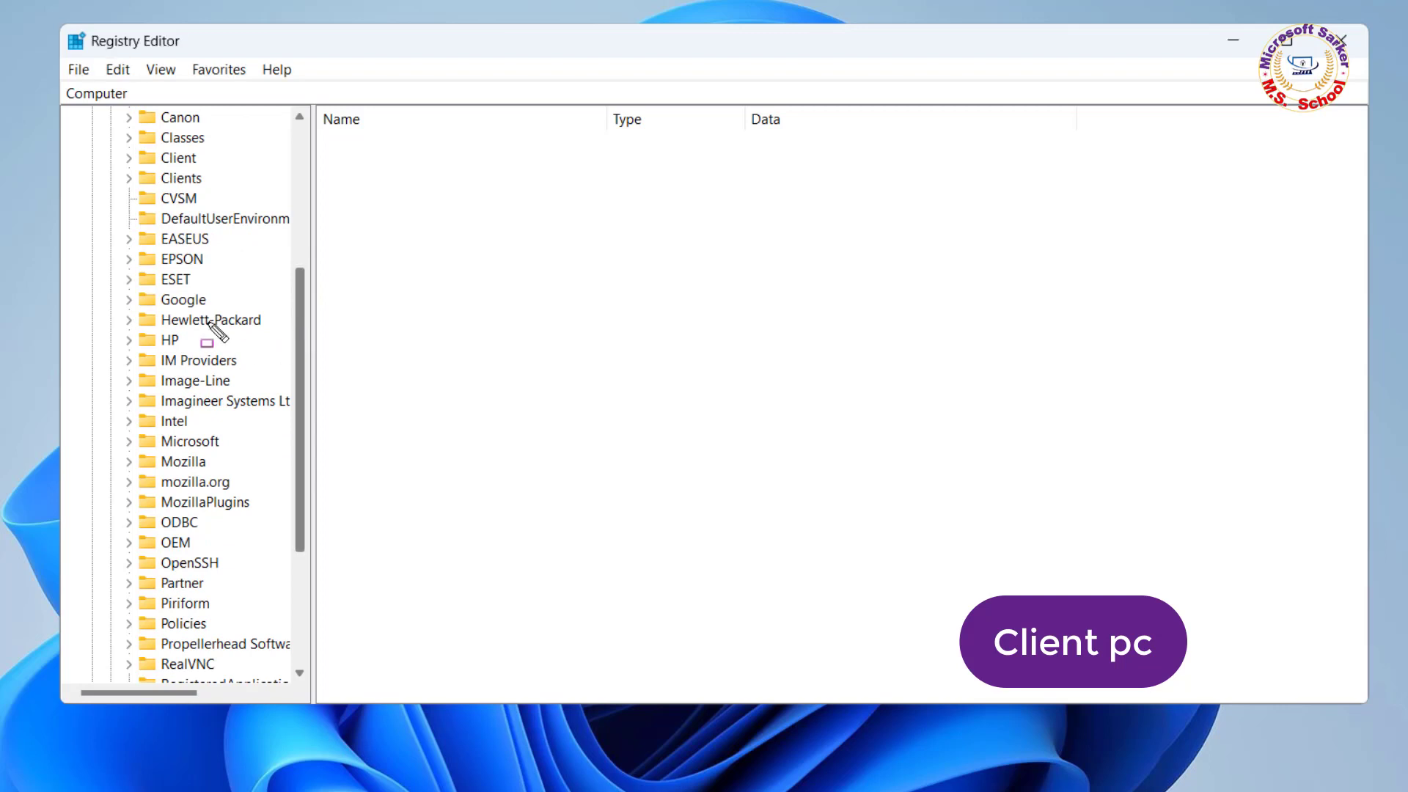
left_click_drag(120, 428, 266, 453)
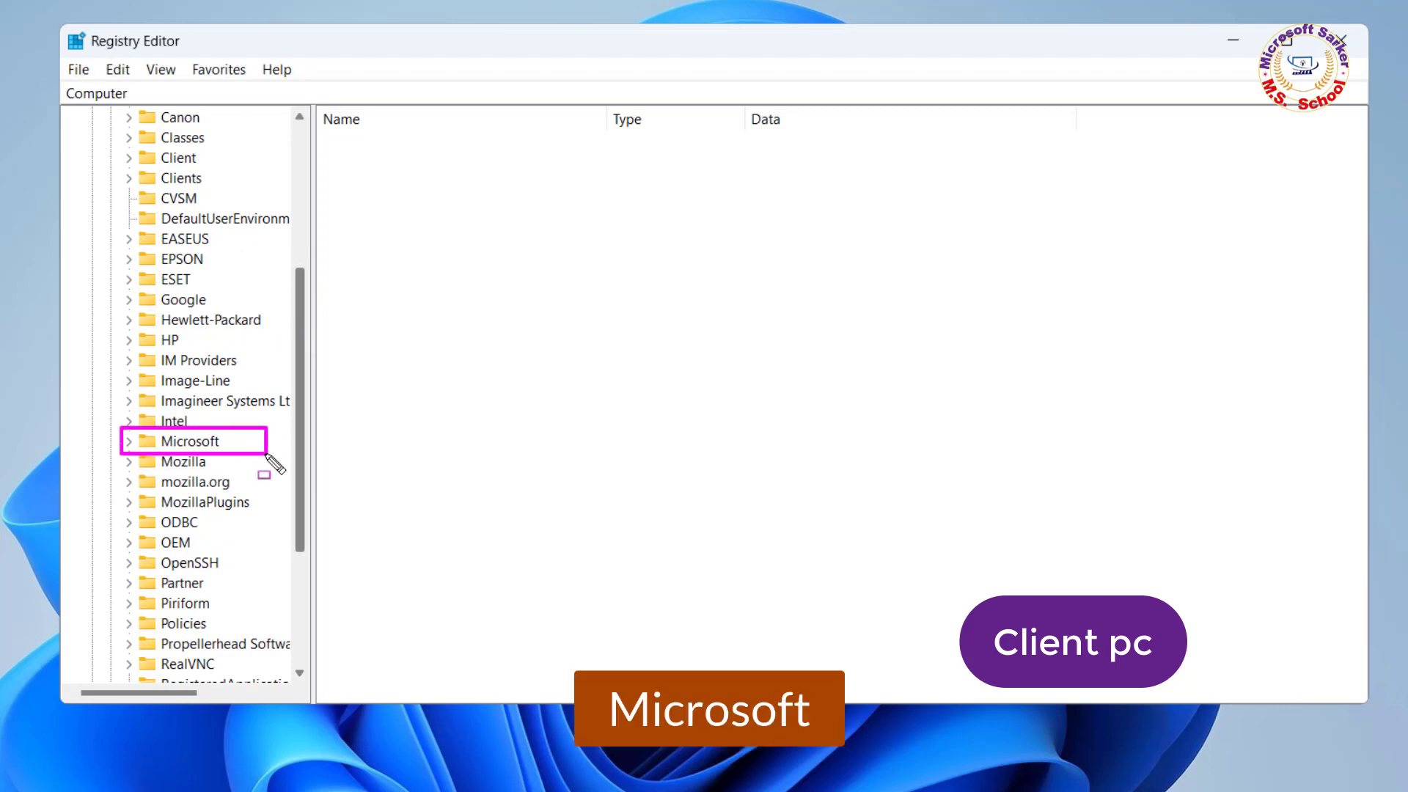
key("Escape")
left_click(130, 441)
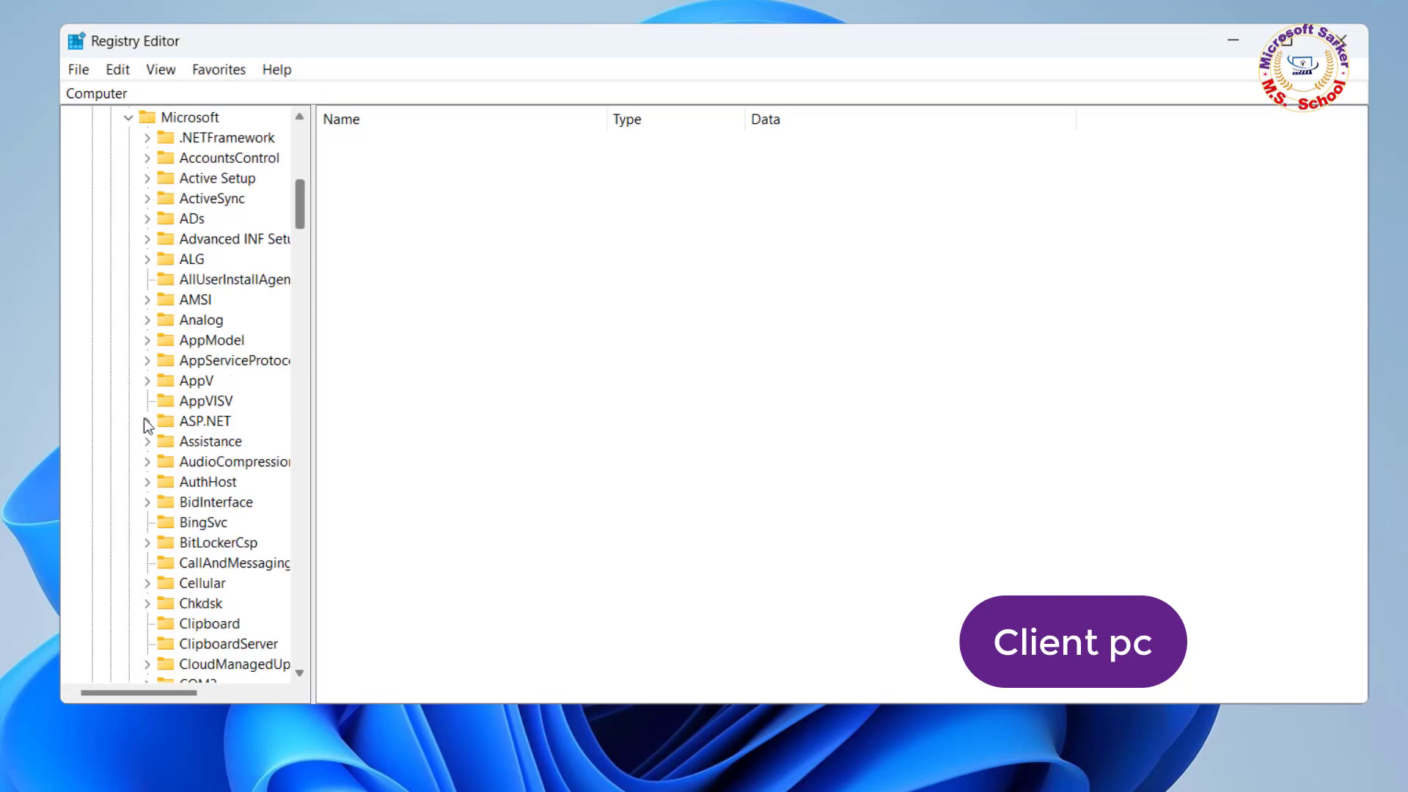
Step: Expand Windows NT > CurrentVersion > Print to reveal its Providers subkey
left_click_drag(304, 206, 323, 579)
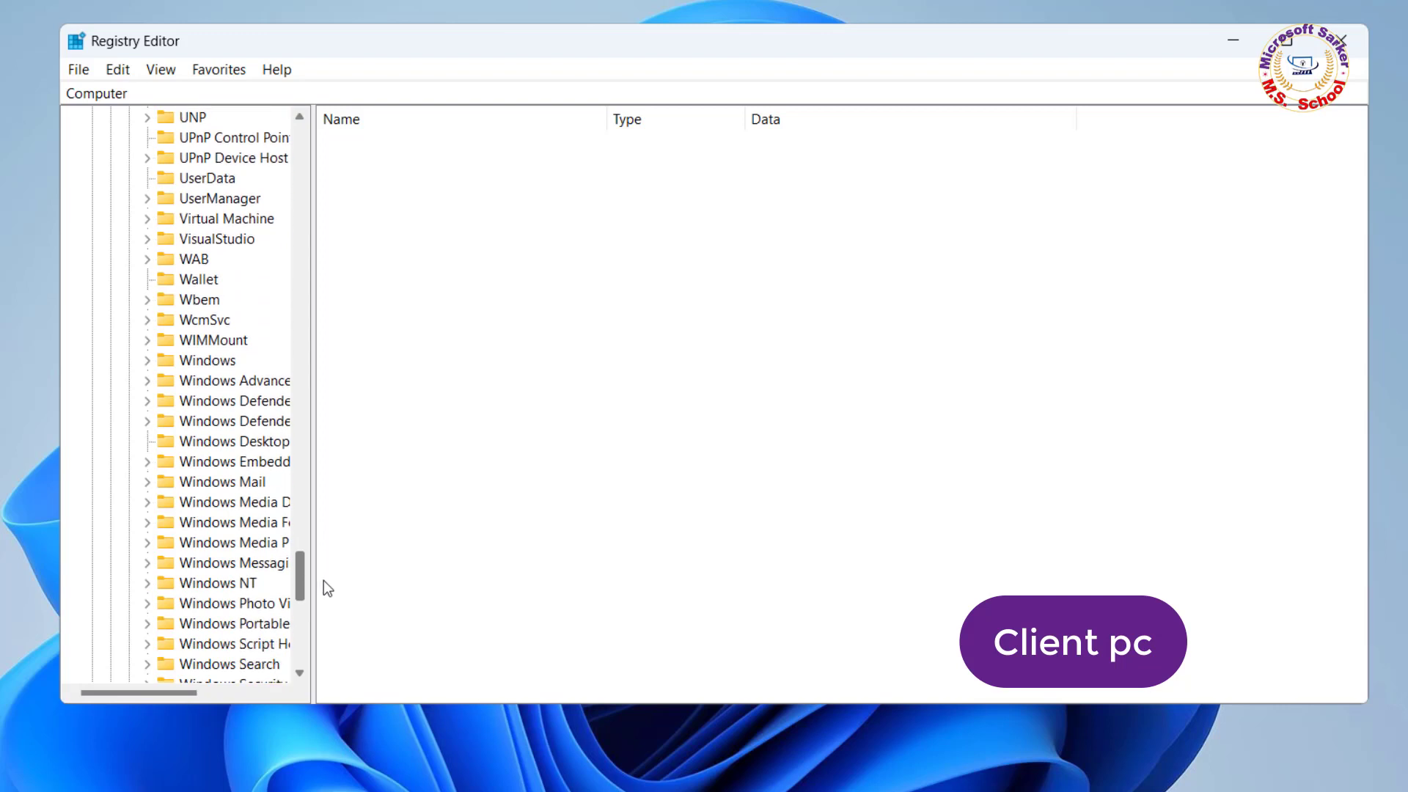
left_click_drag(144, 694, 158, 694)
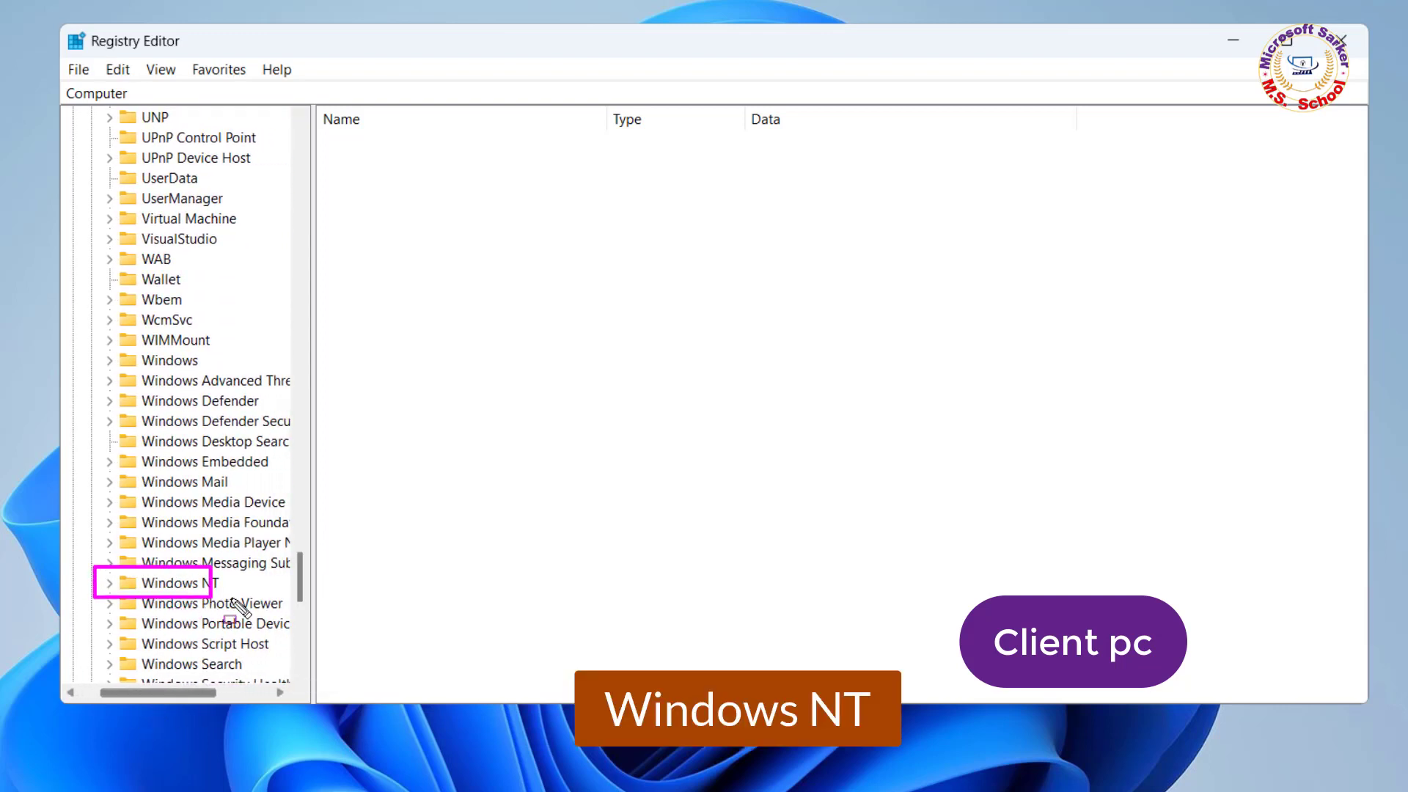
left_click(110, 584)
scroll(301, 586, "down", 2)
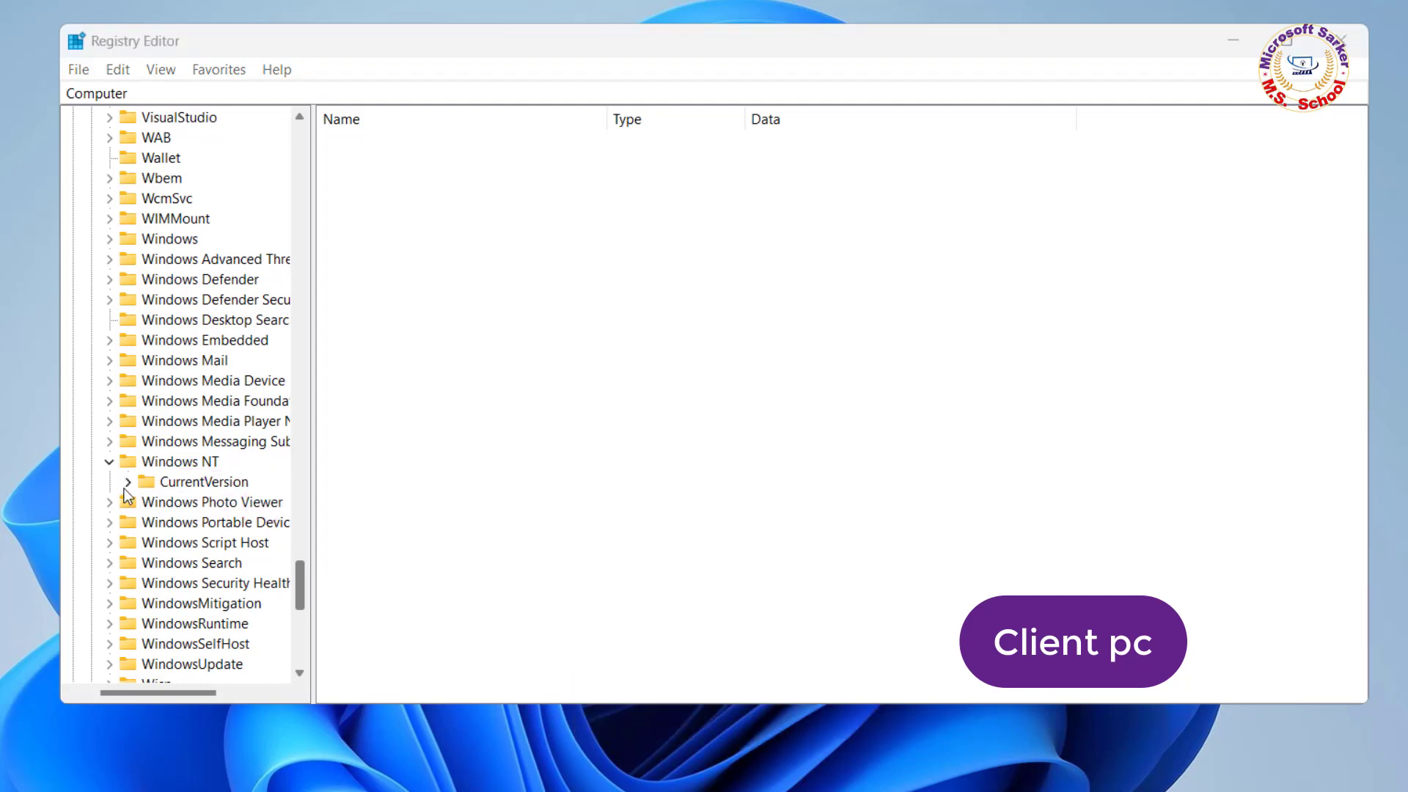
left_click(128, 482)
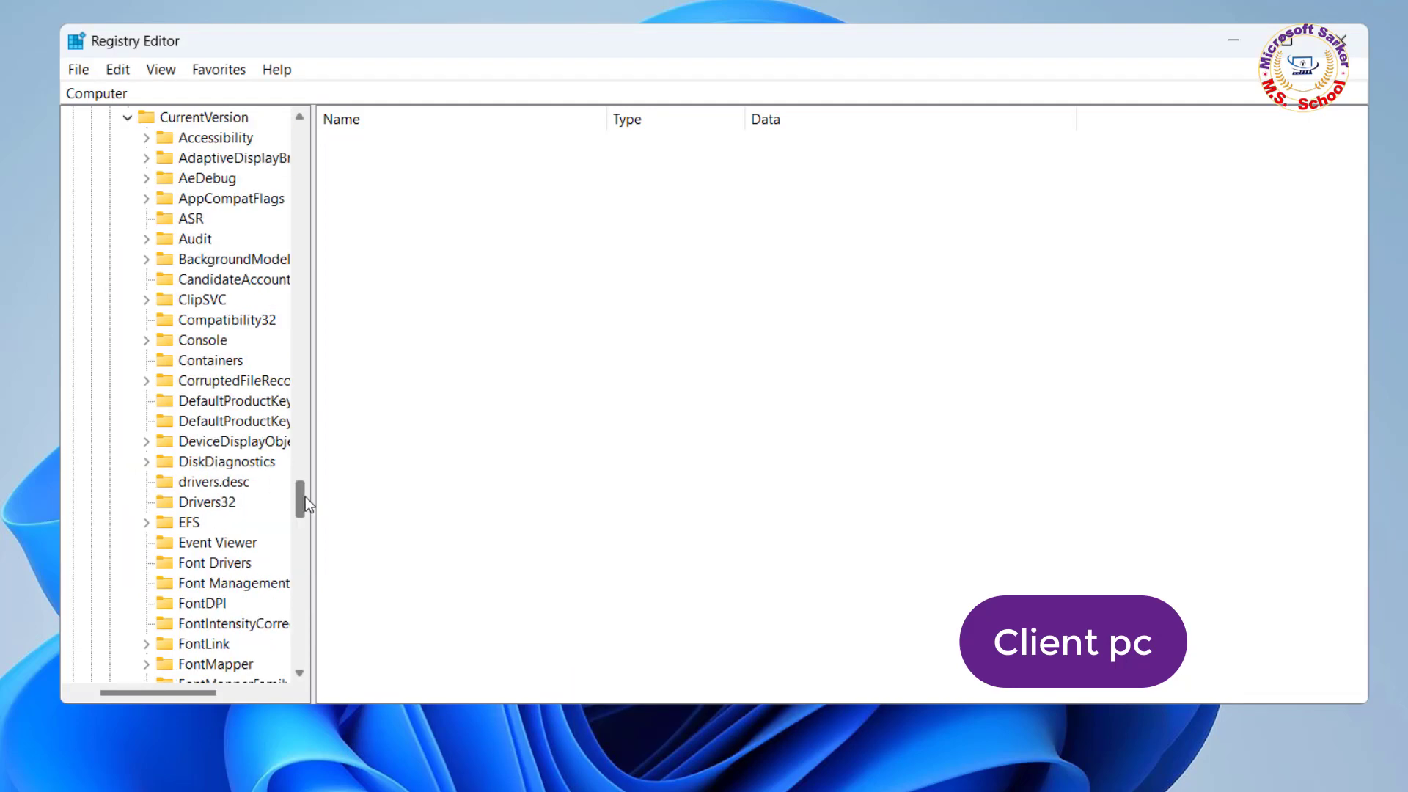
left_click_drag(305, 497, 306, 543)
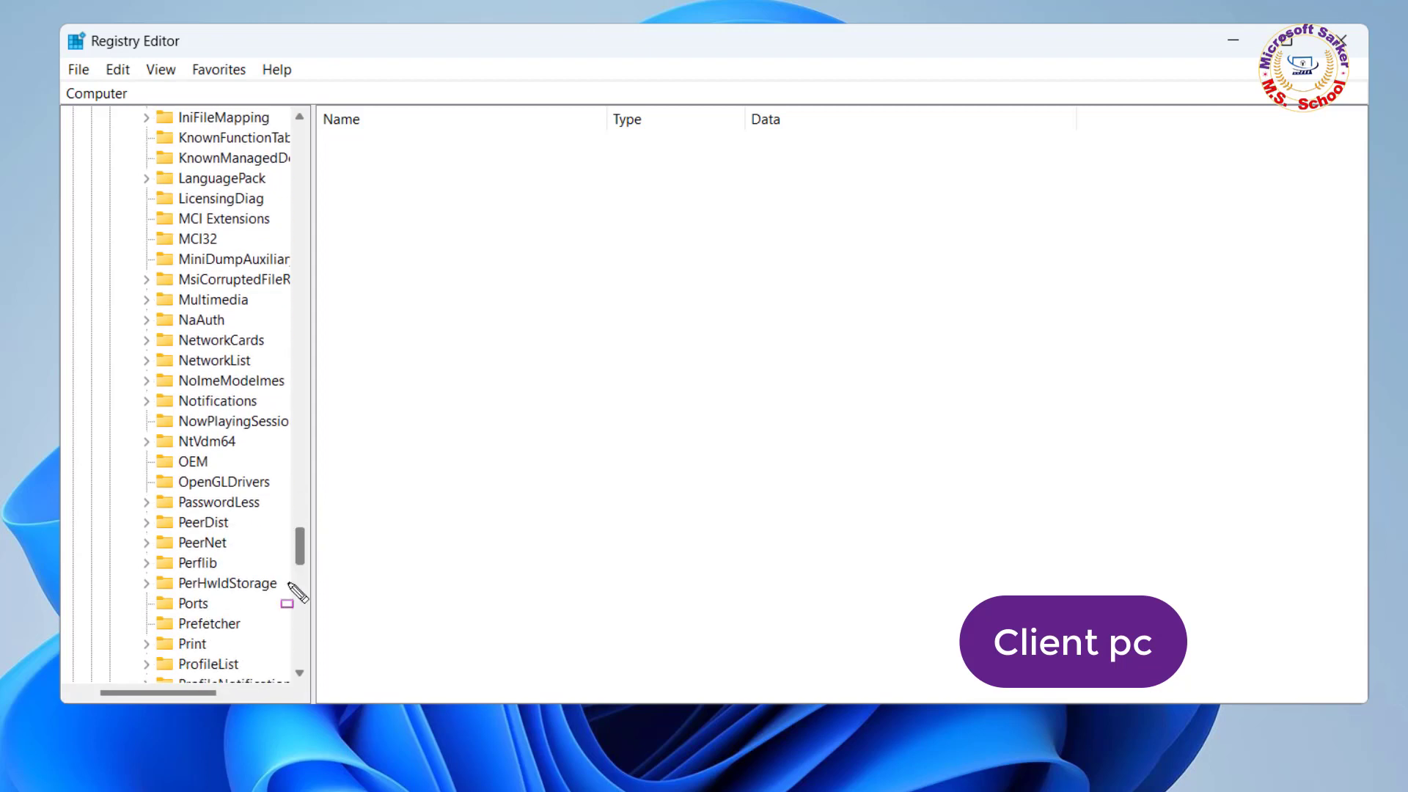
mouse_move(129, 622)
left_mouse_down()
mouse_move(151, 644)
mouse_move(259, 655)
left_mouse_up()
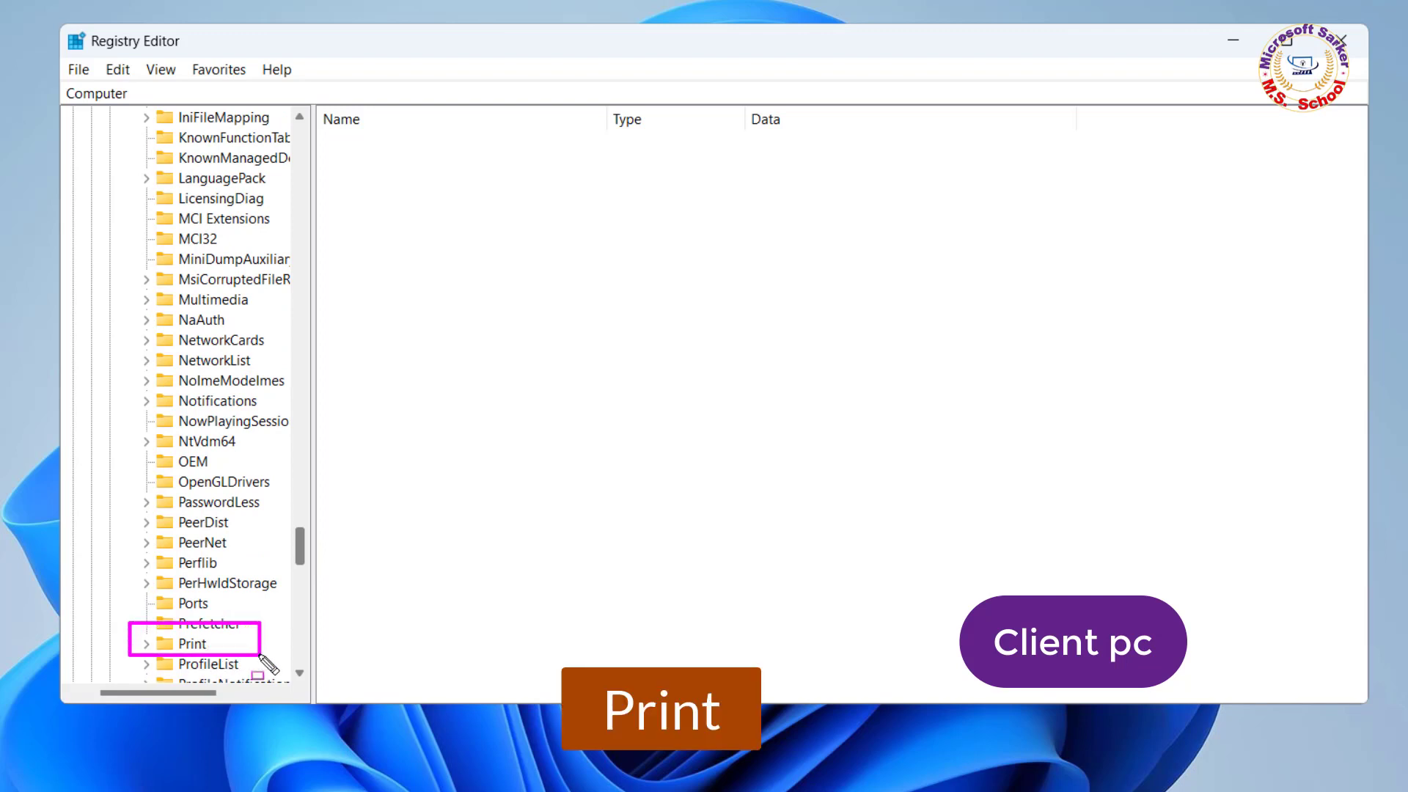
key("Escape")
left_click(144, 646)
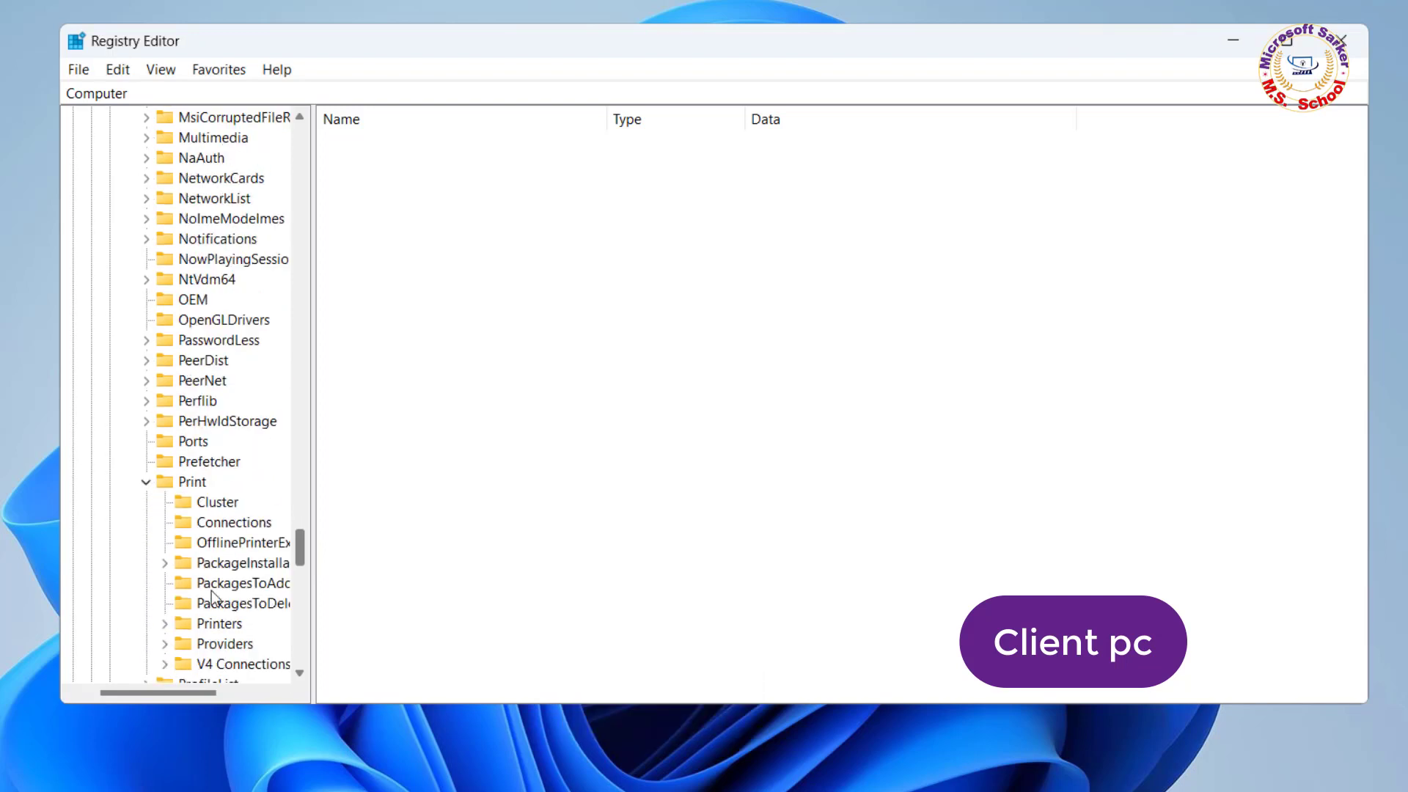
scroll(302, 557, "down", 3)
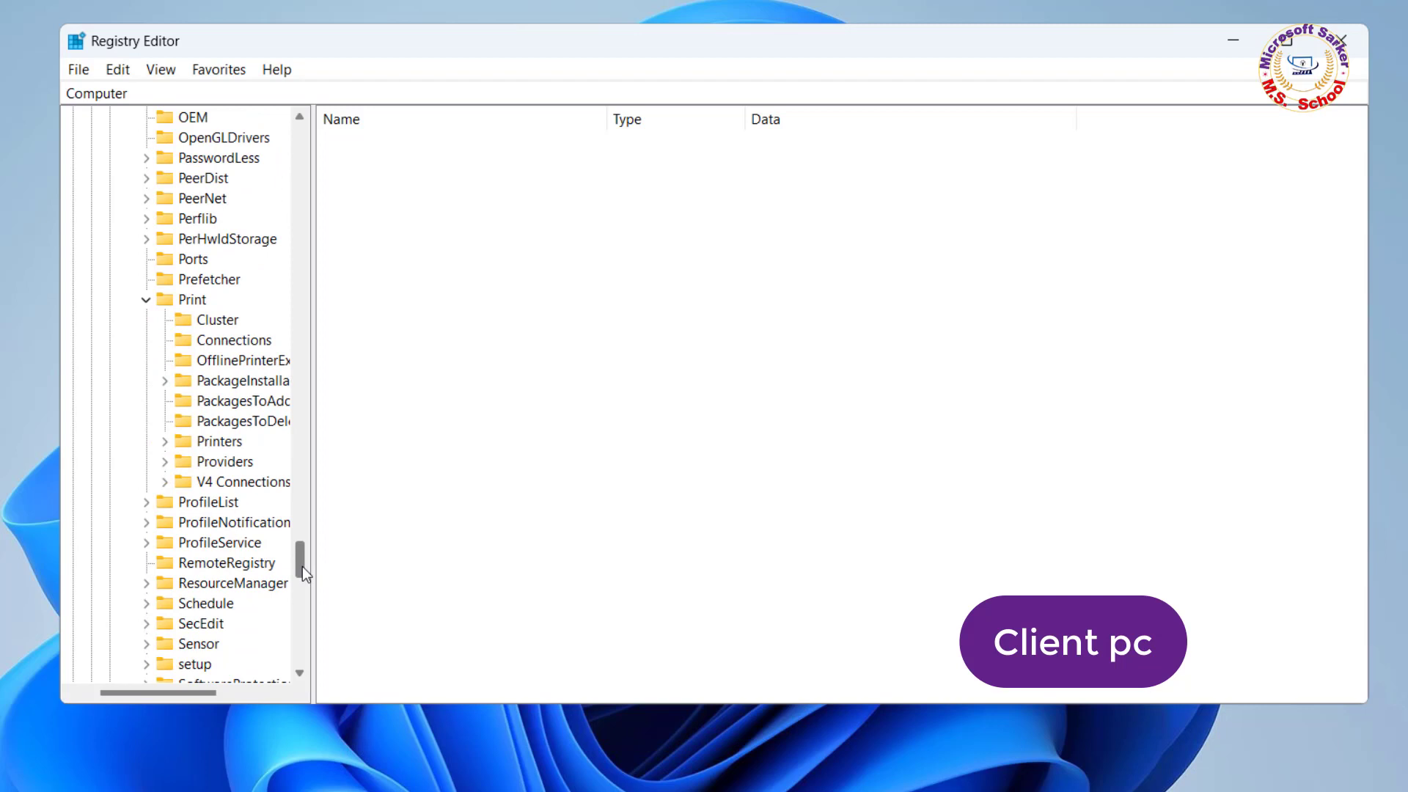
left_click_drag(148, 692, 164, 692)
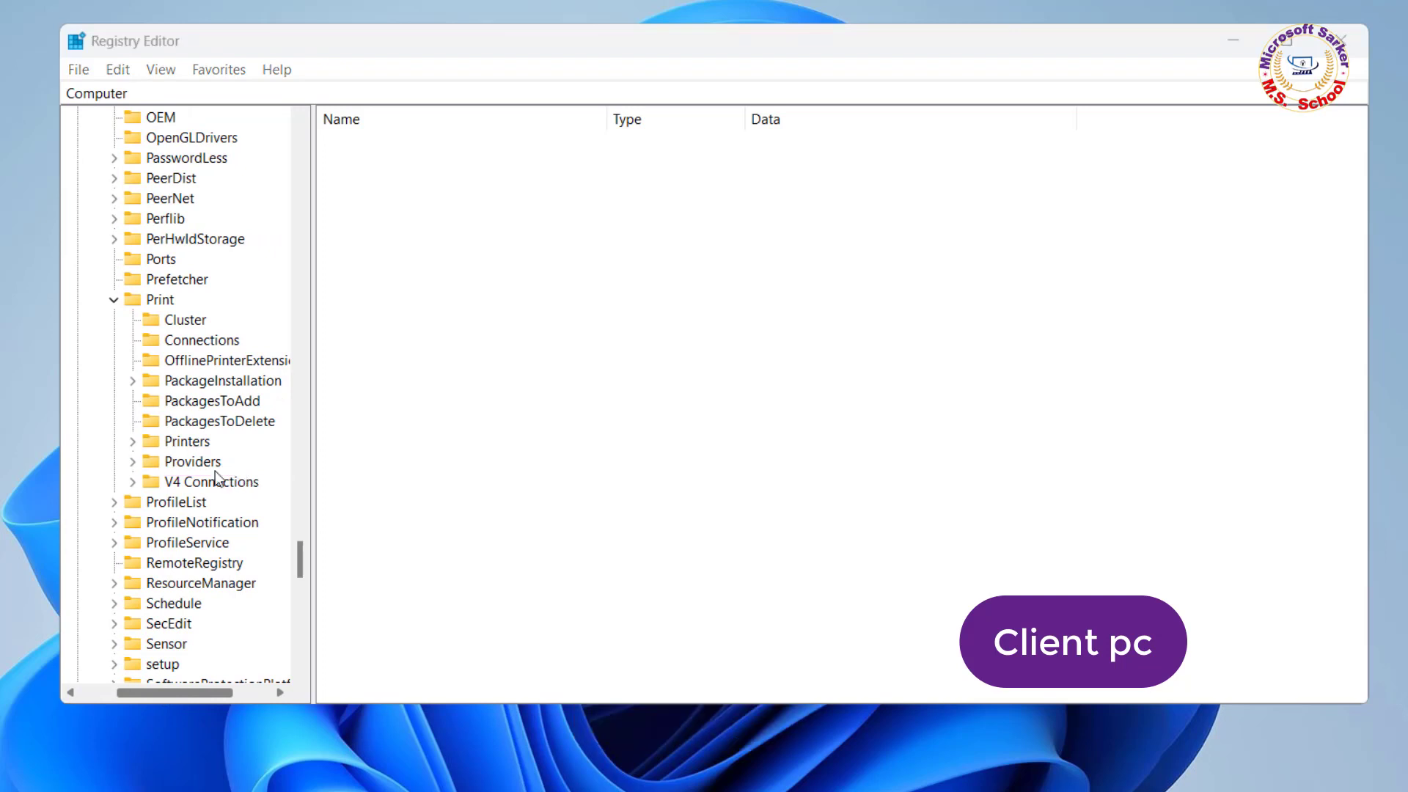
Step: Delete the Providers key under Print and close Registry Editor
right_click(178, 463)
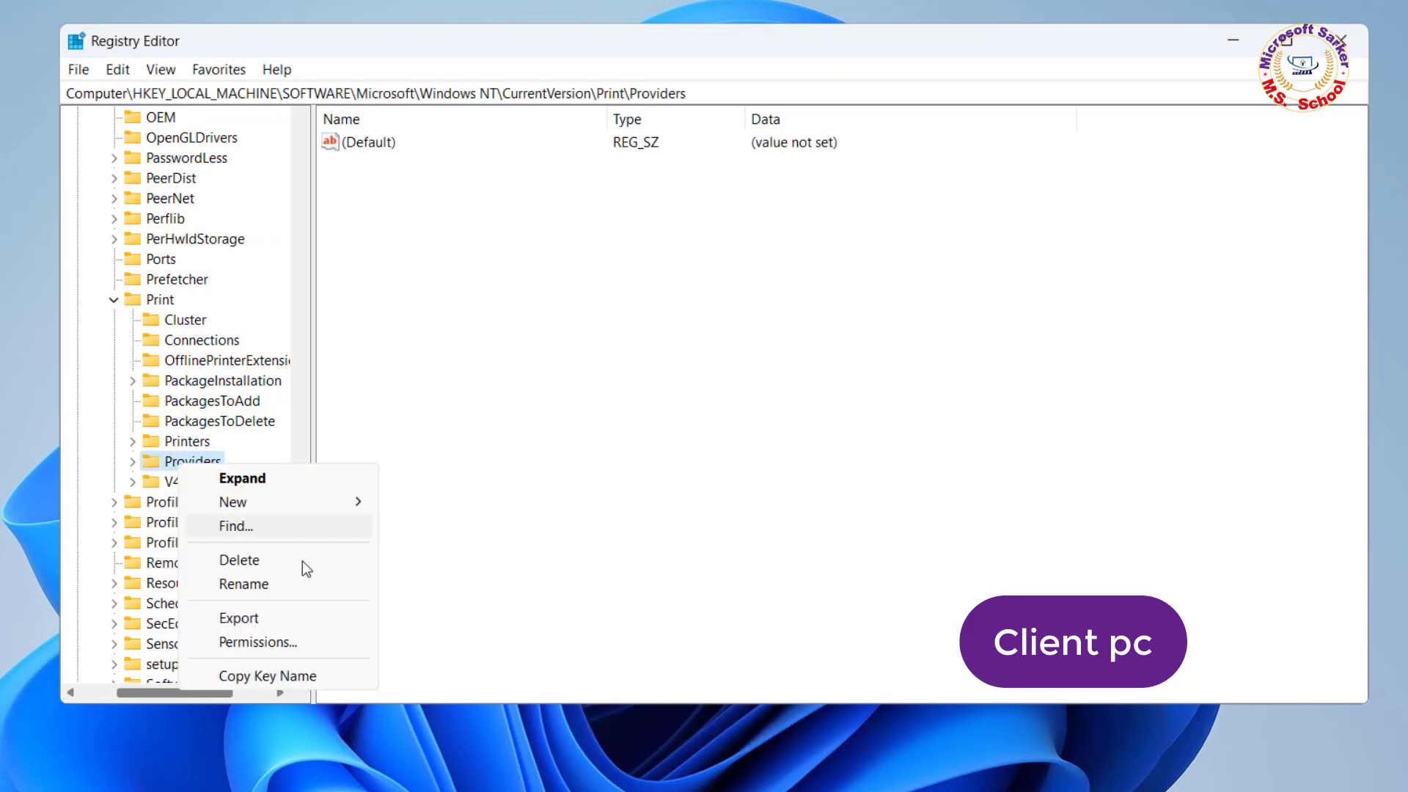
left_click(234, 562)
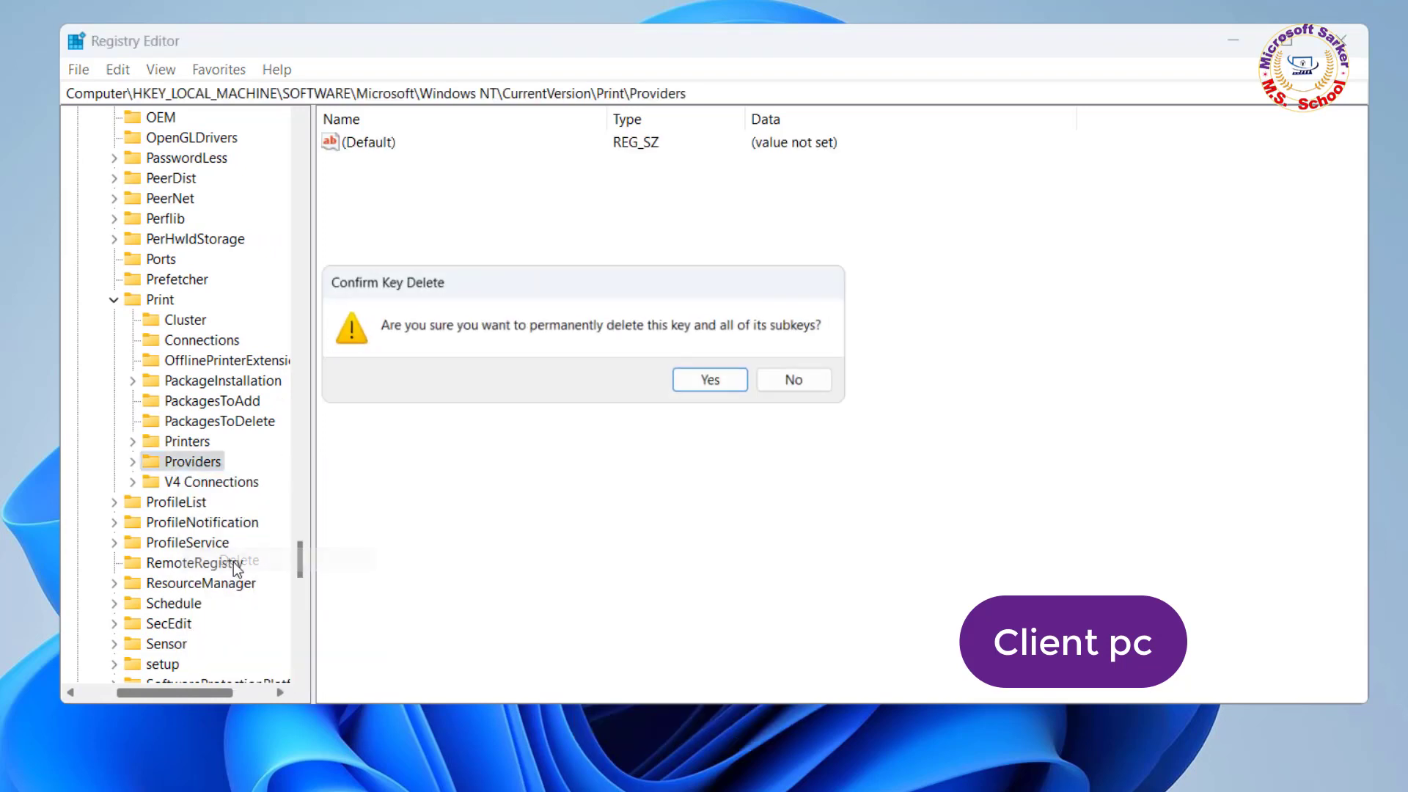
left_click(714, 384)
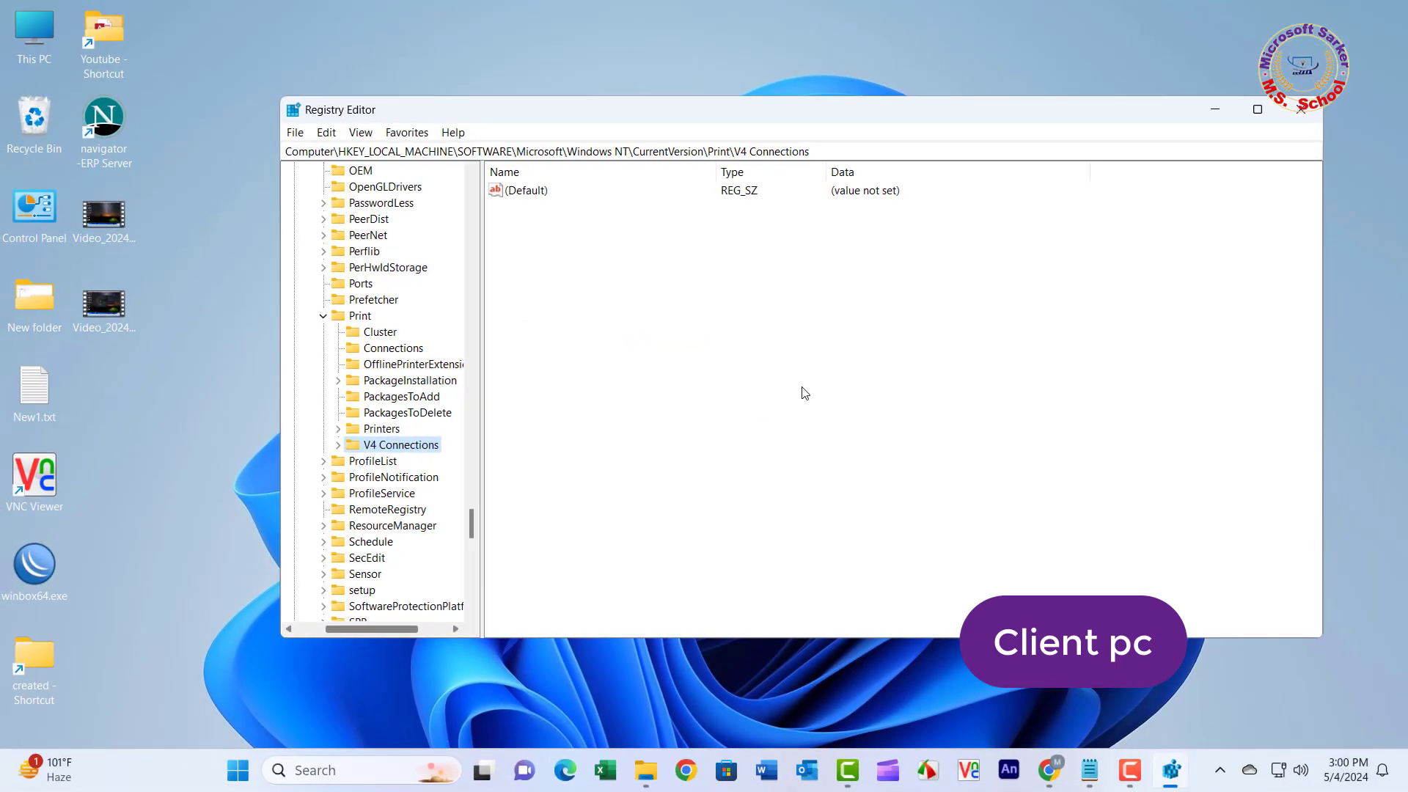
left_click(1298, 110)
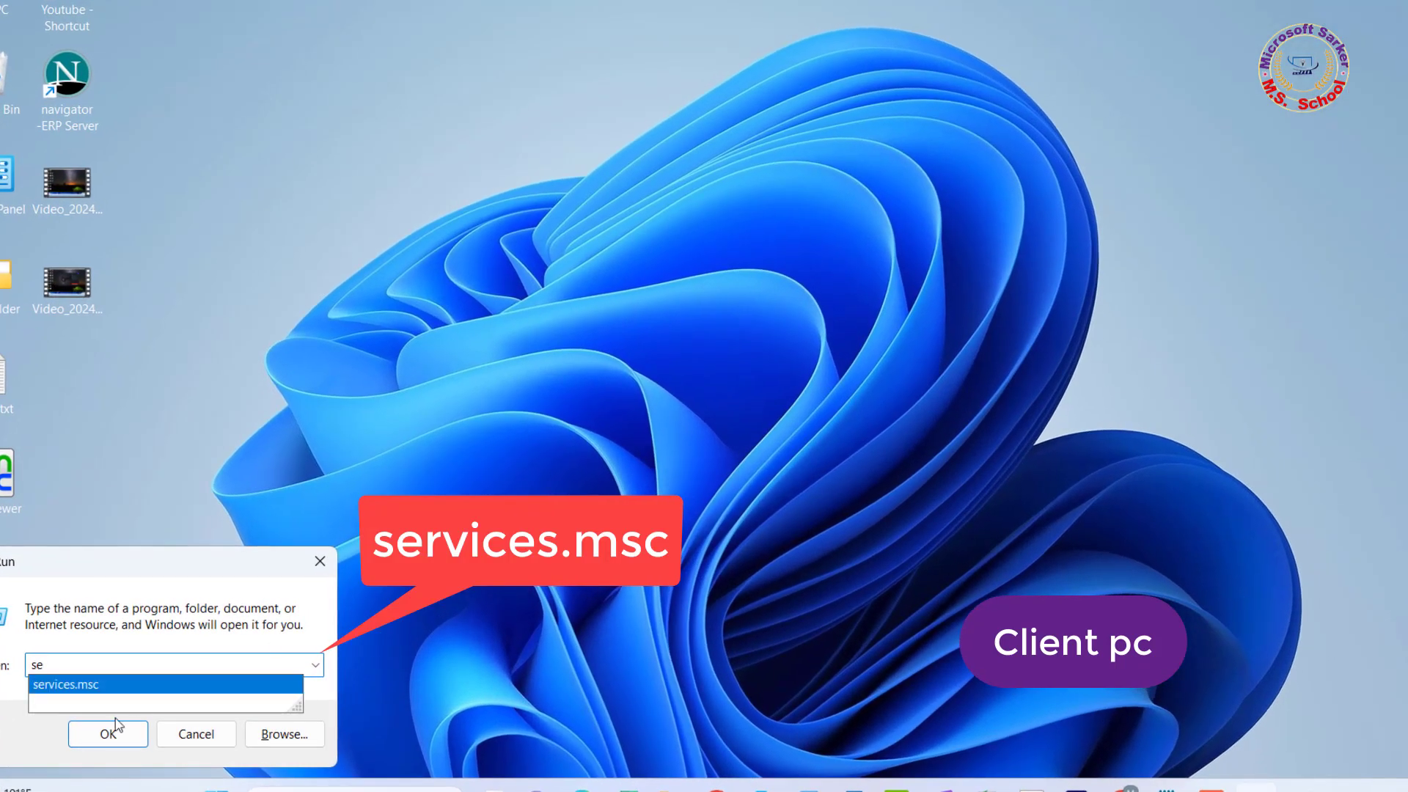
Step: Launch services.msc and scroll down to the Print Spooler service
left_click(110, 685)
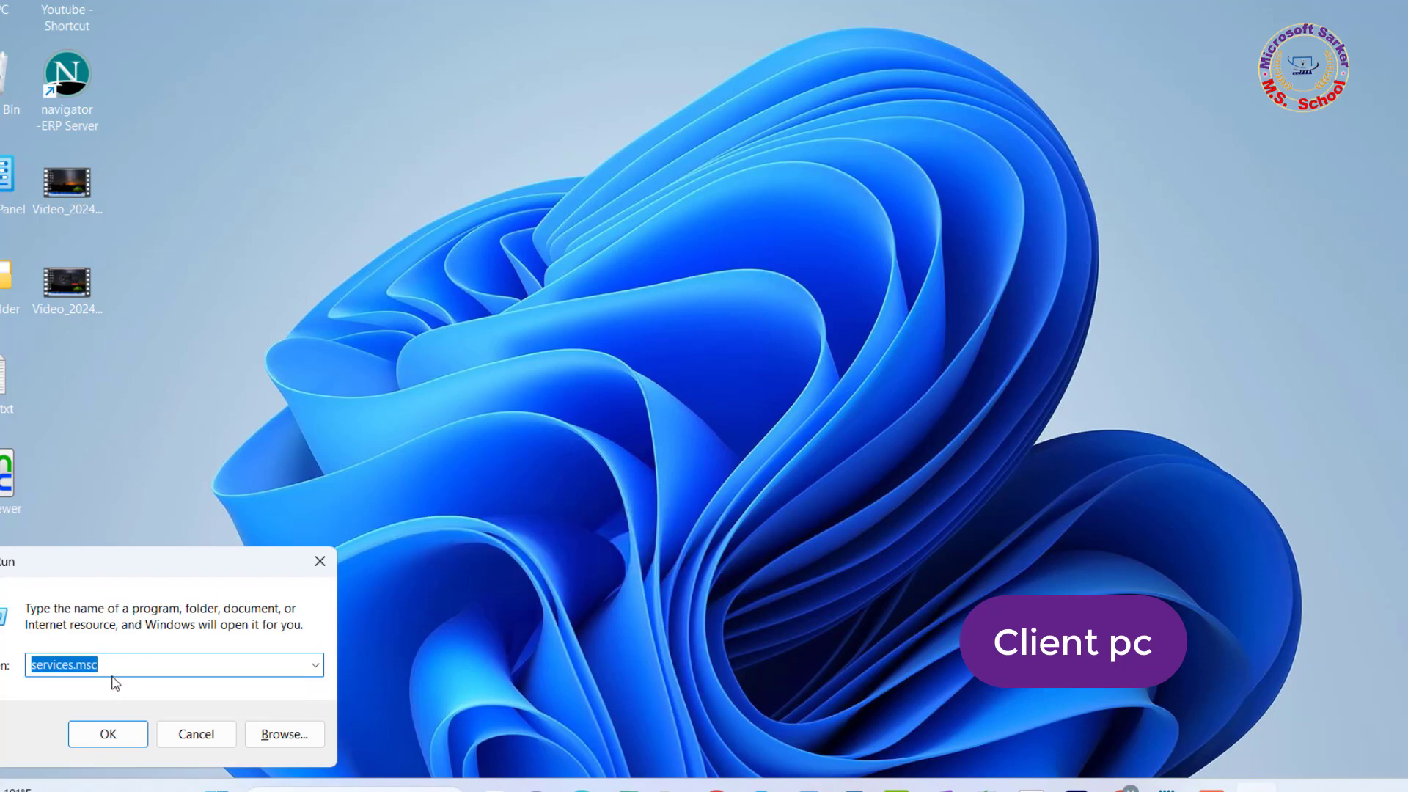
left_click(113, 667)
left_click(108, 734)
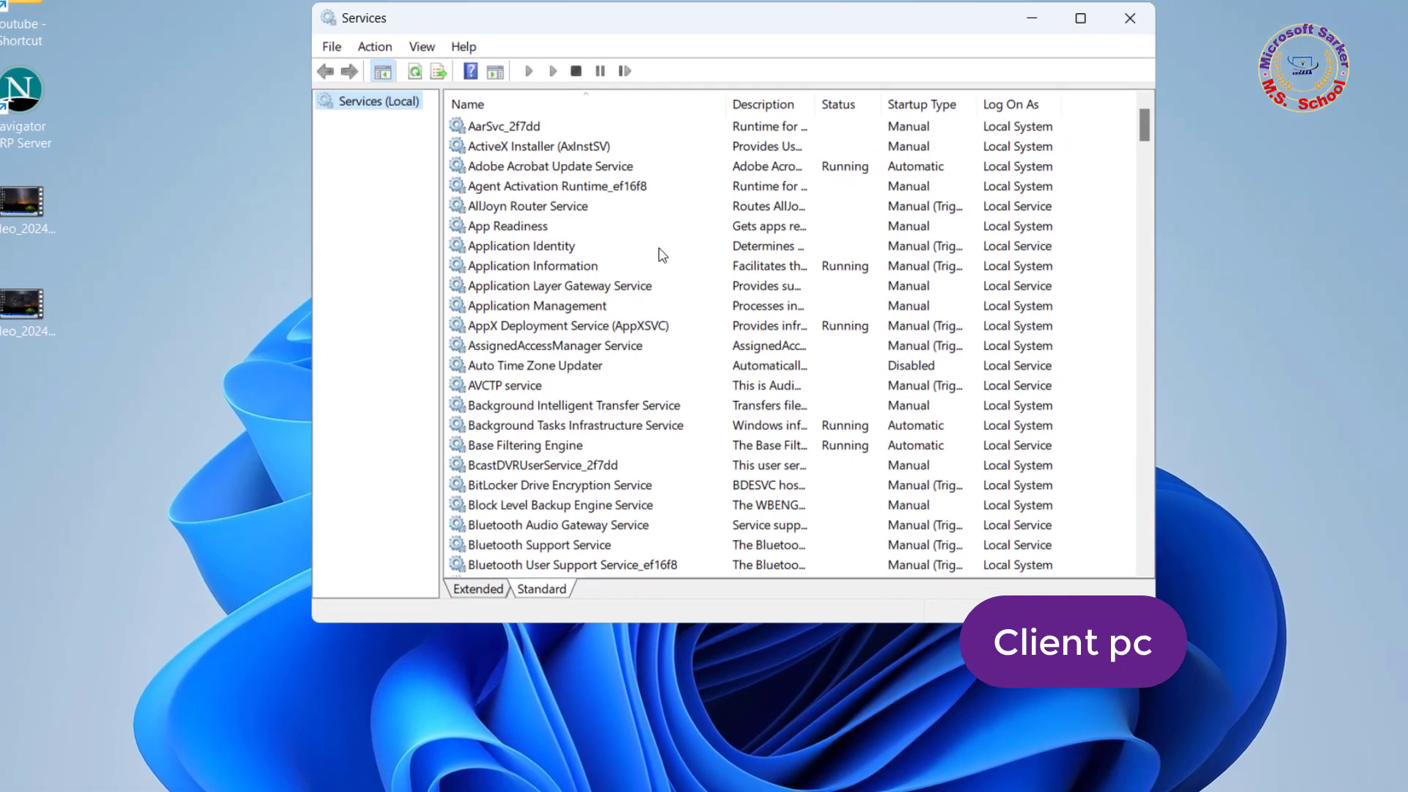
scroll(663, 253, "down", 18)
scroll(552, 334, "down", 18)
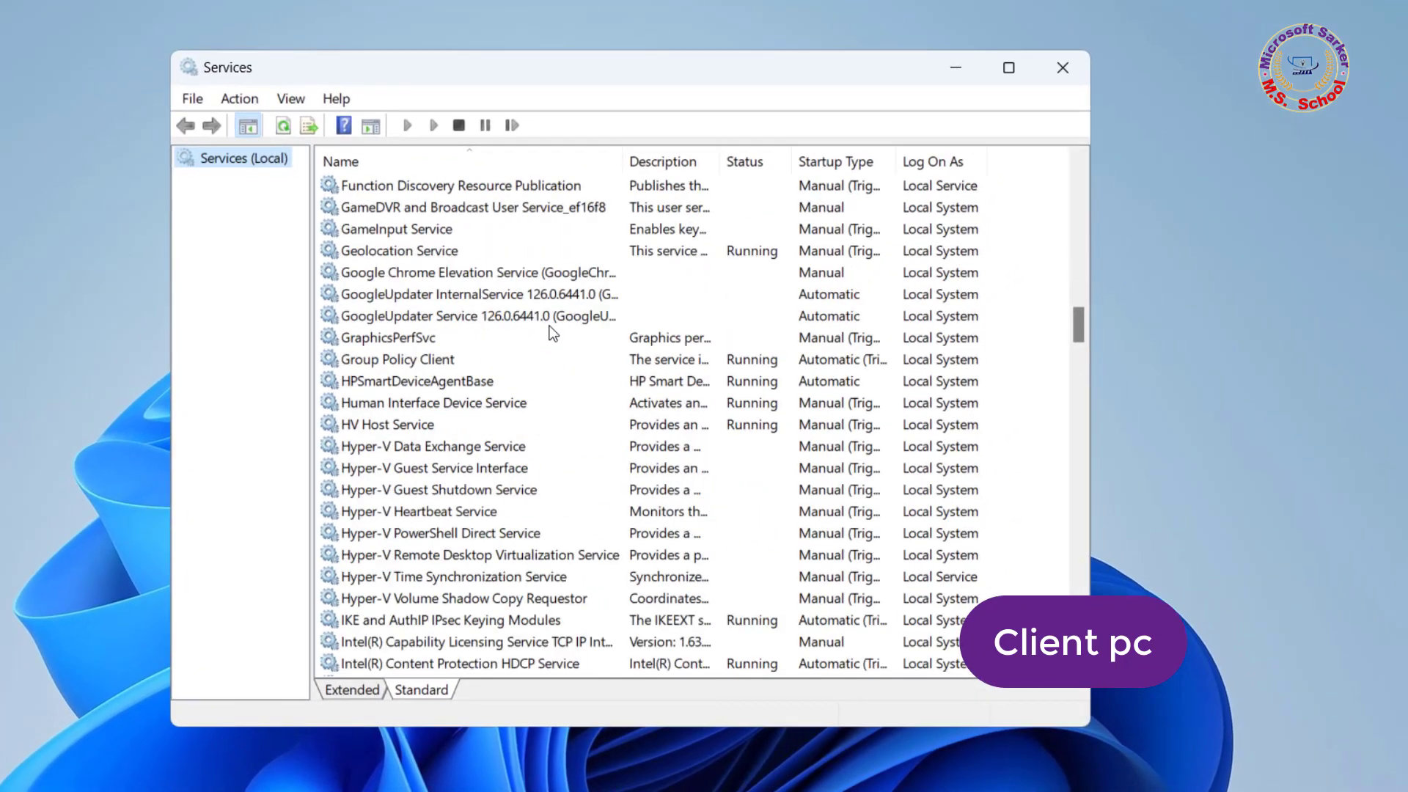
scroll(554, 323, "down", 5)
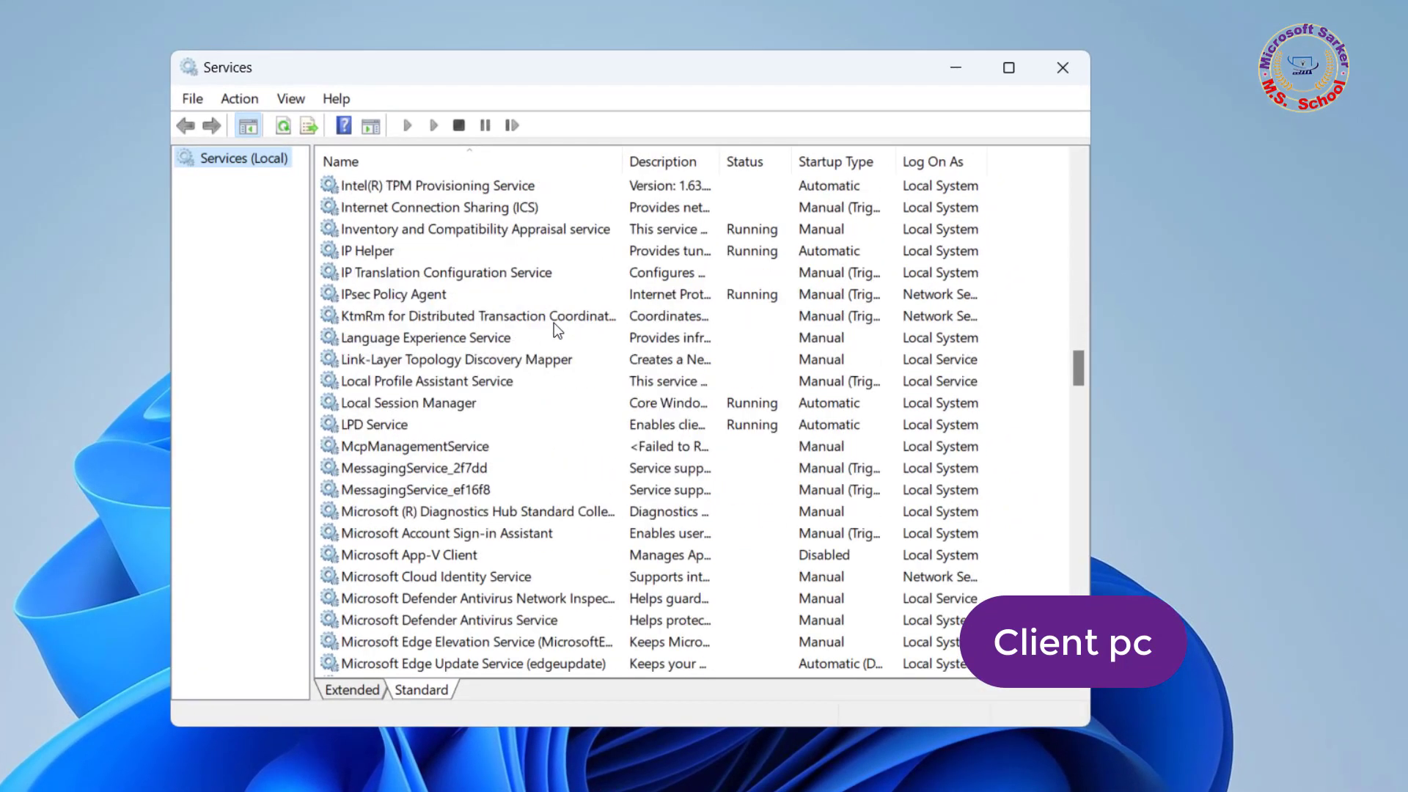
scroll(554, 323, "down", 2)
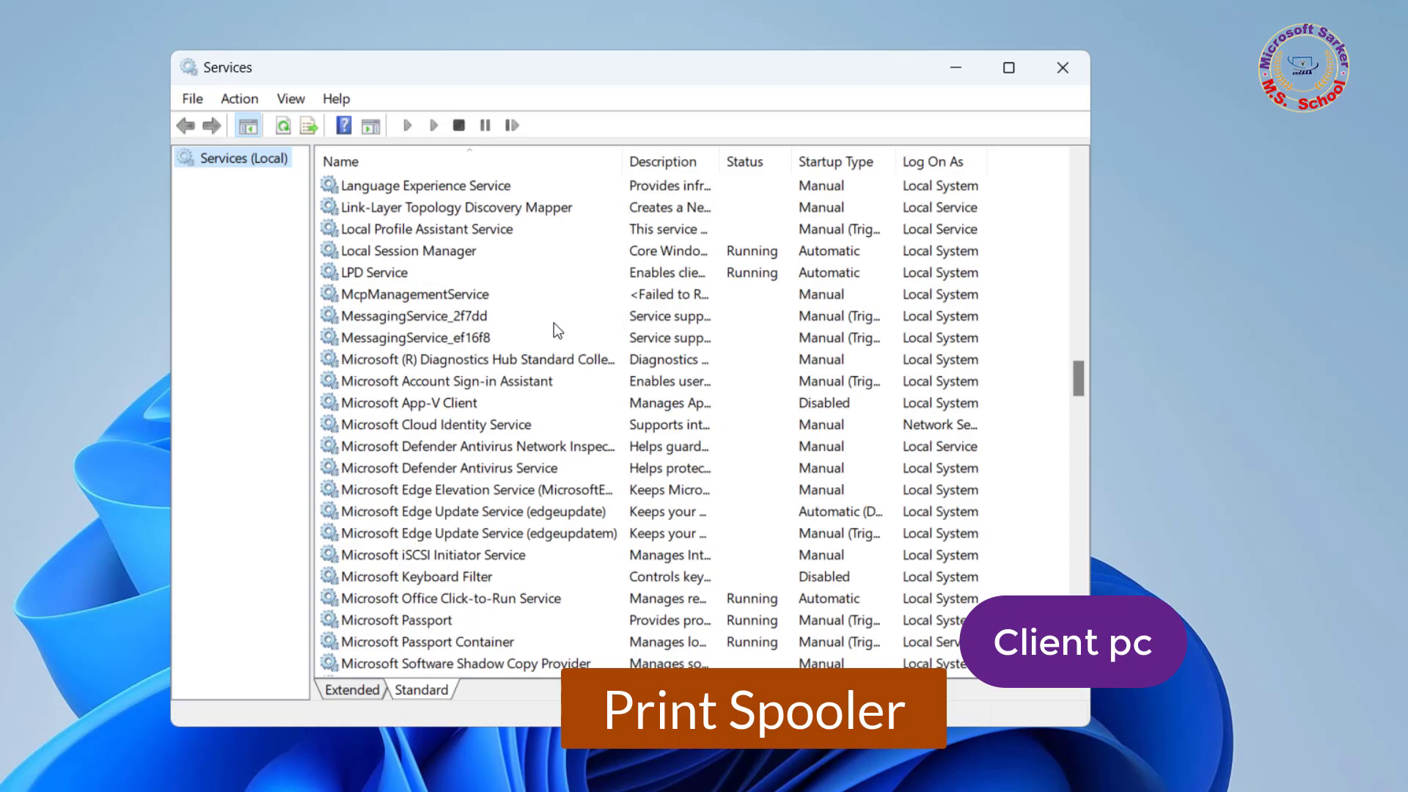
scroll(554, 325, "down", 10)
scroll(553, 324, "down", 5)
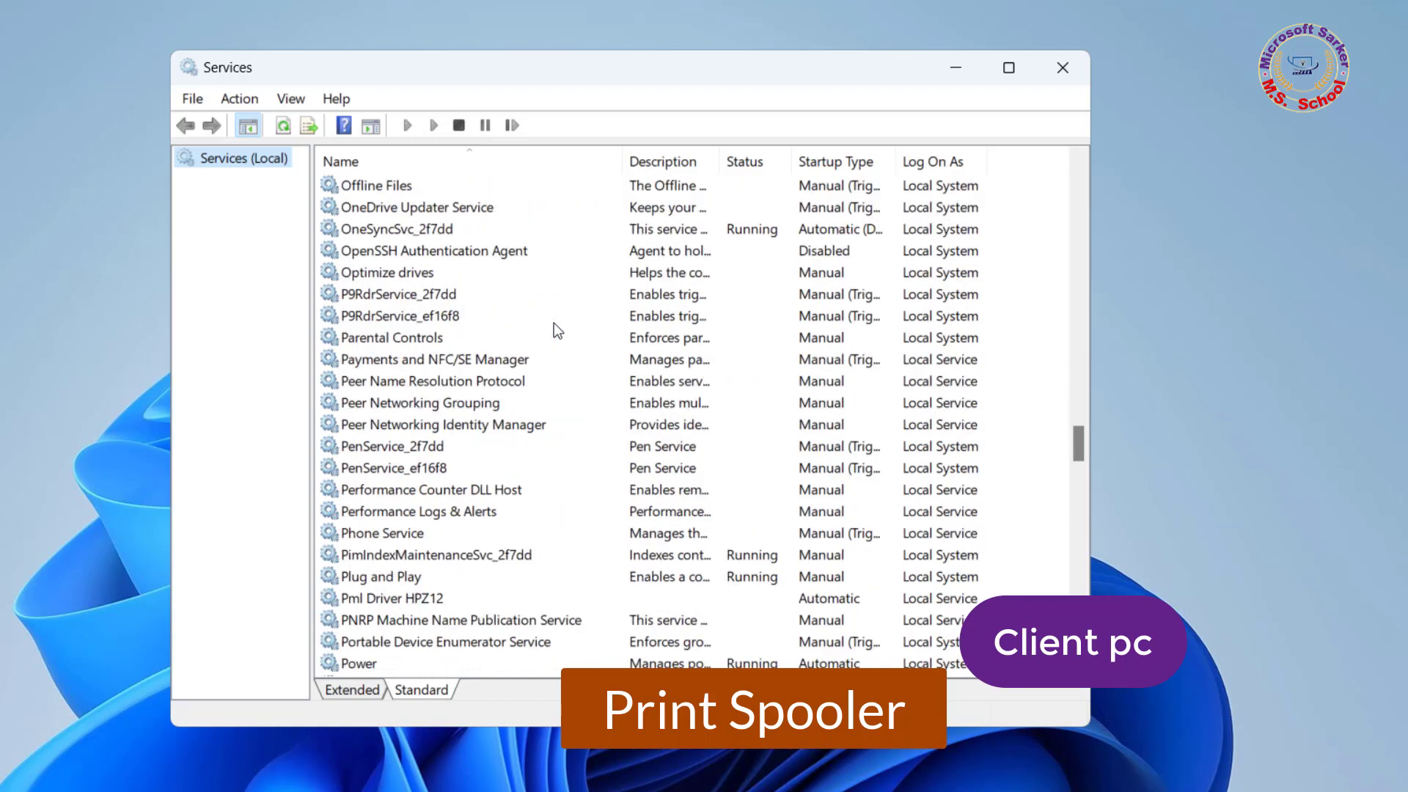
scroll(553, 324, "down", 2)
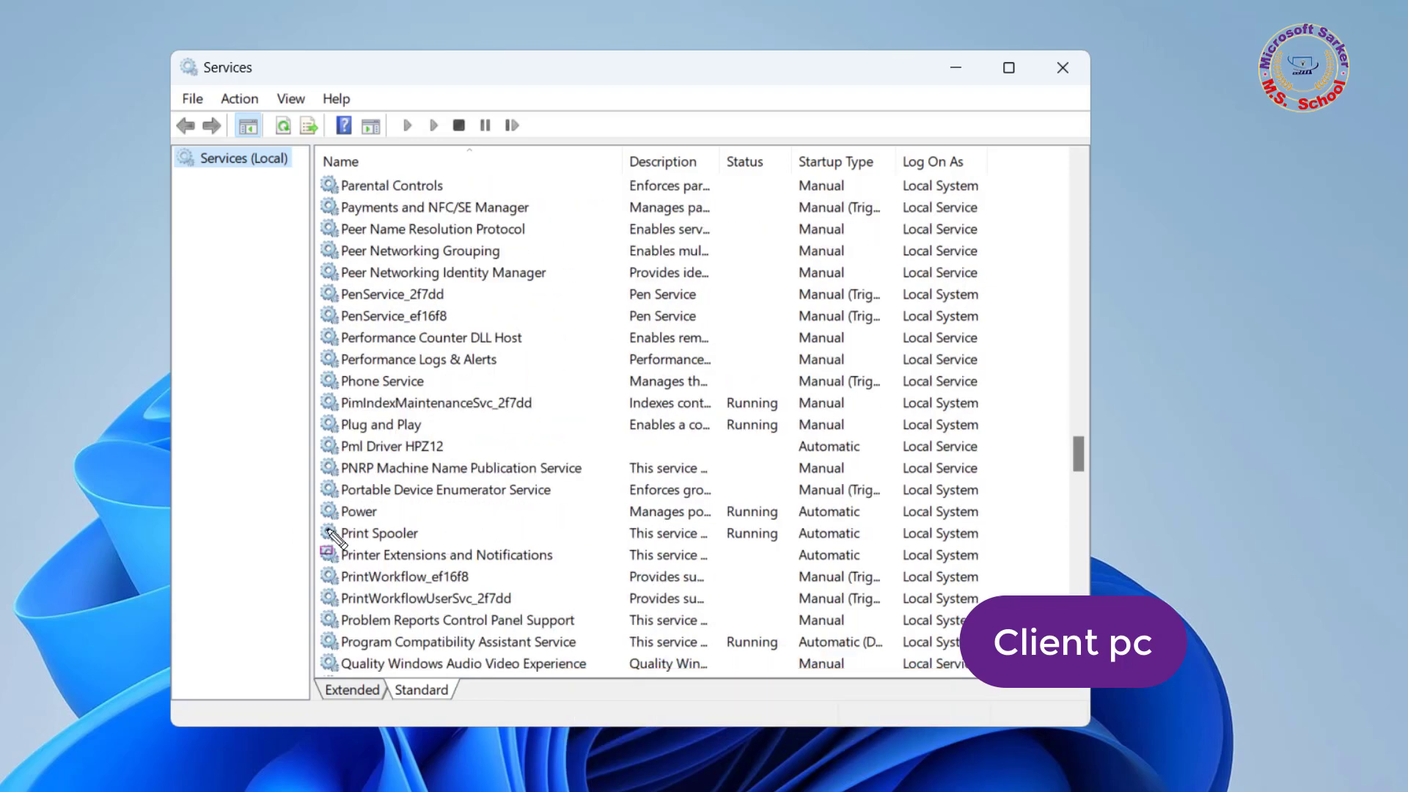
mouse_move(303, 511)
left_mouse_down()
mouse_move(343, 541)
mouse_move(1000, 557)
mouse_move(997, 531)
left_mouse_up()
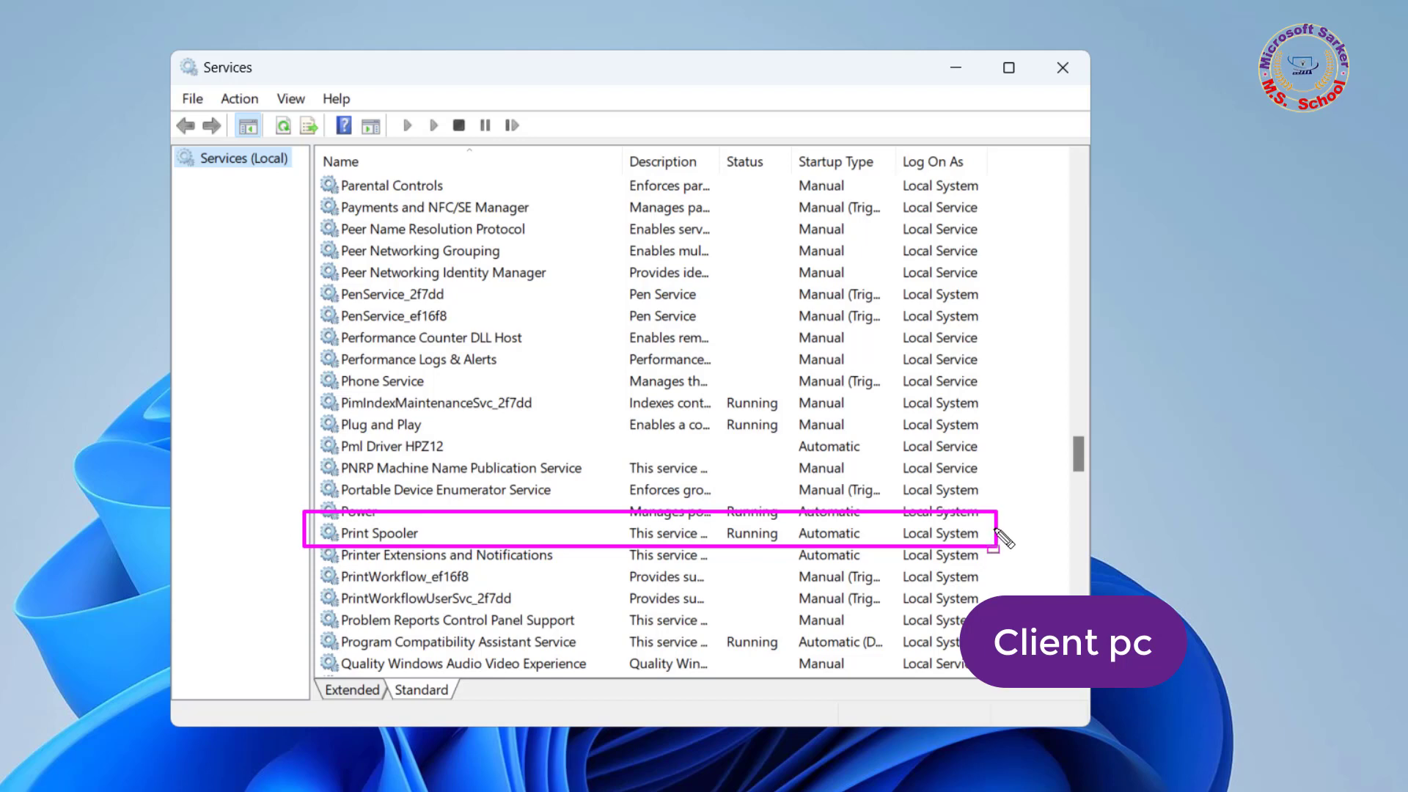
key("Escape")
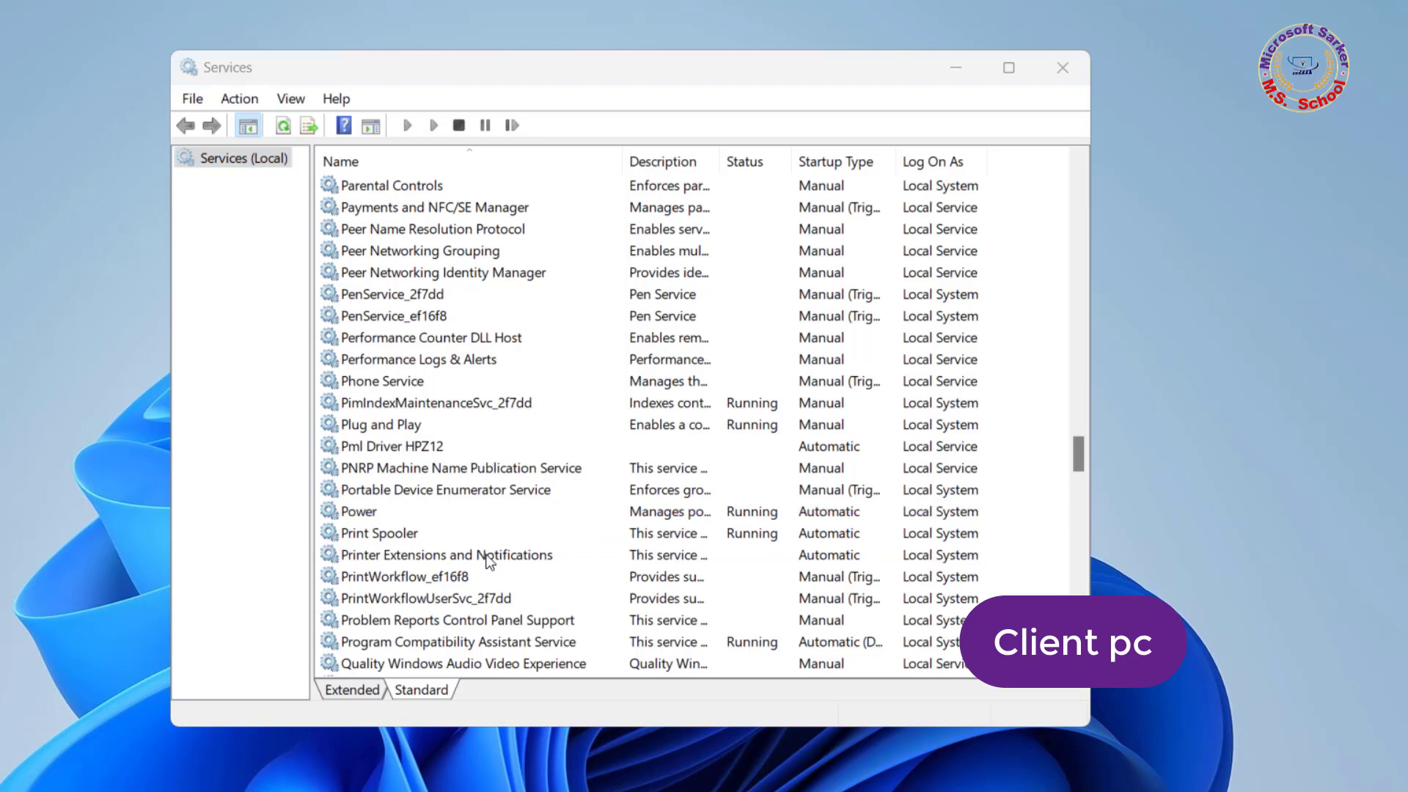
Step: Restart Print Spooler, also restarting the dependent LPD Service
right_click(367, 530)
left_click(411, 641)
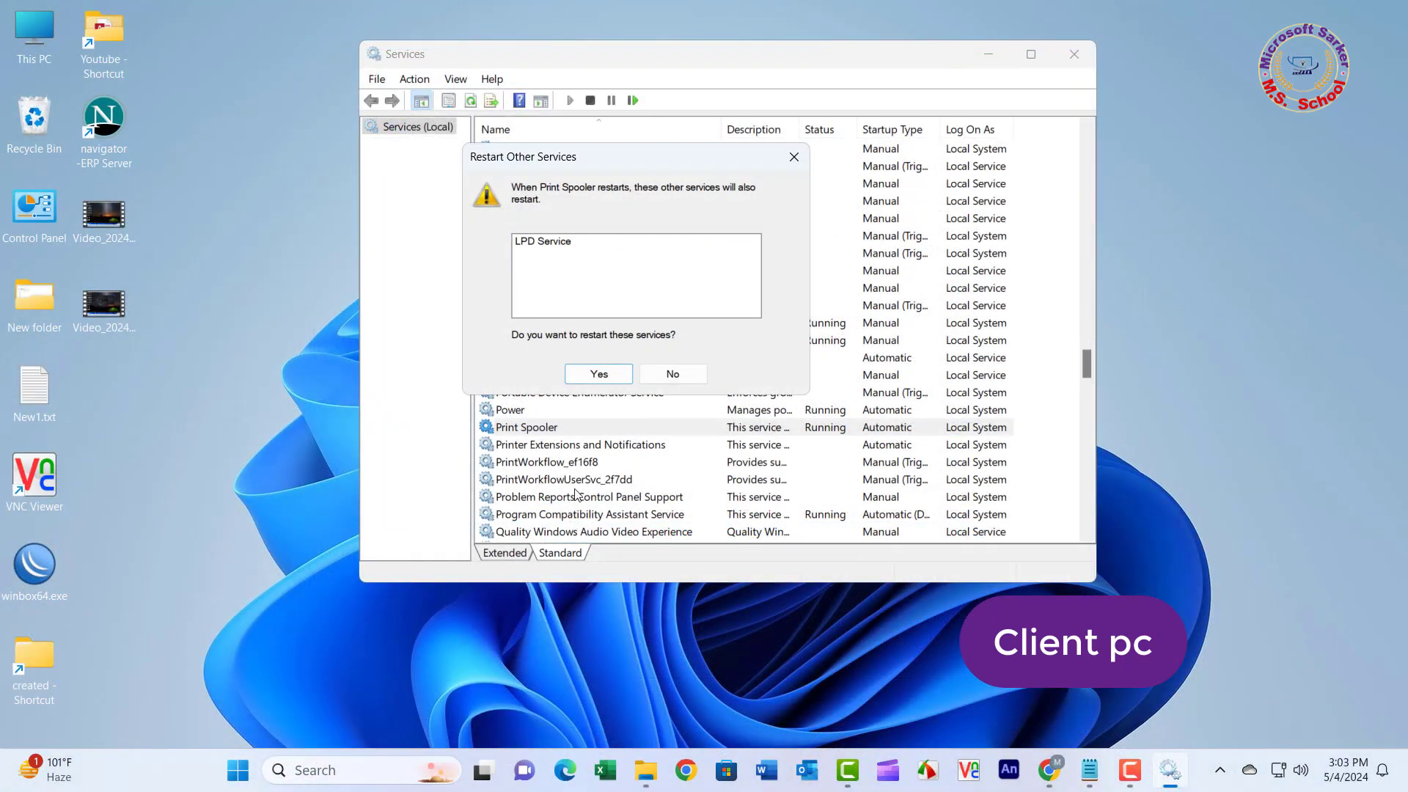
left_click(597, 374)
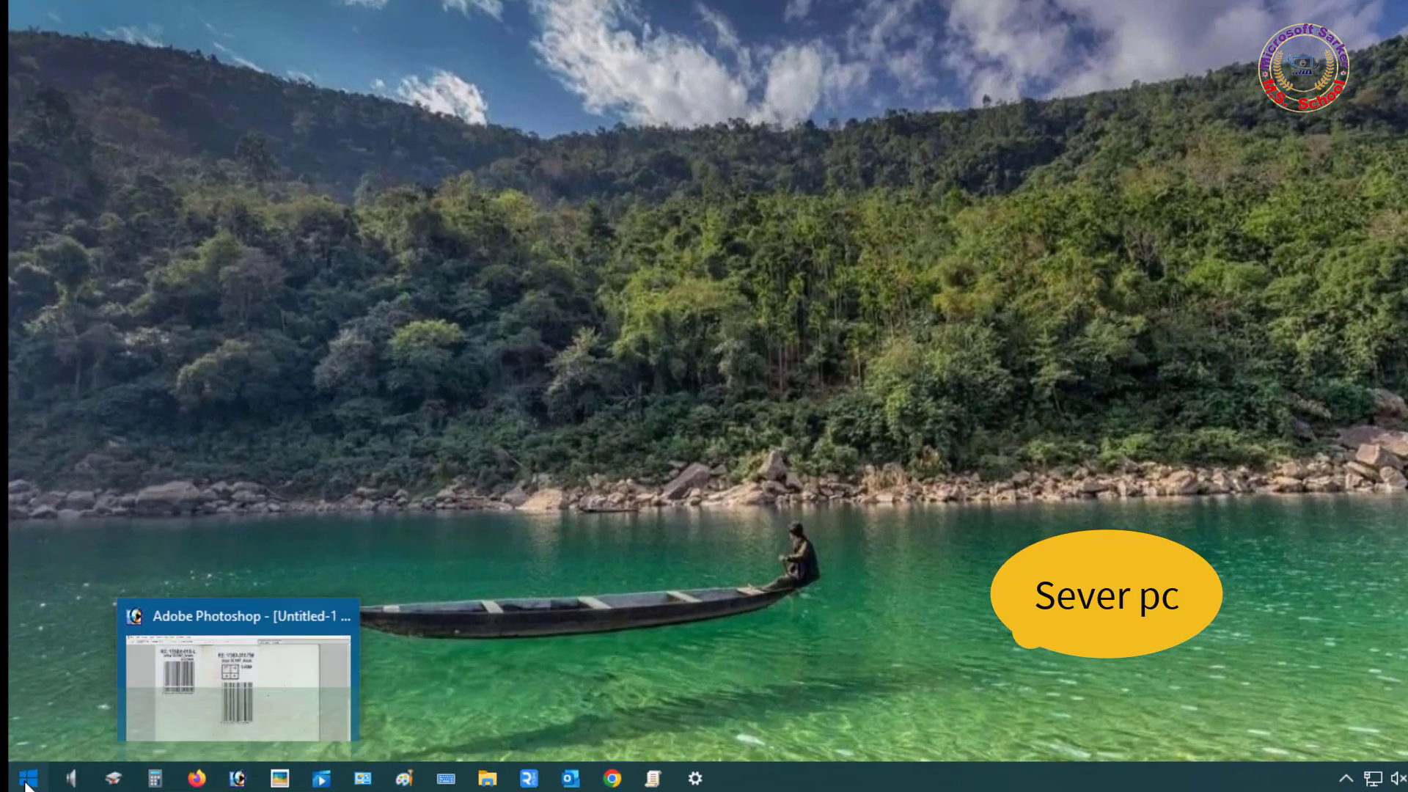
Step: Search the Start menu for 'print man' and launch Print Management
left_click(26, 778)
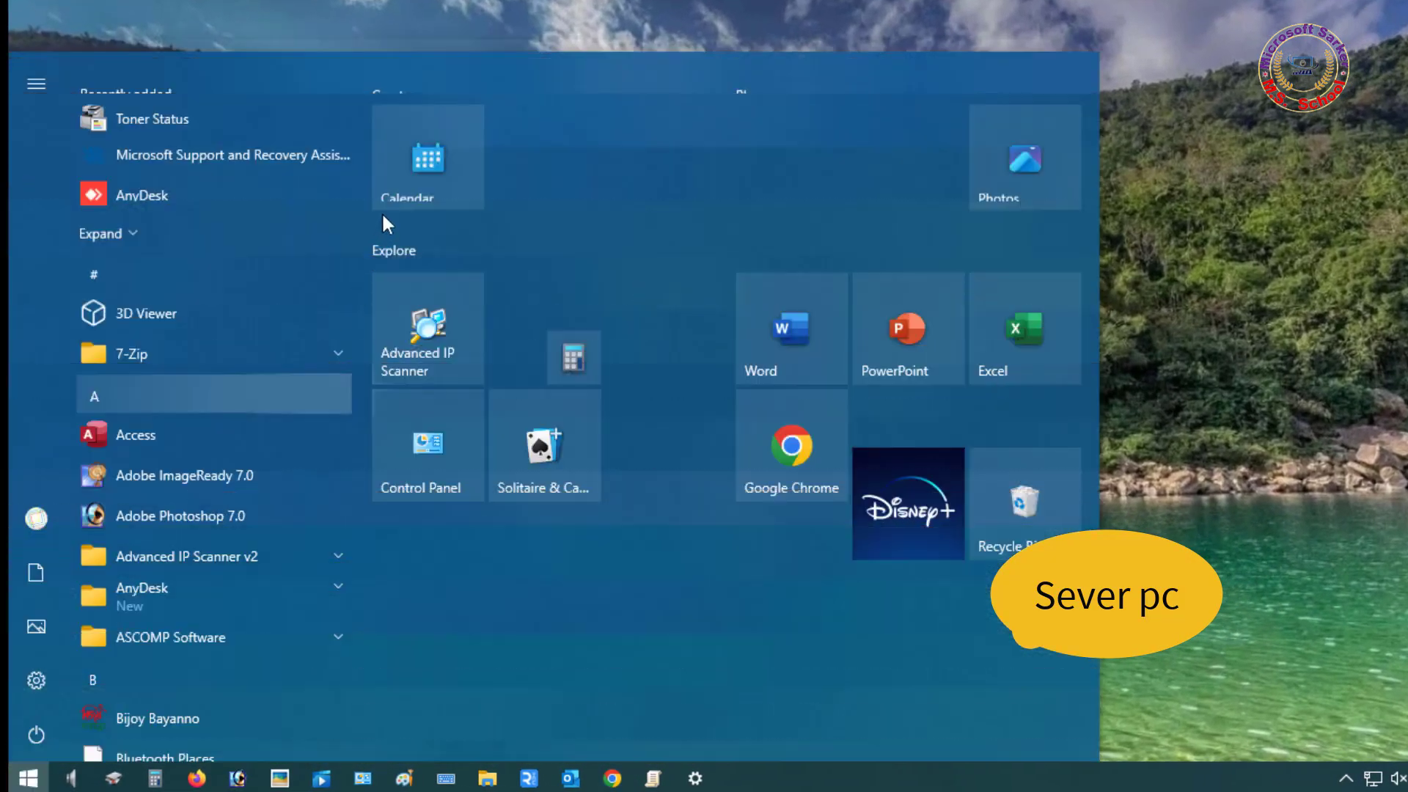
type("p")
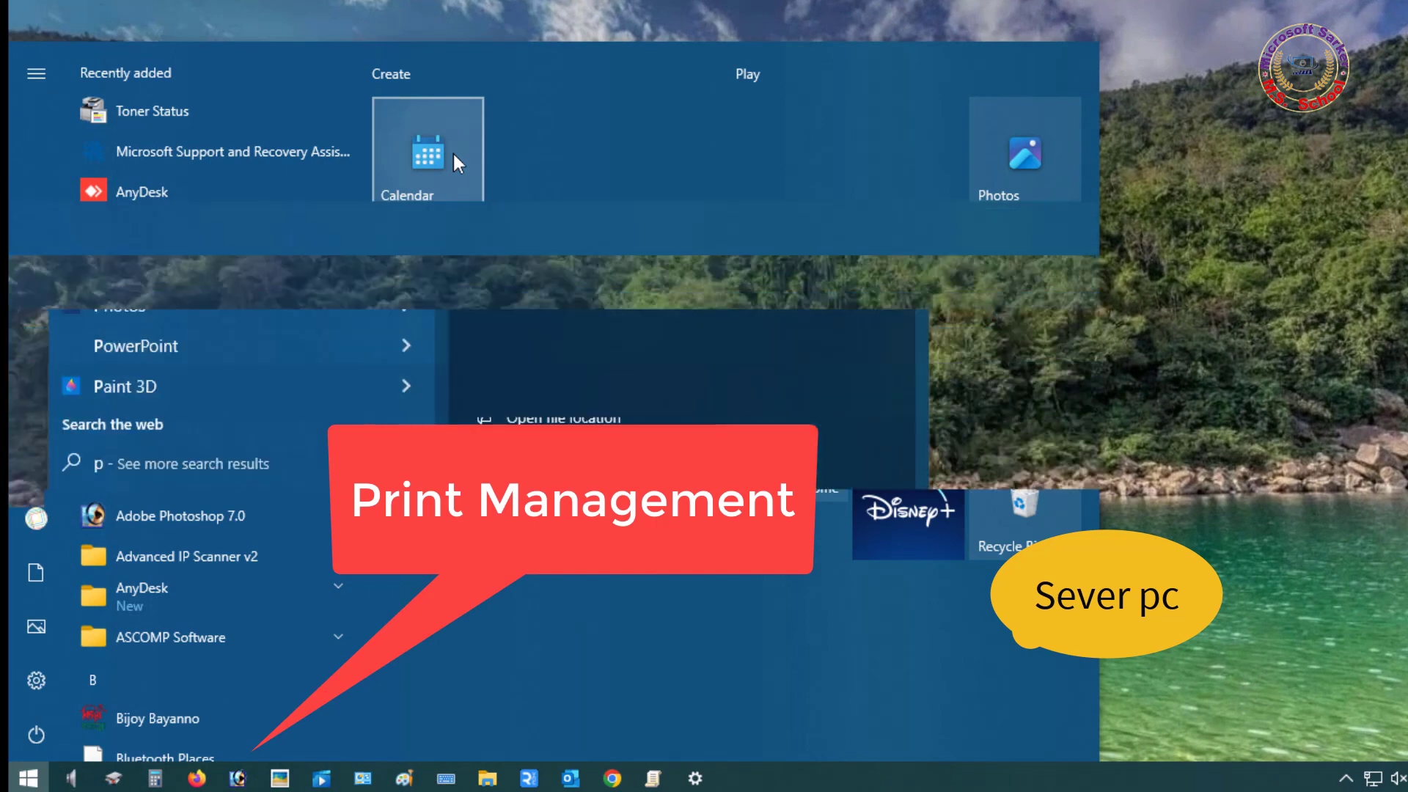
type("ri")
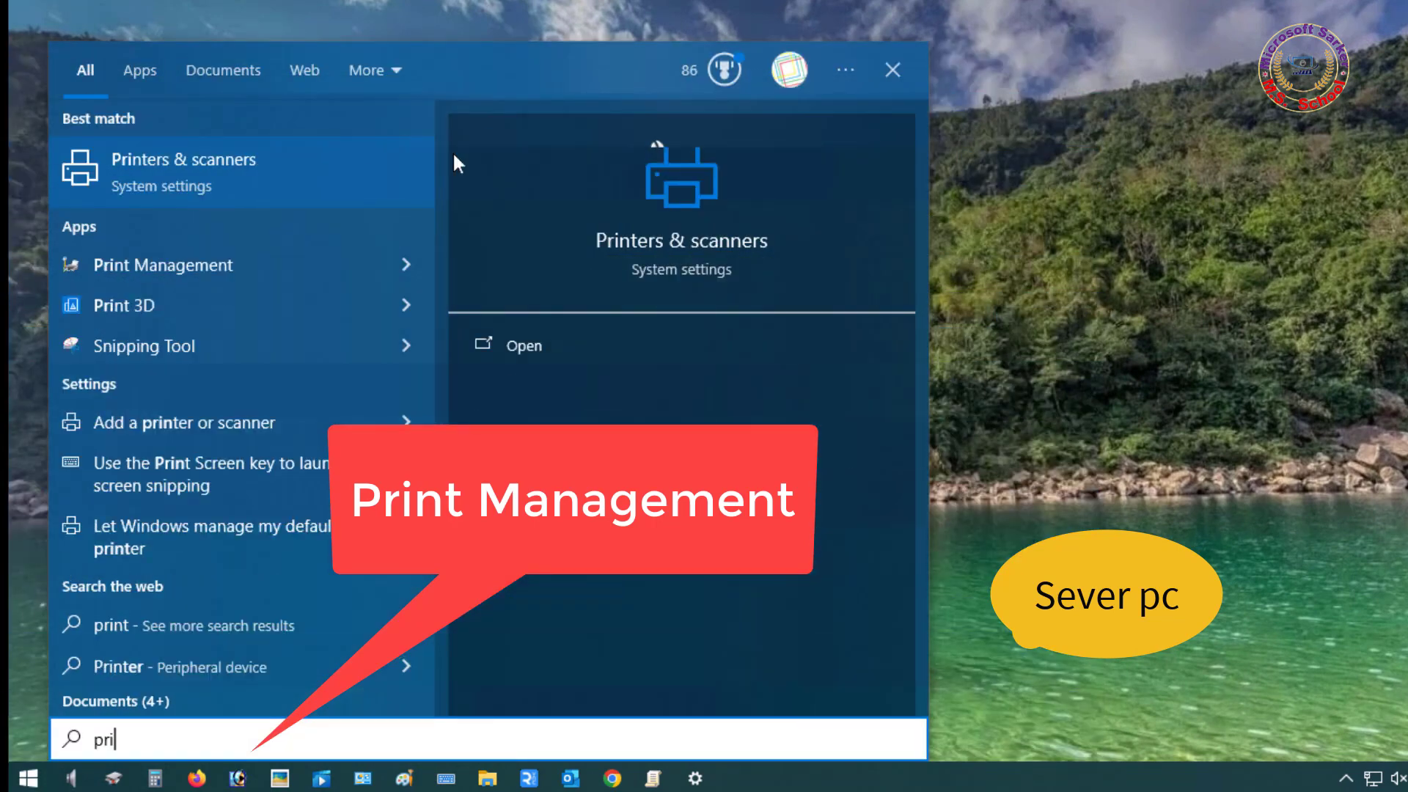
type("nt mang")
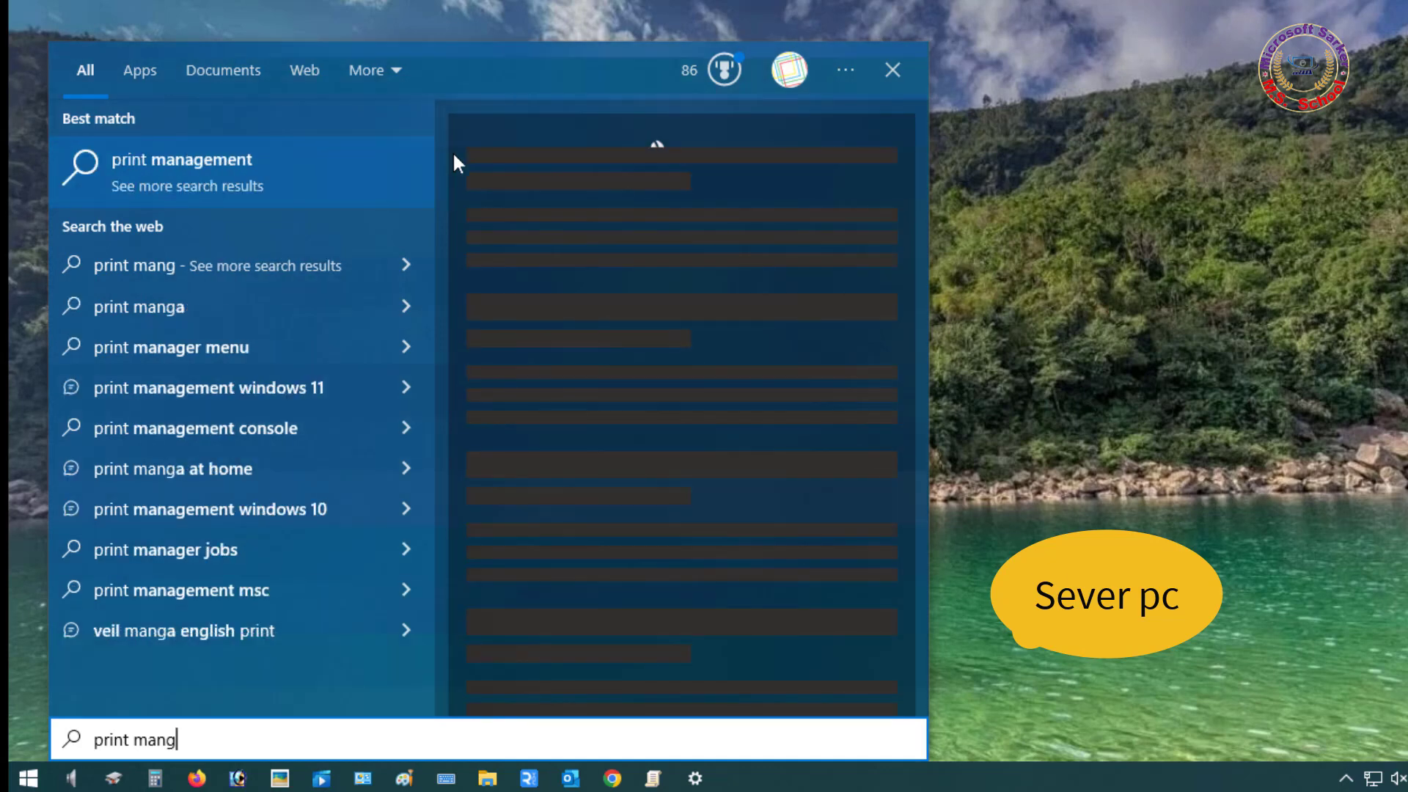
key("BackSpace")
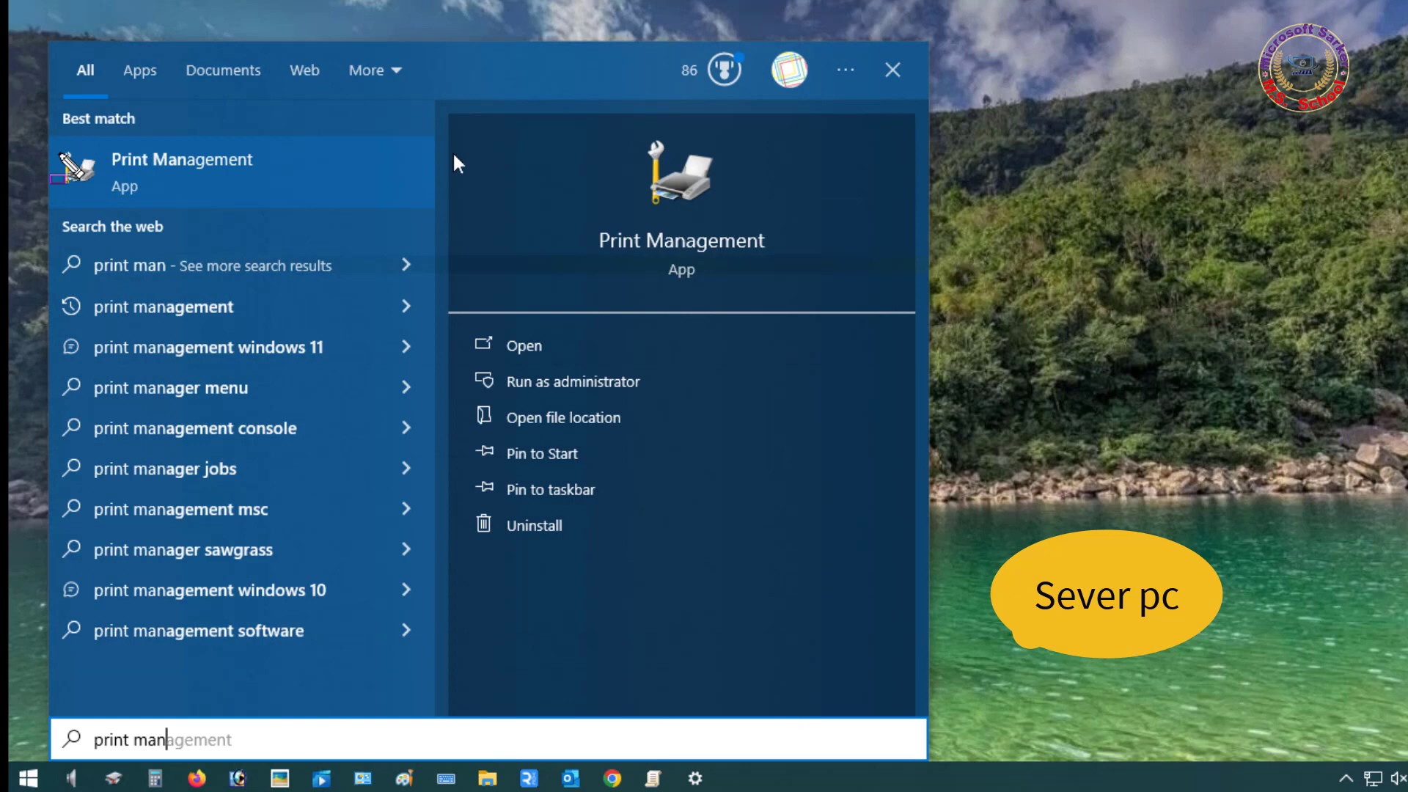
left_click_drag(42, 149, 329, 181)
key("Escape")
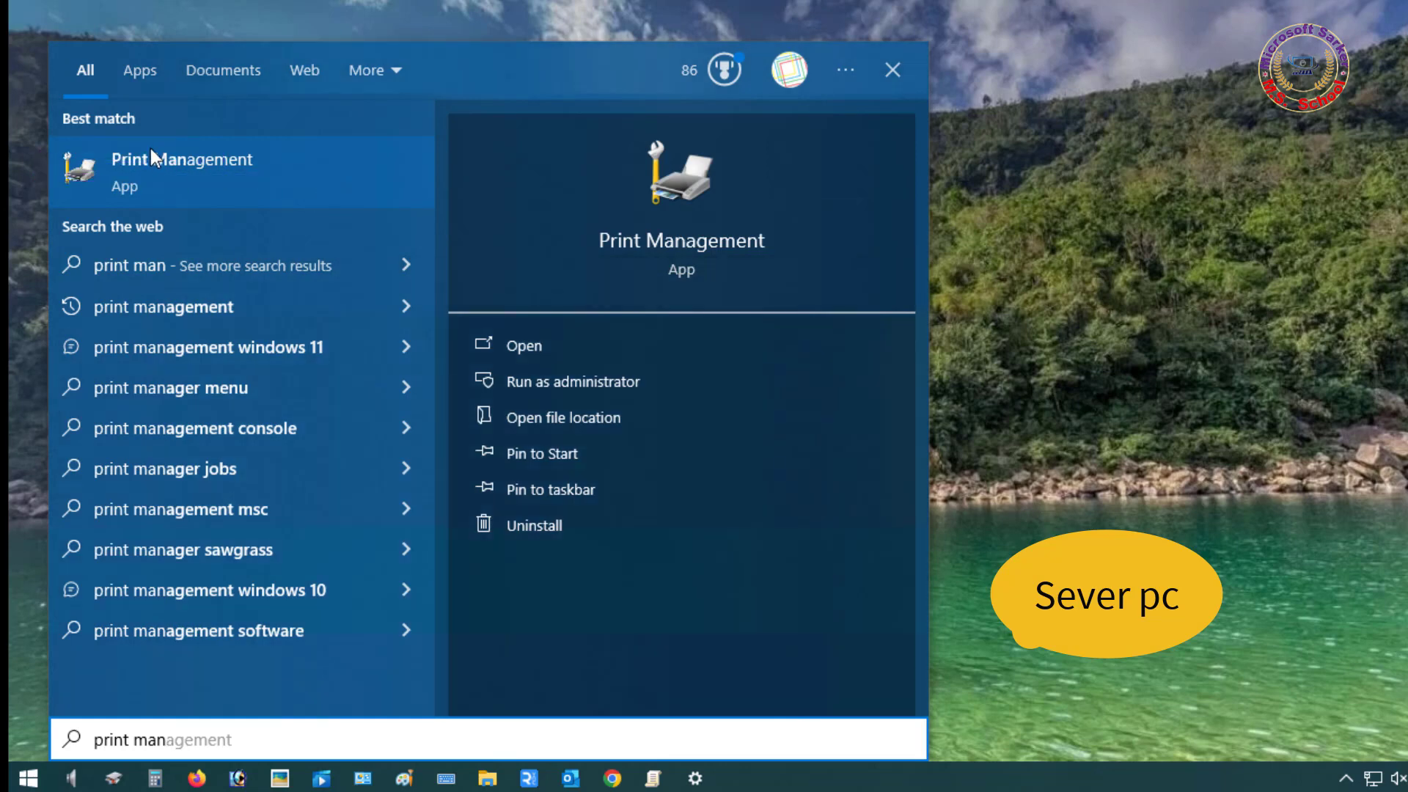
left_click(151, 152)
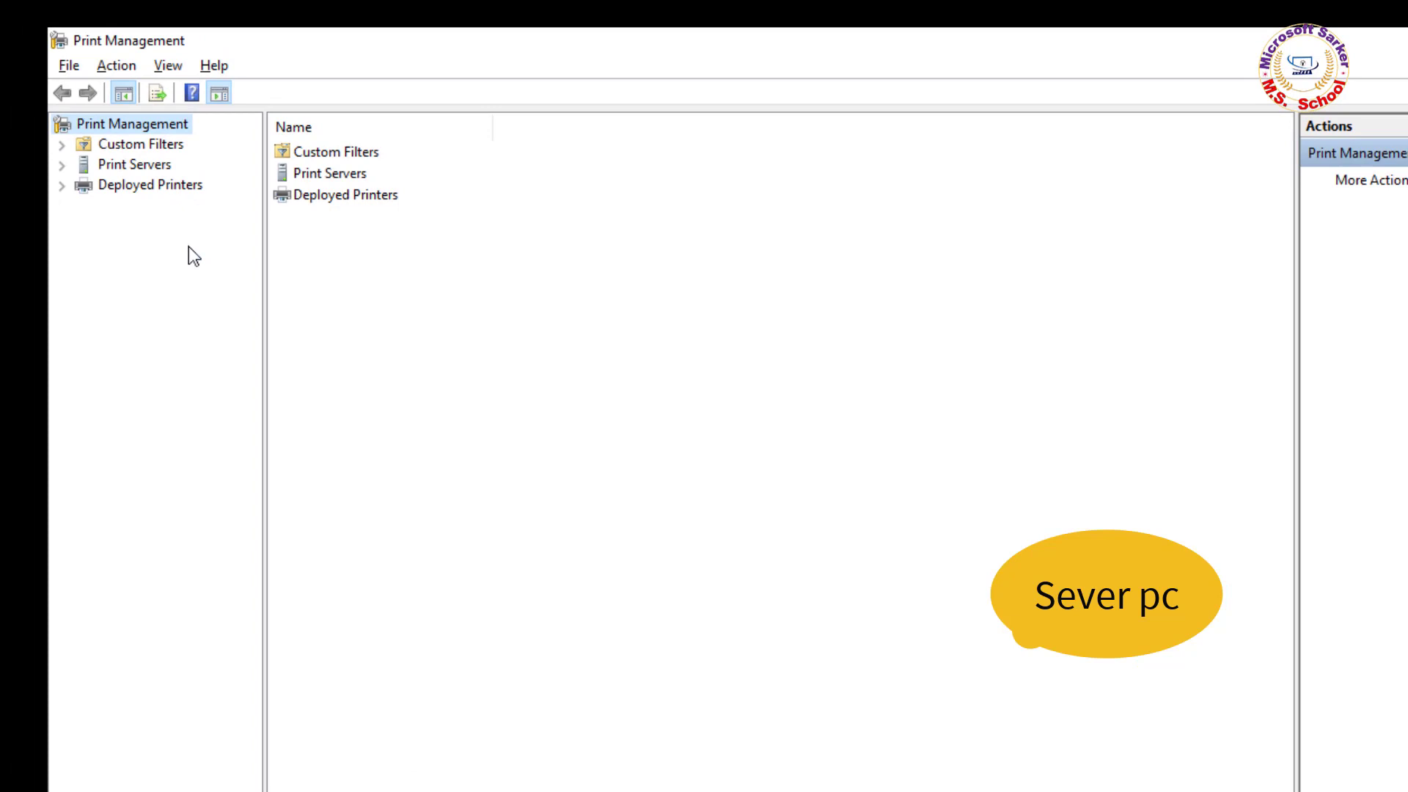
Step: Expand Print Servers and the Habib-IT server to list its printers, including the offline EPSON L800 Series
mouse_move(44, 154)
left_mouse_down()
mouse_move(196, 165)
mouse_move(197, 180)
left_mouse_up()
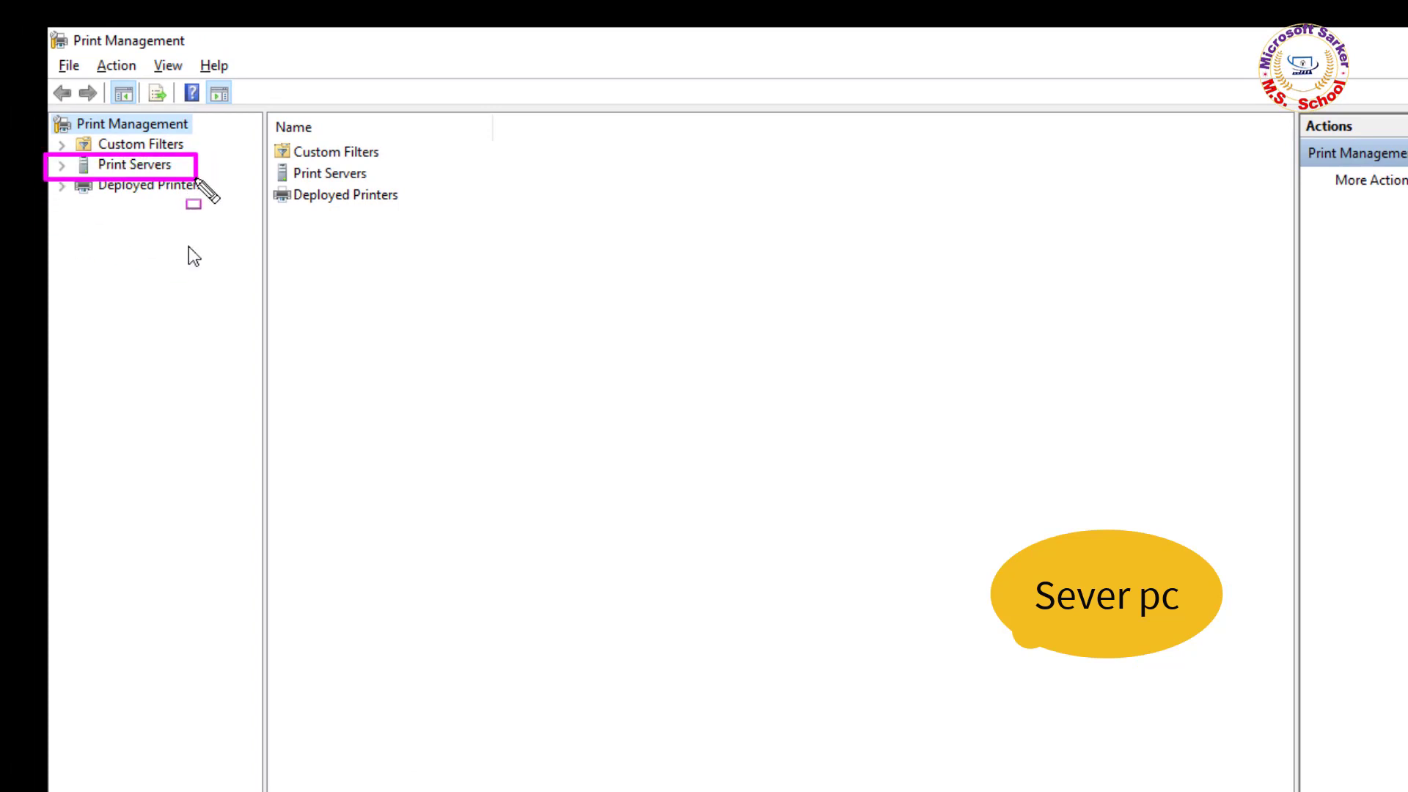
left_click(63, 165)
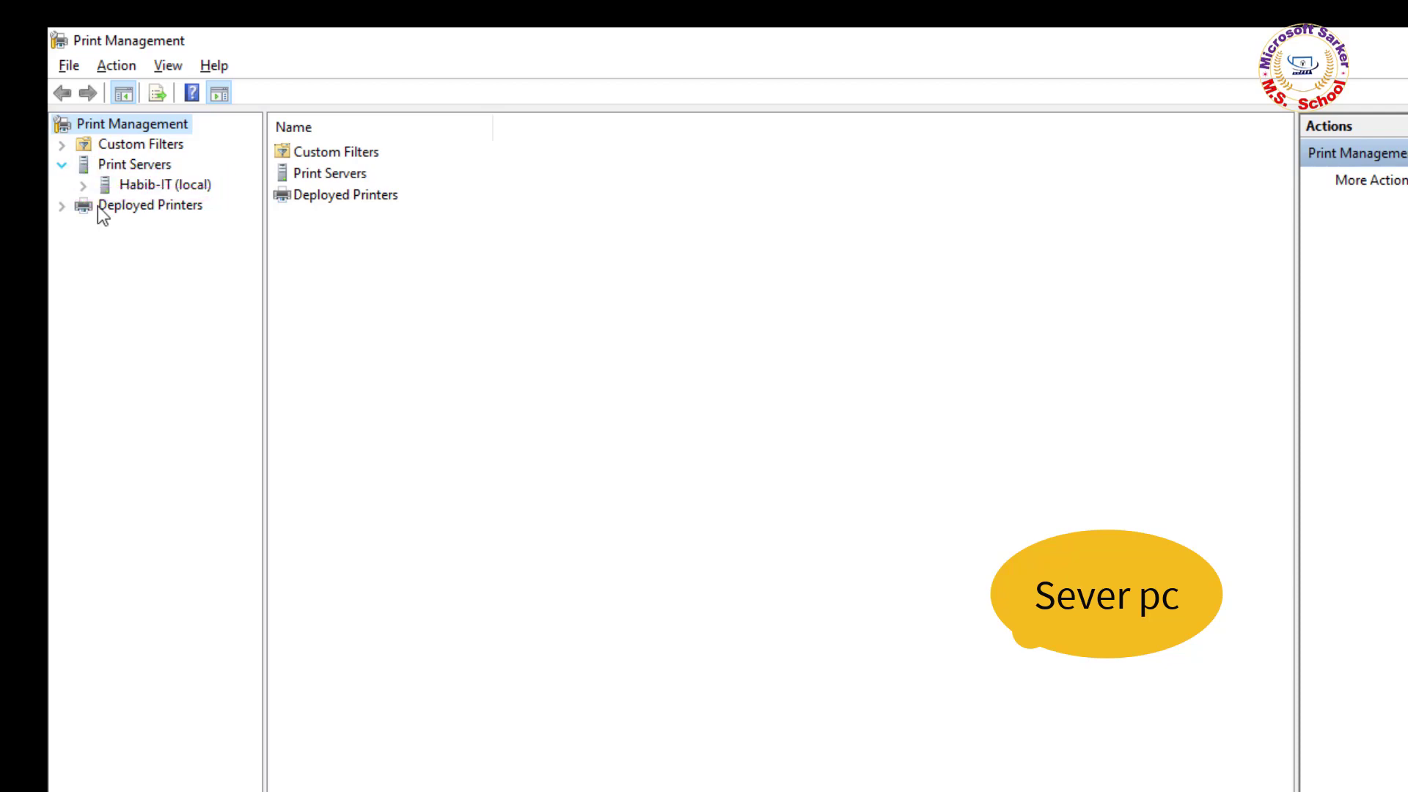
left_click(82, 185)
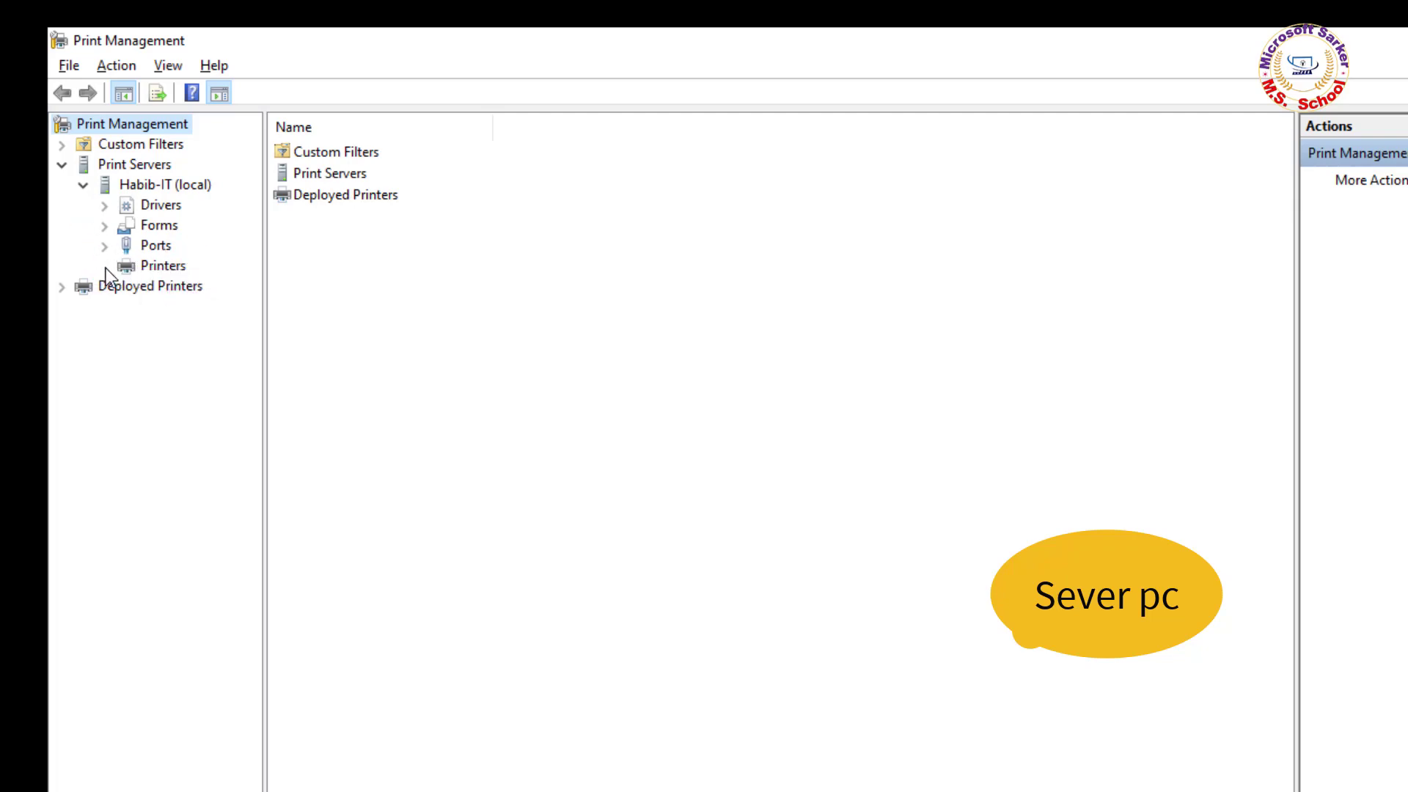
left_click(160, 265)
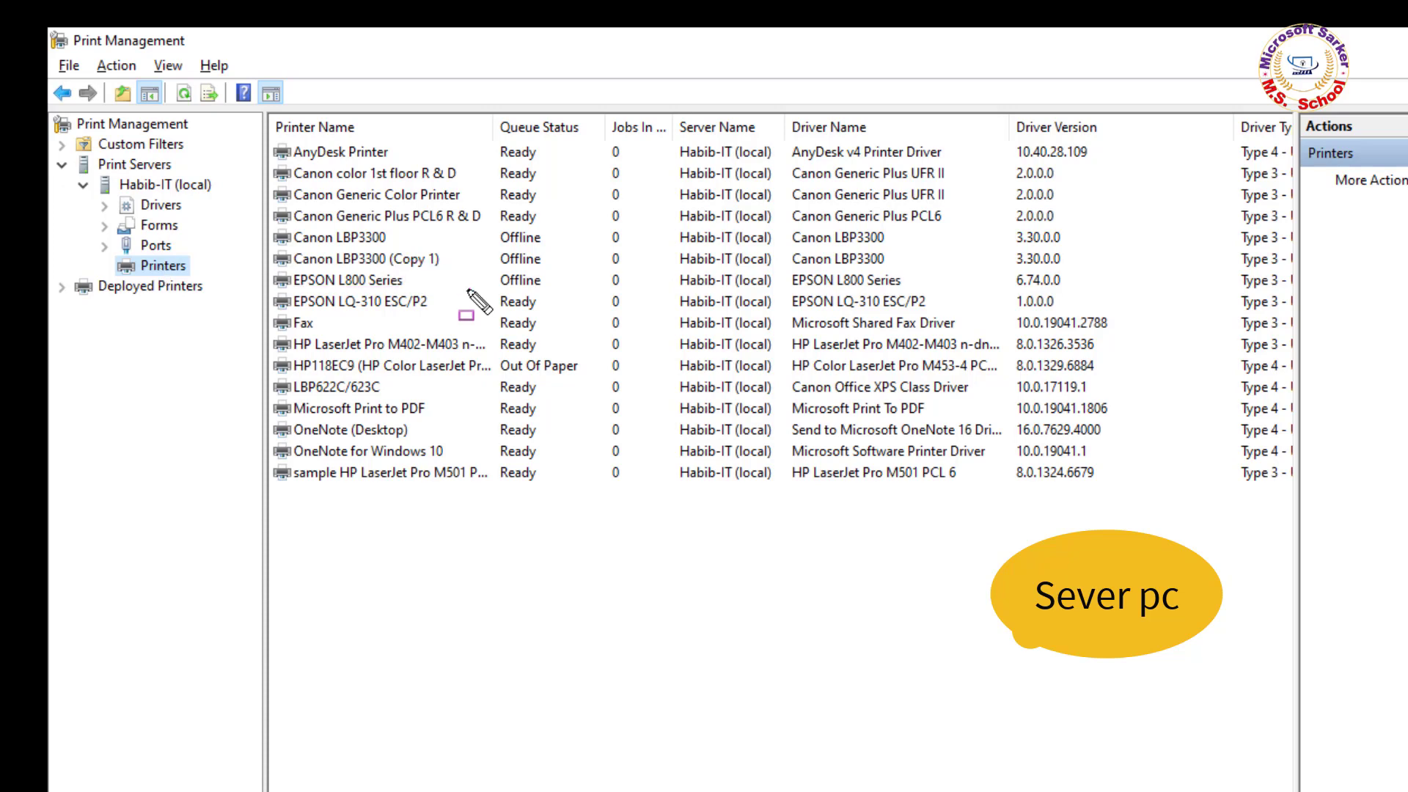
Step: Uncheck 'Render print jobs on client computers' on EPSON L800 Series' Sharing tab, then apply and close
right_click(339, 285)
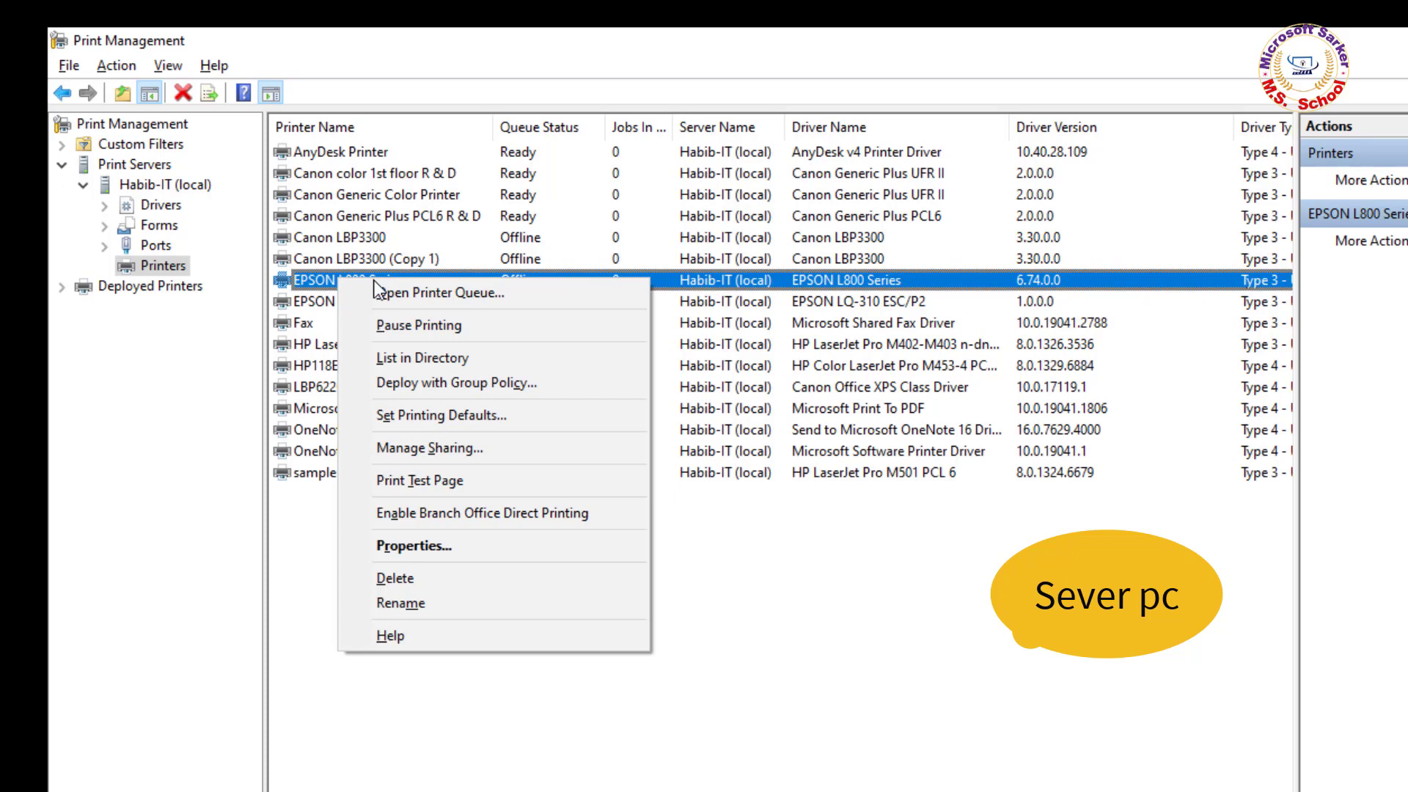
left_click(431, 542)
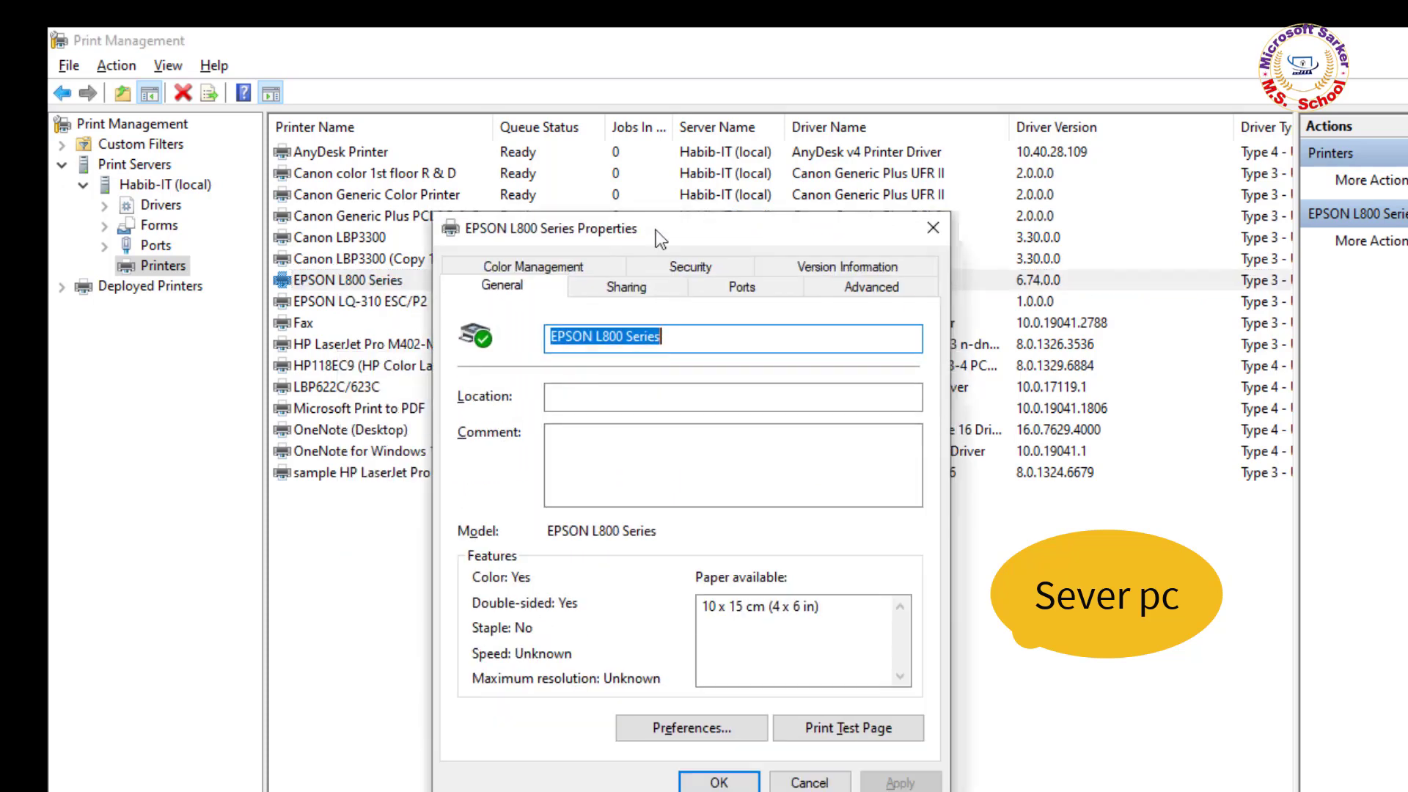
left_click_drag(655, 230, 654, 218)
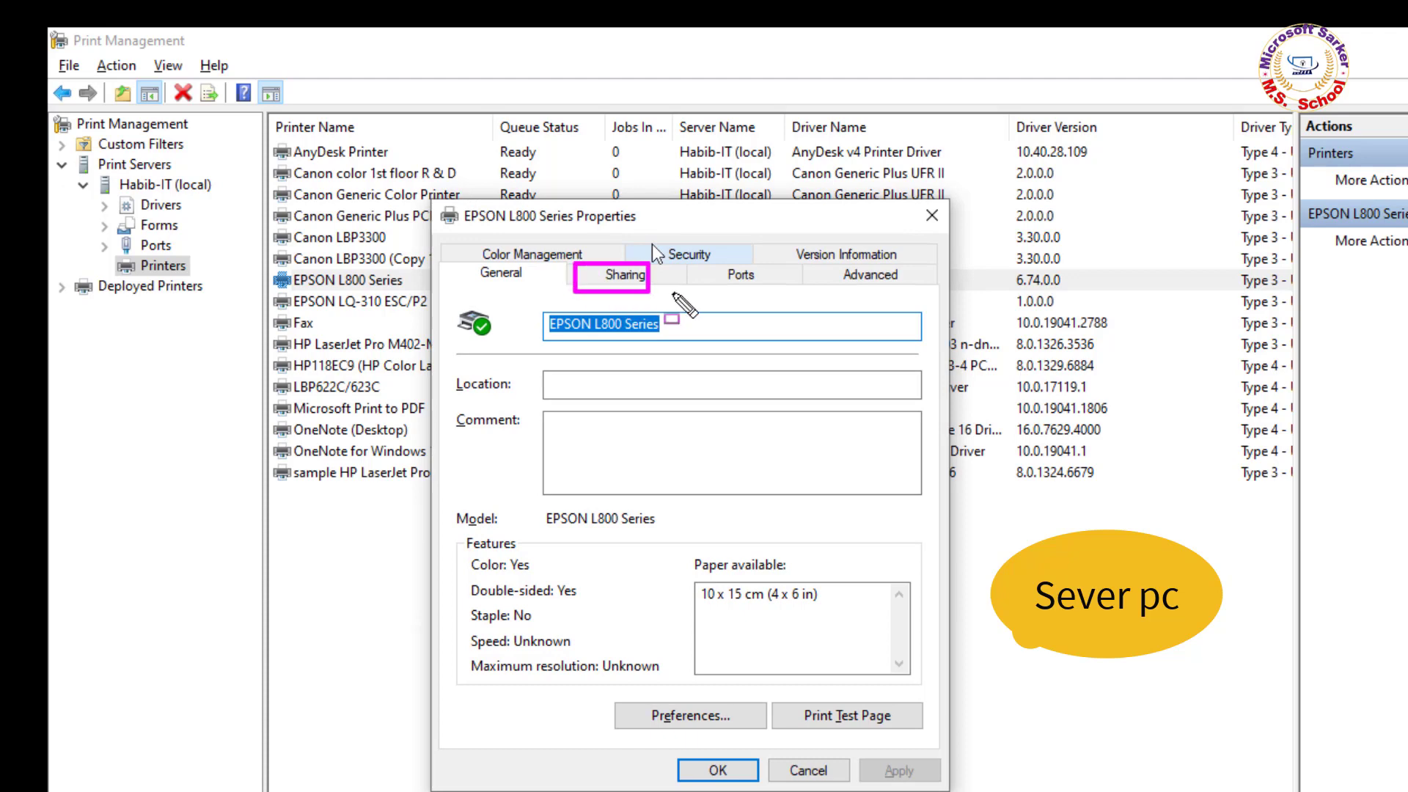
key("Escape")
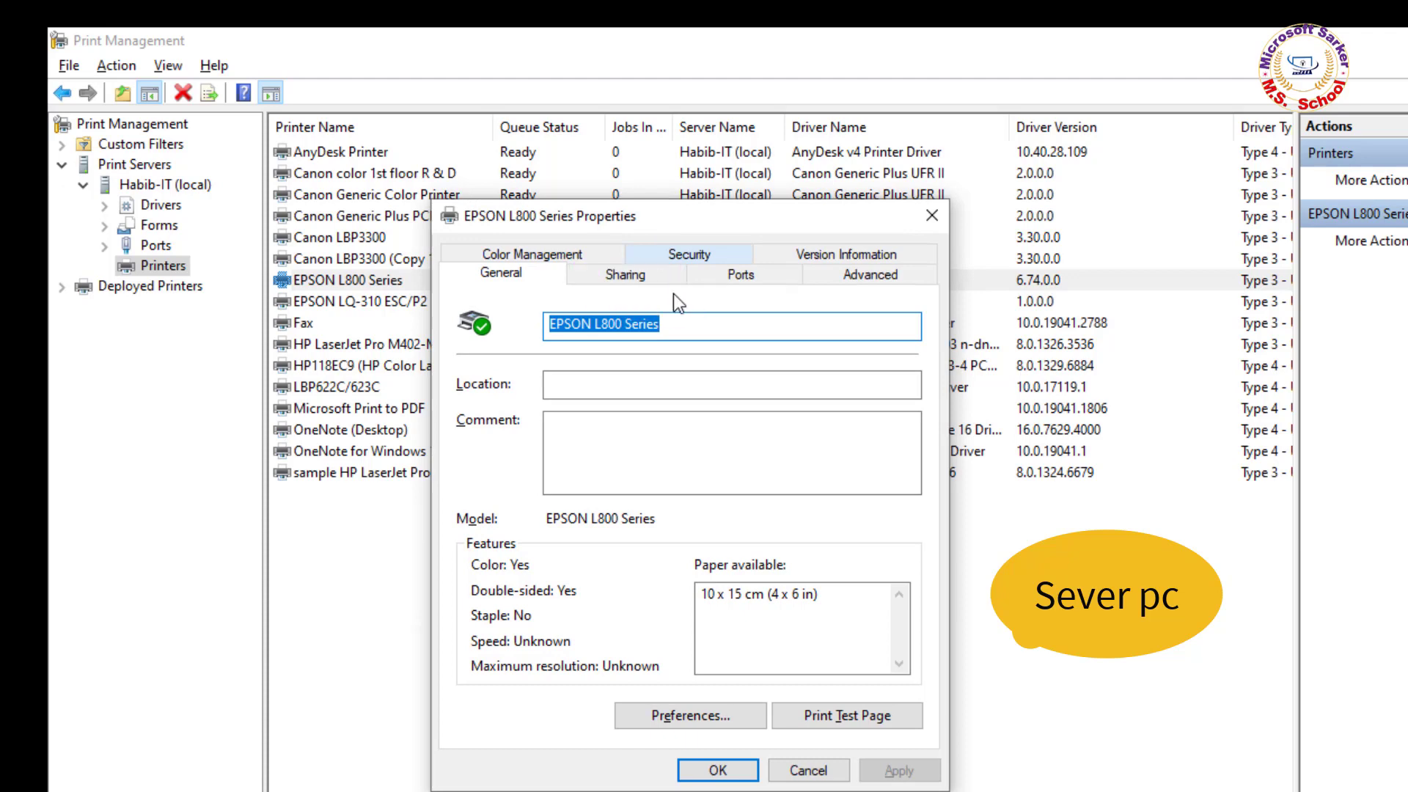
left_click(633, 277)
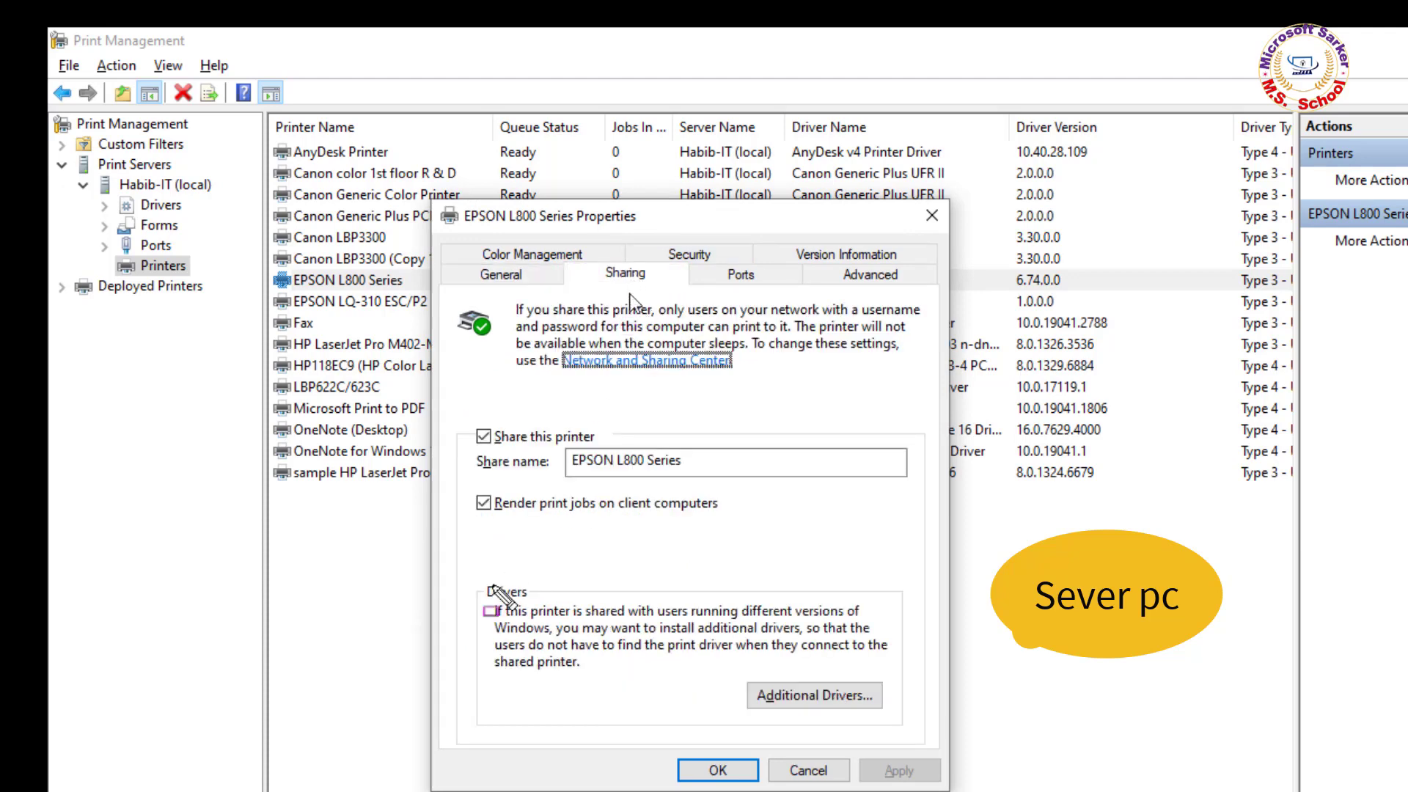
left_click_drag(466, 484, 748, 530)
key("Escape")
left_click(483, 503)
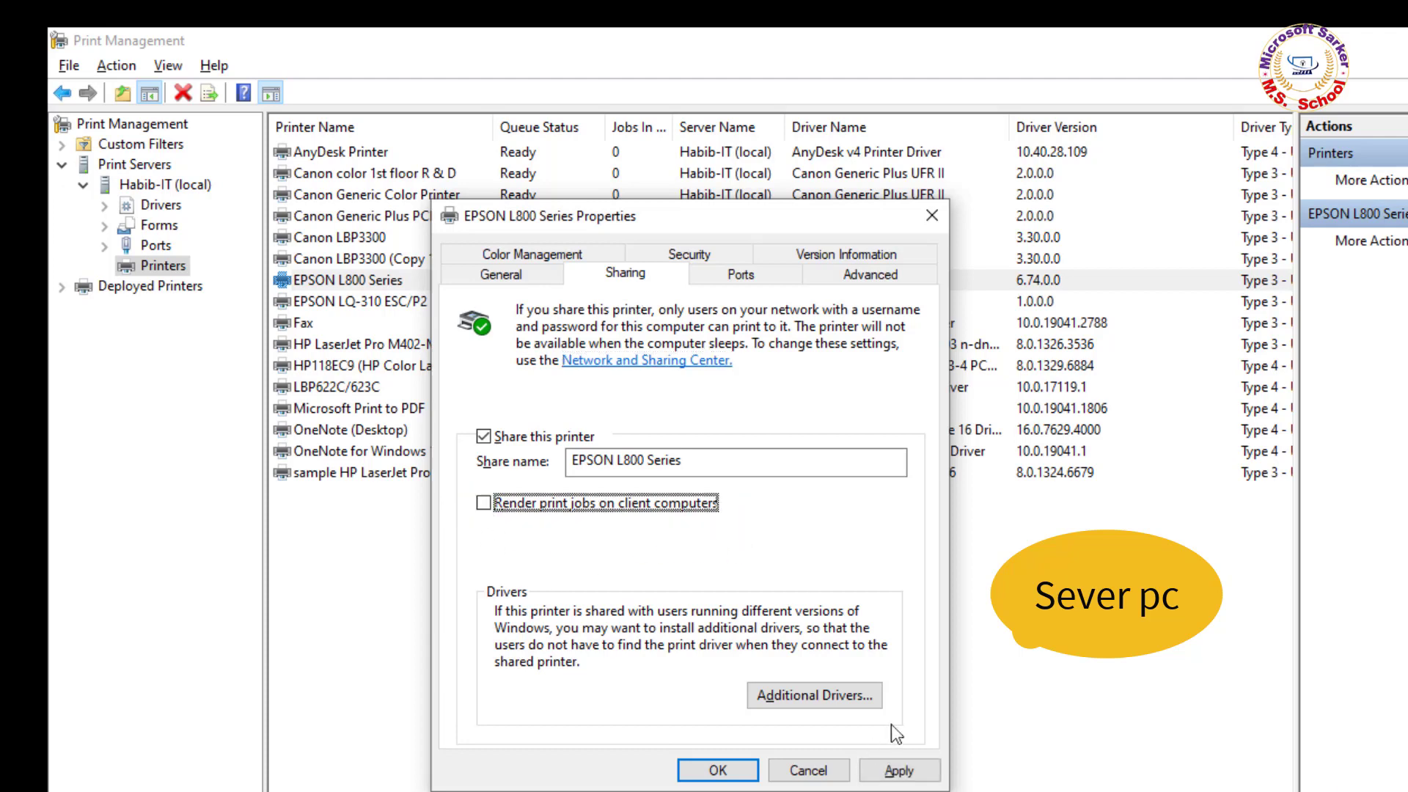
left_click(900, 771)
left_click(717, 770)
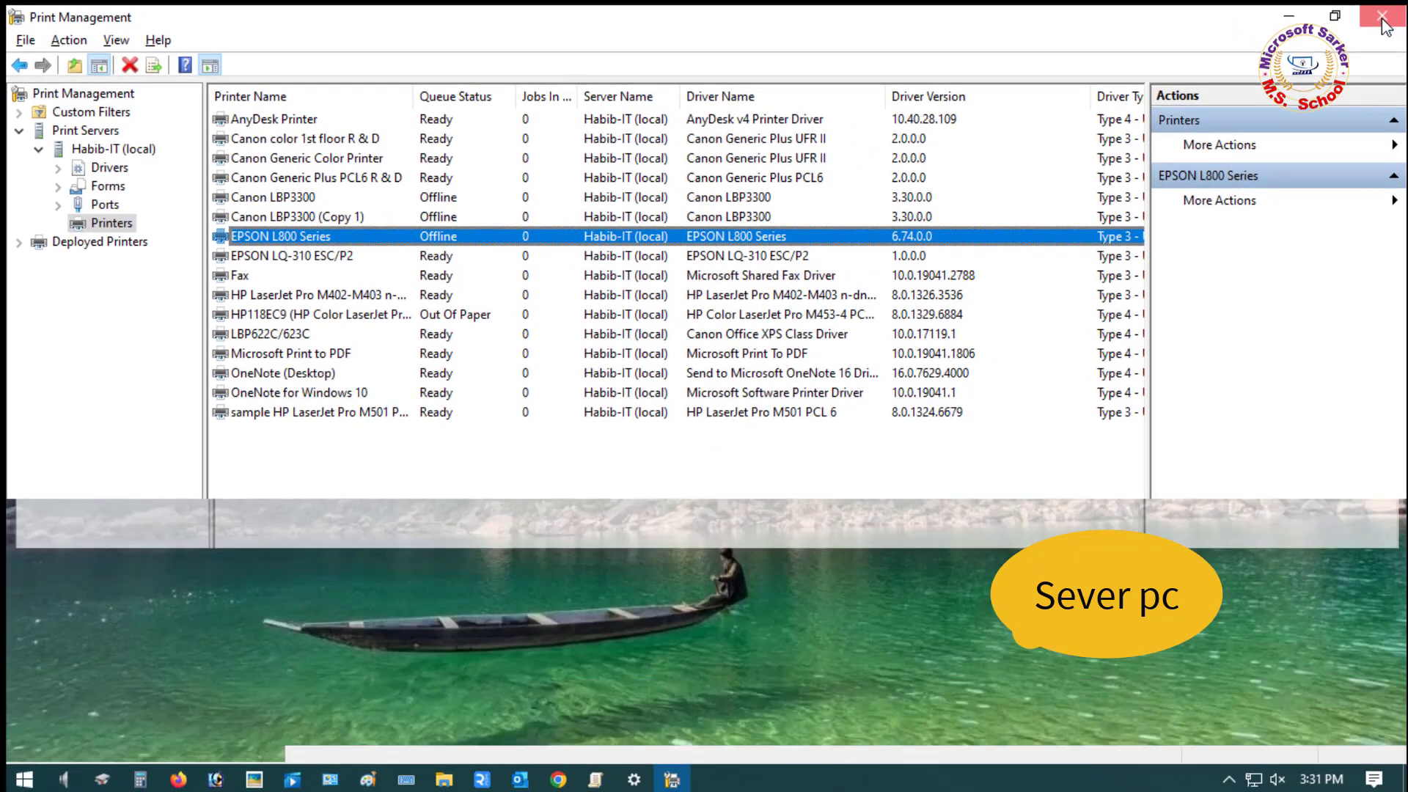
Step: Close Print Management and launch Device Manager from a 'devi' search
left_click(1383, 21)
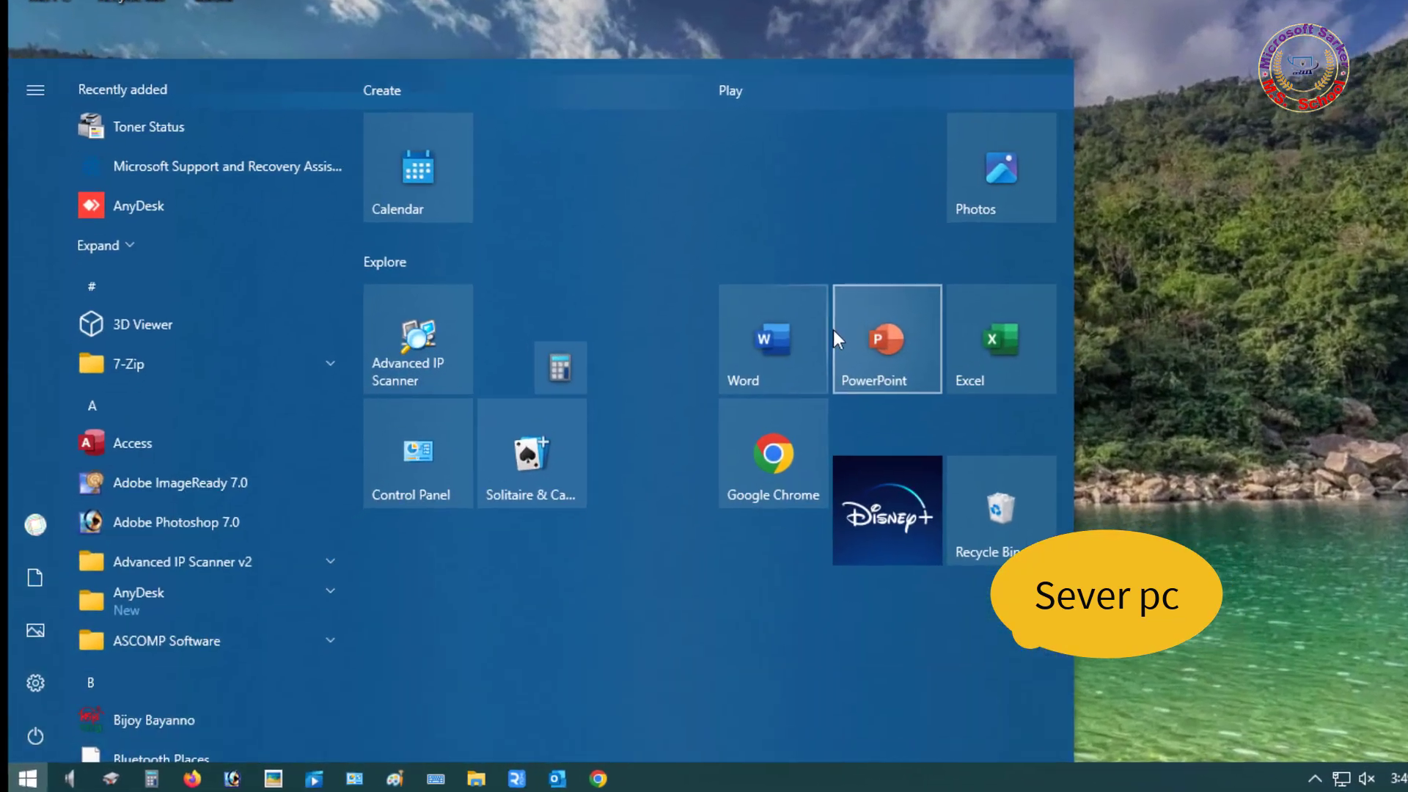
type("de")
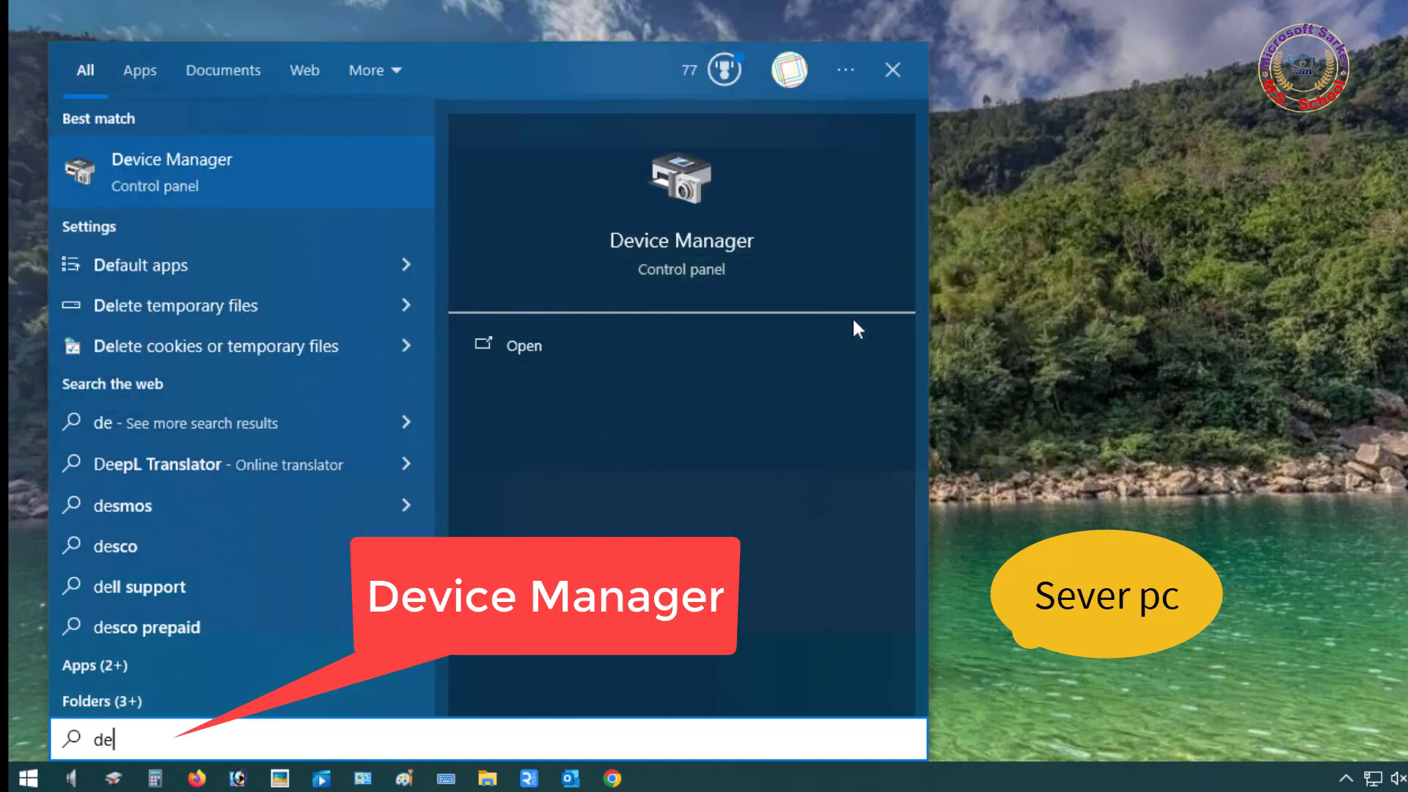
type("vi")
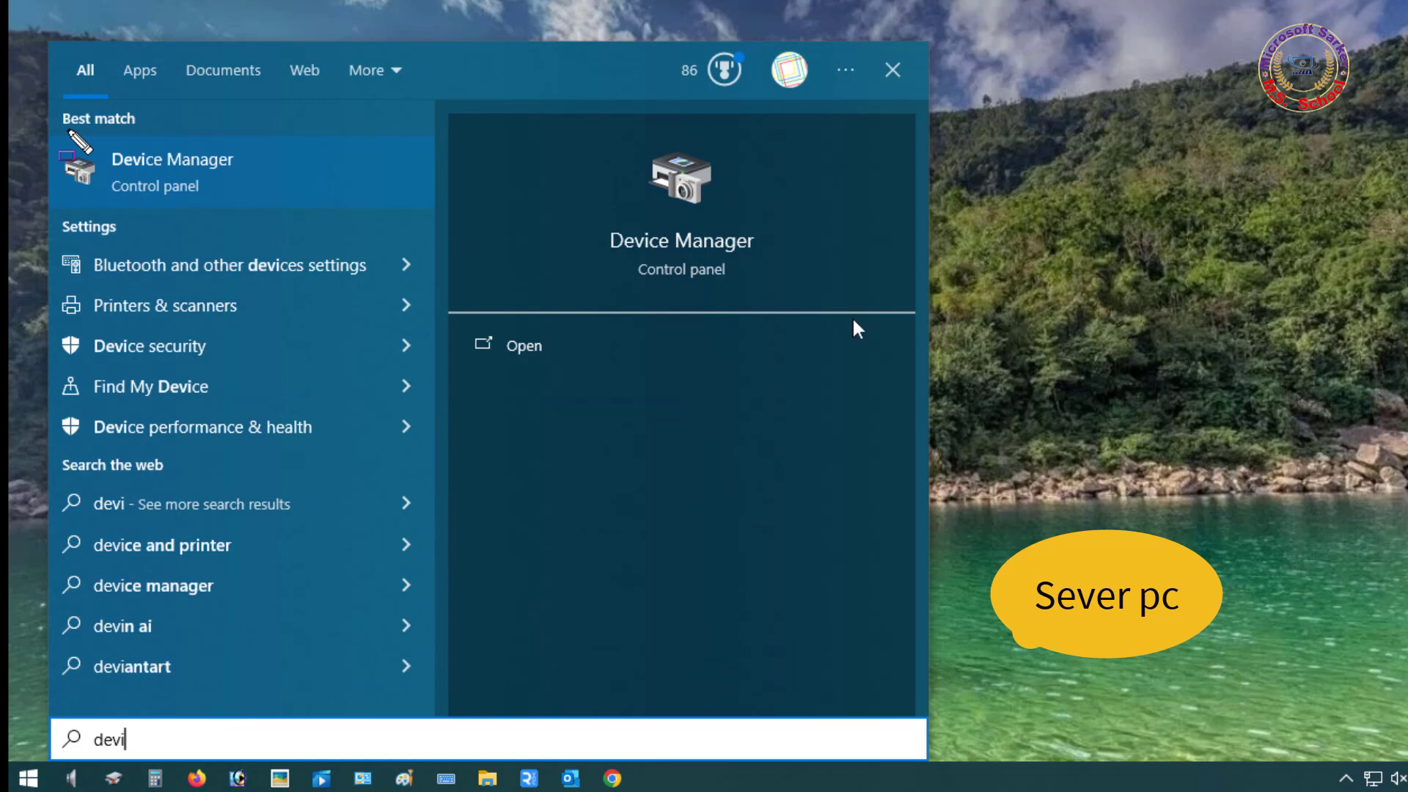
left_click(177, 180)
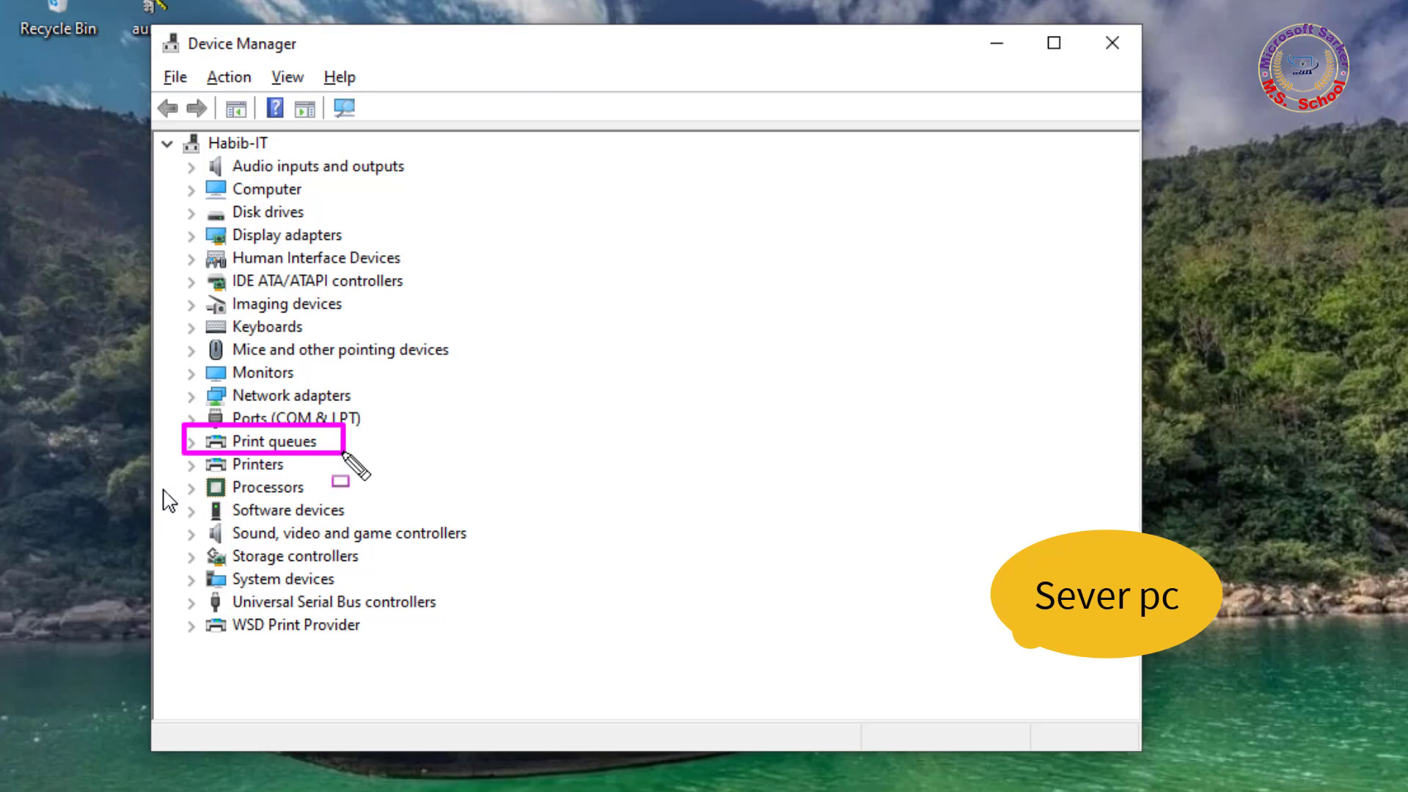
Step: Run Update driver on the EPSON L800 Series print queue under Print queues
left_click(191, 443)
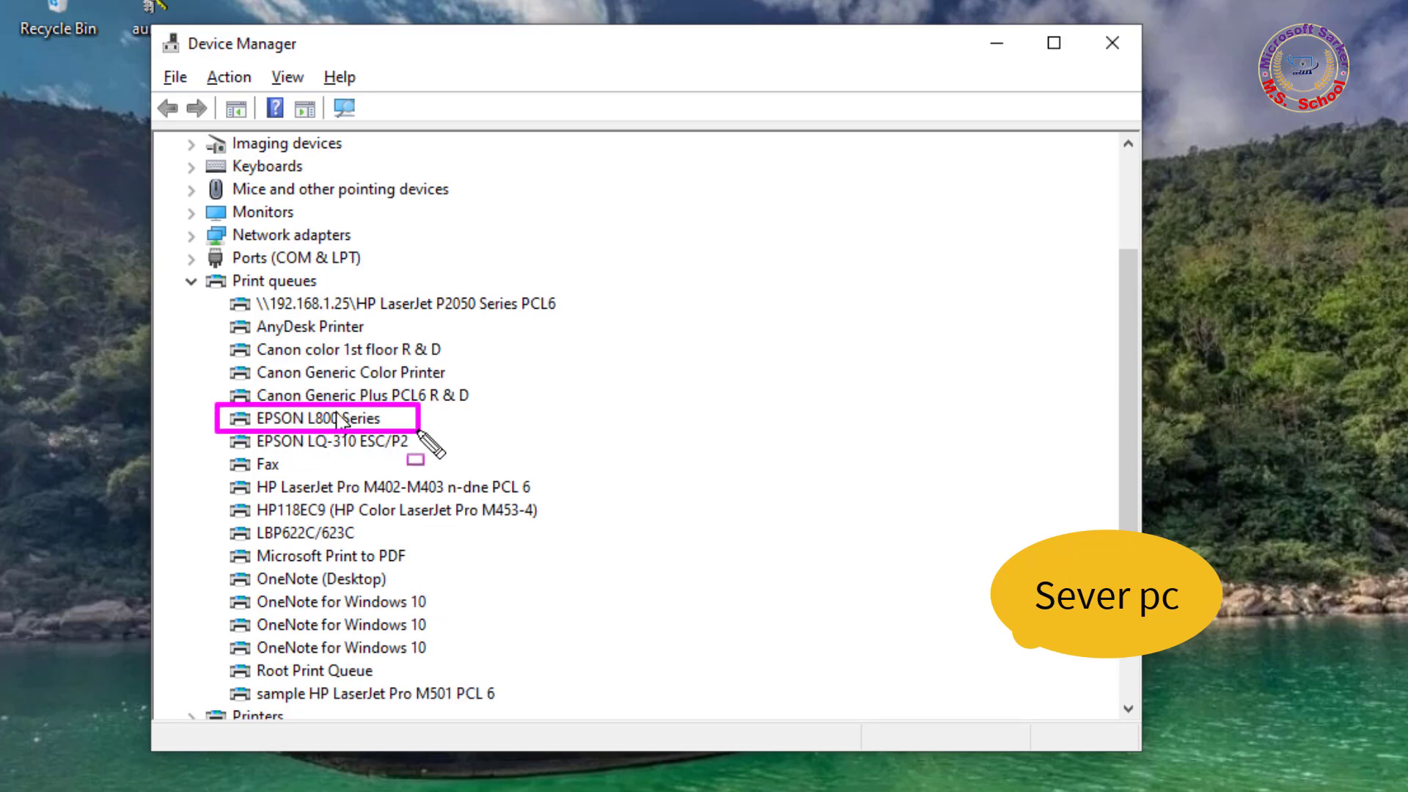
right_click(346, 423)
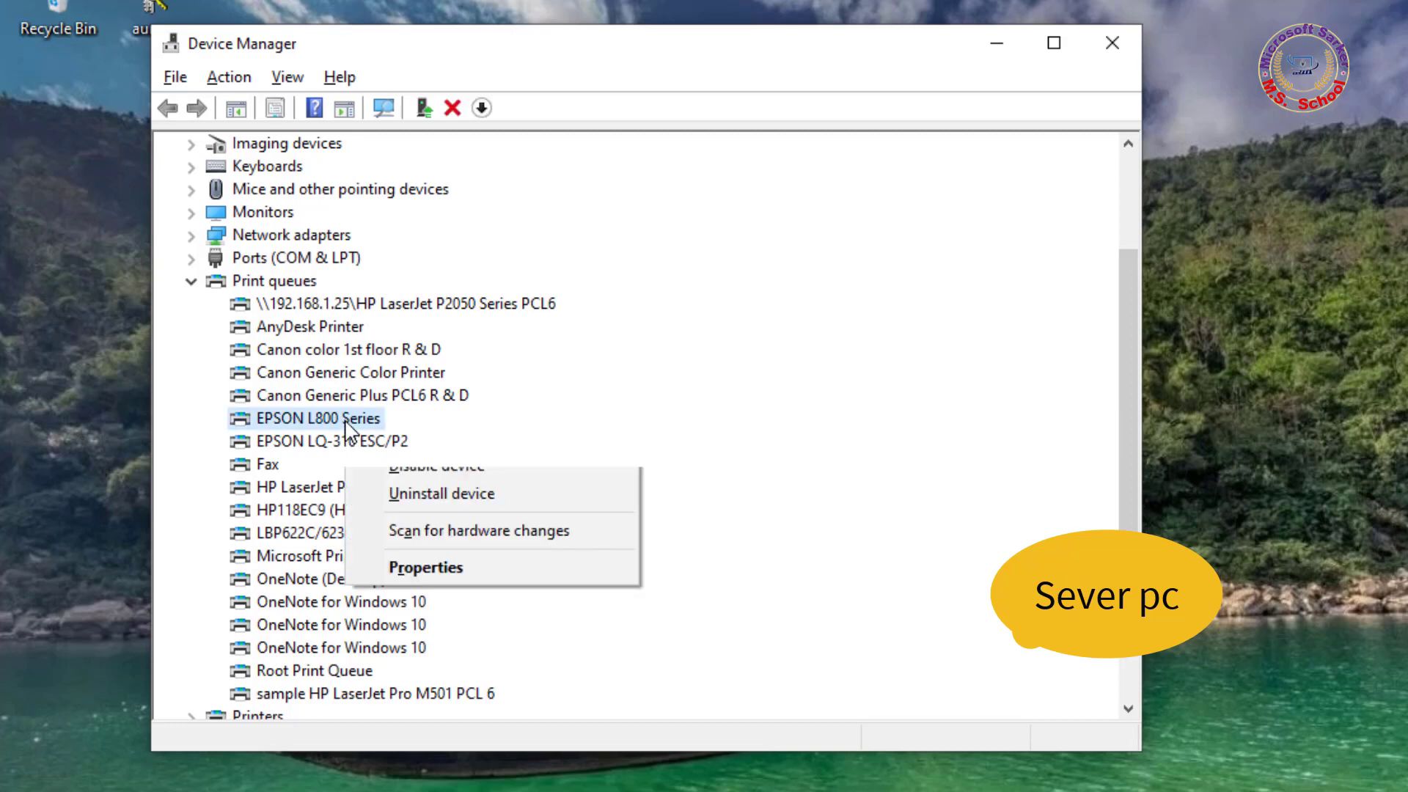
left_click(428, 446)
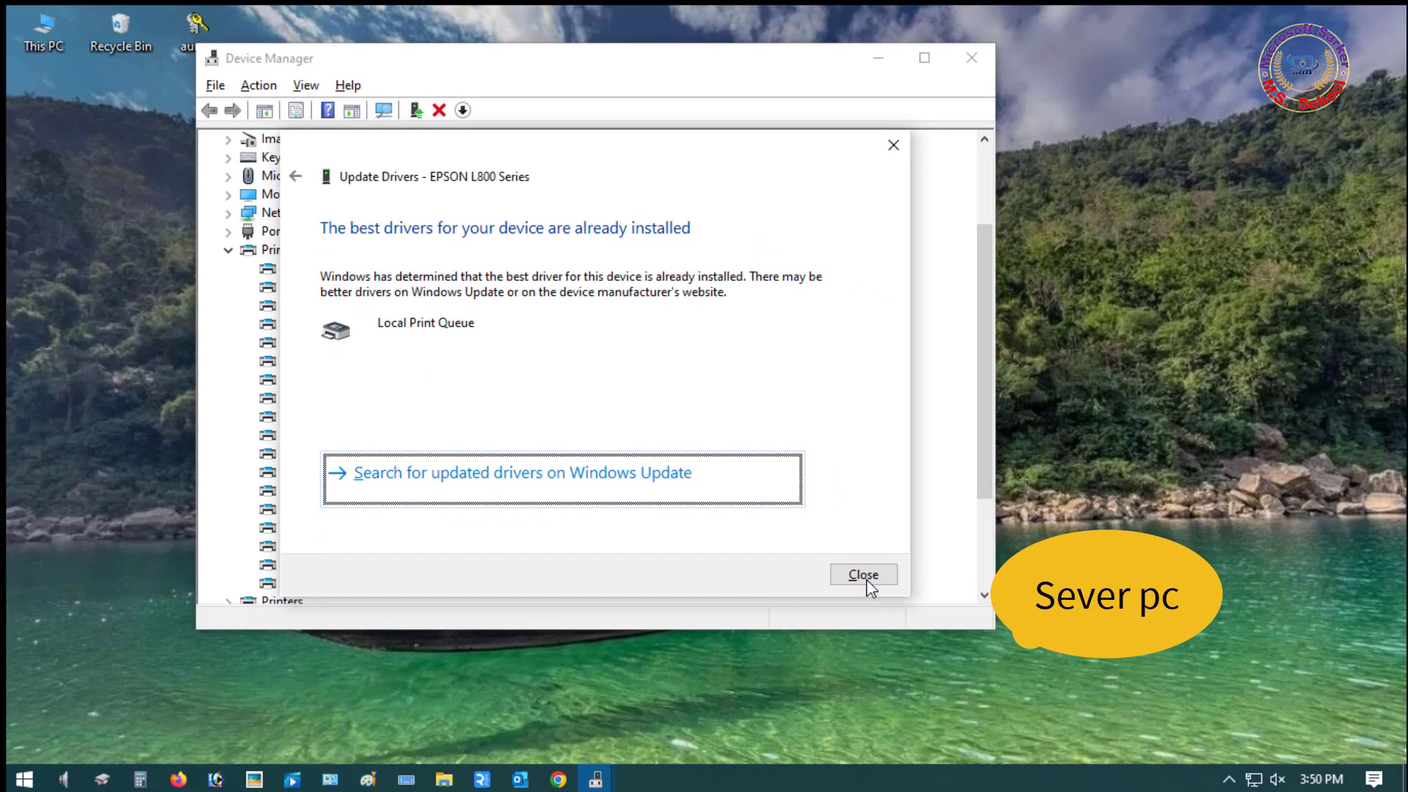
Step: Dismiss the driver result, close Device Manager, and open Control Panel's Devices and Printers via a 'con' search
left_click(978, 682)
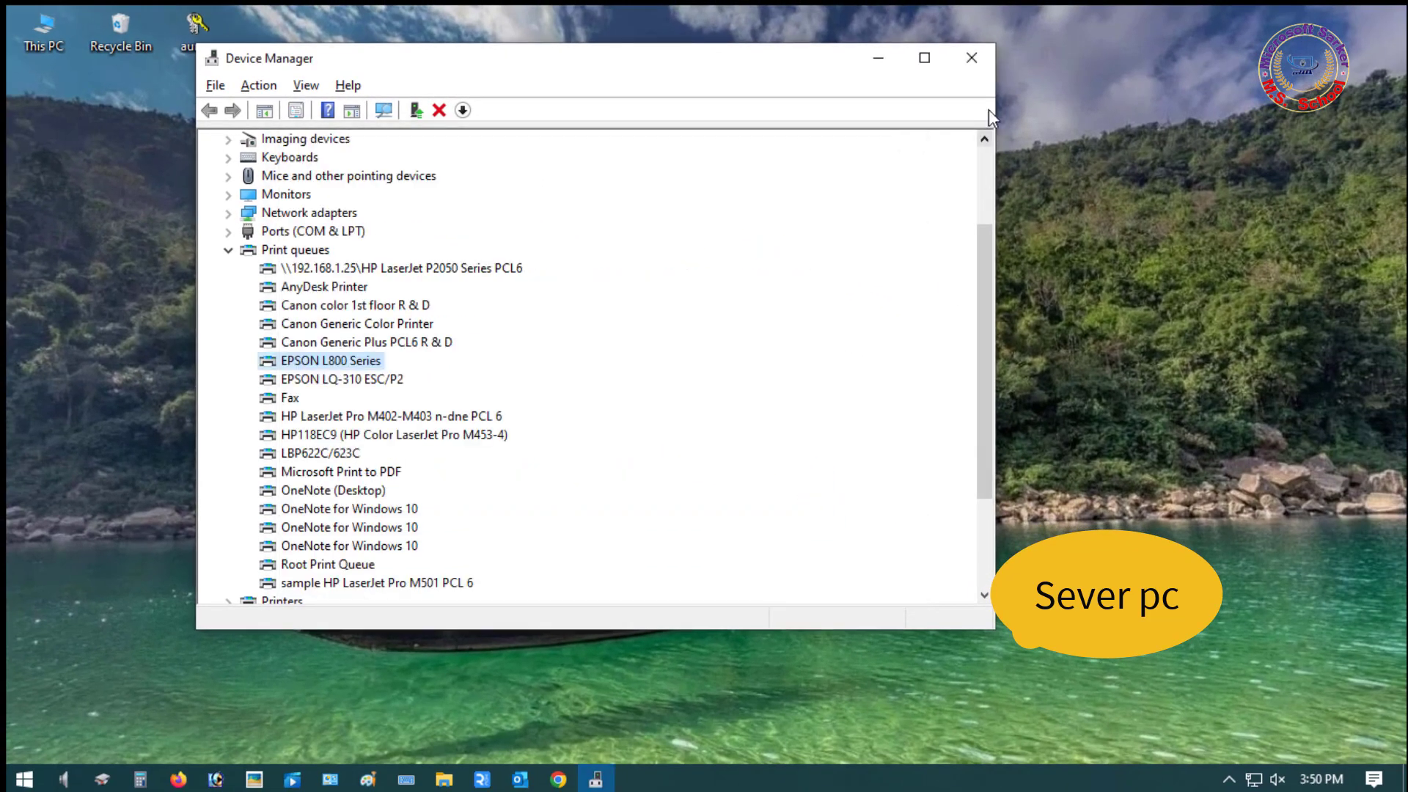
left_click(971, 57)
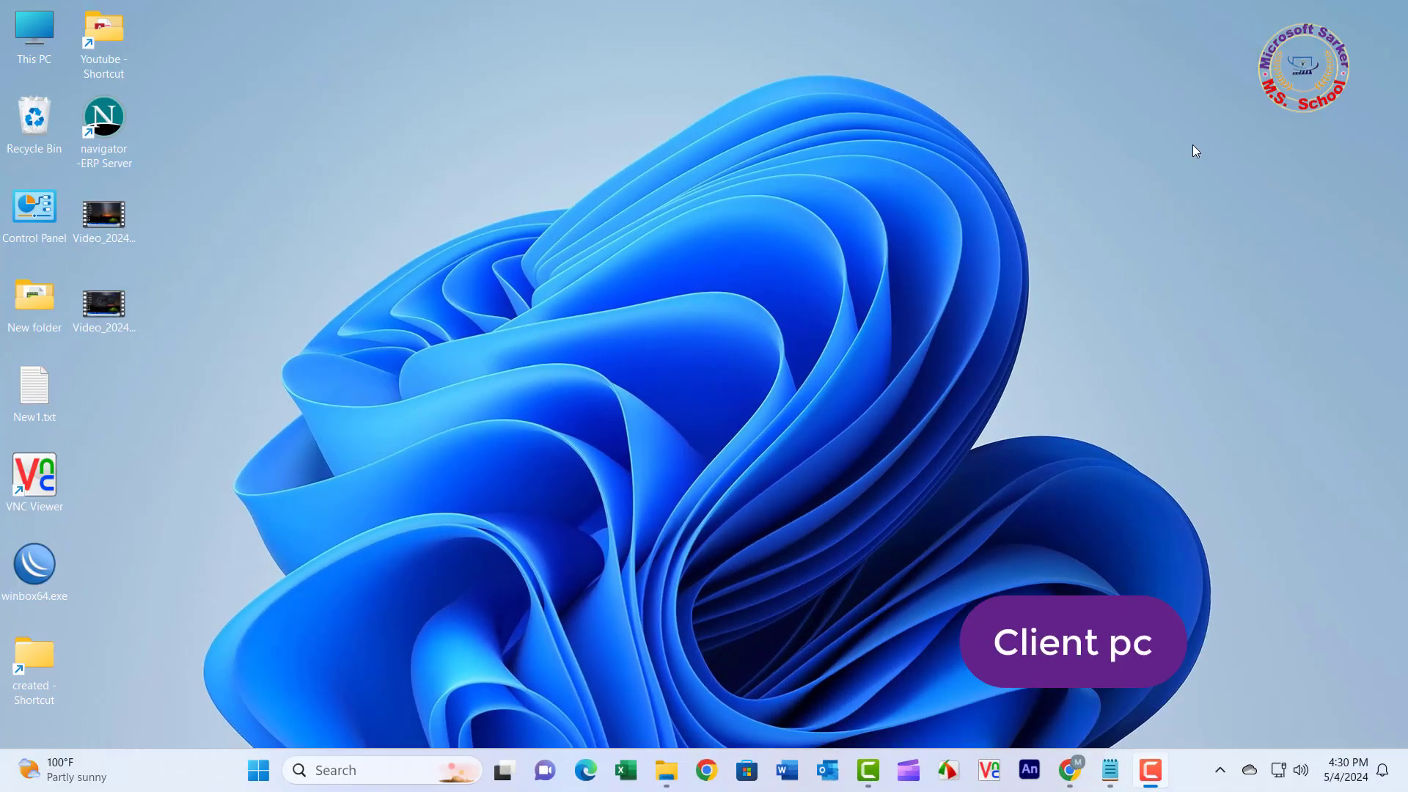
left_click(381, 768)
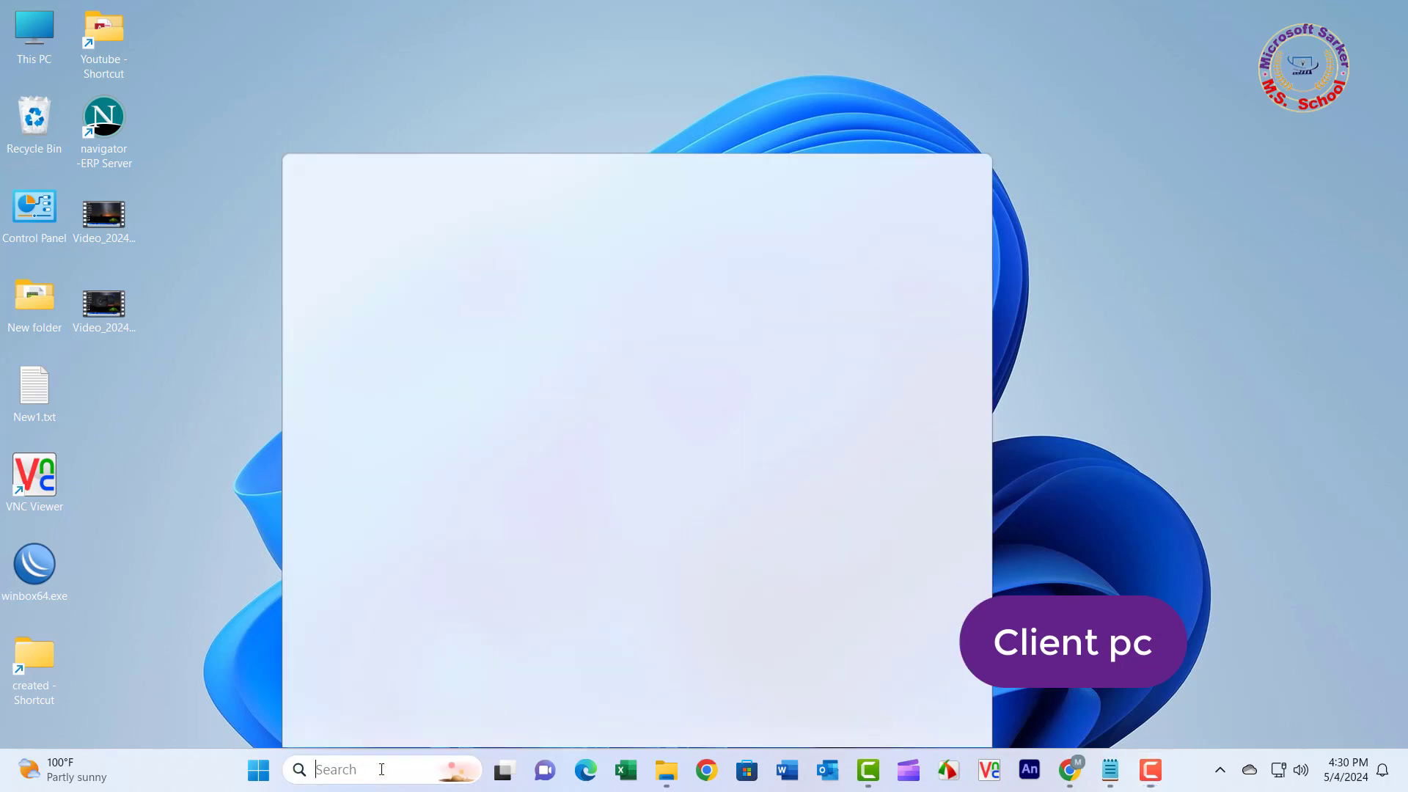
type("con")
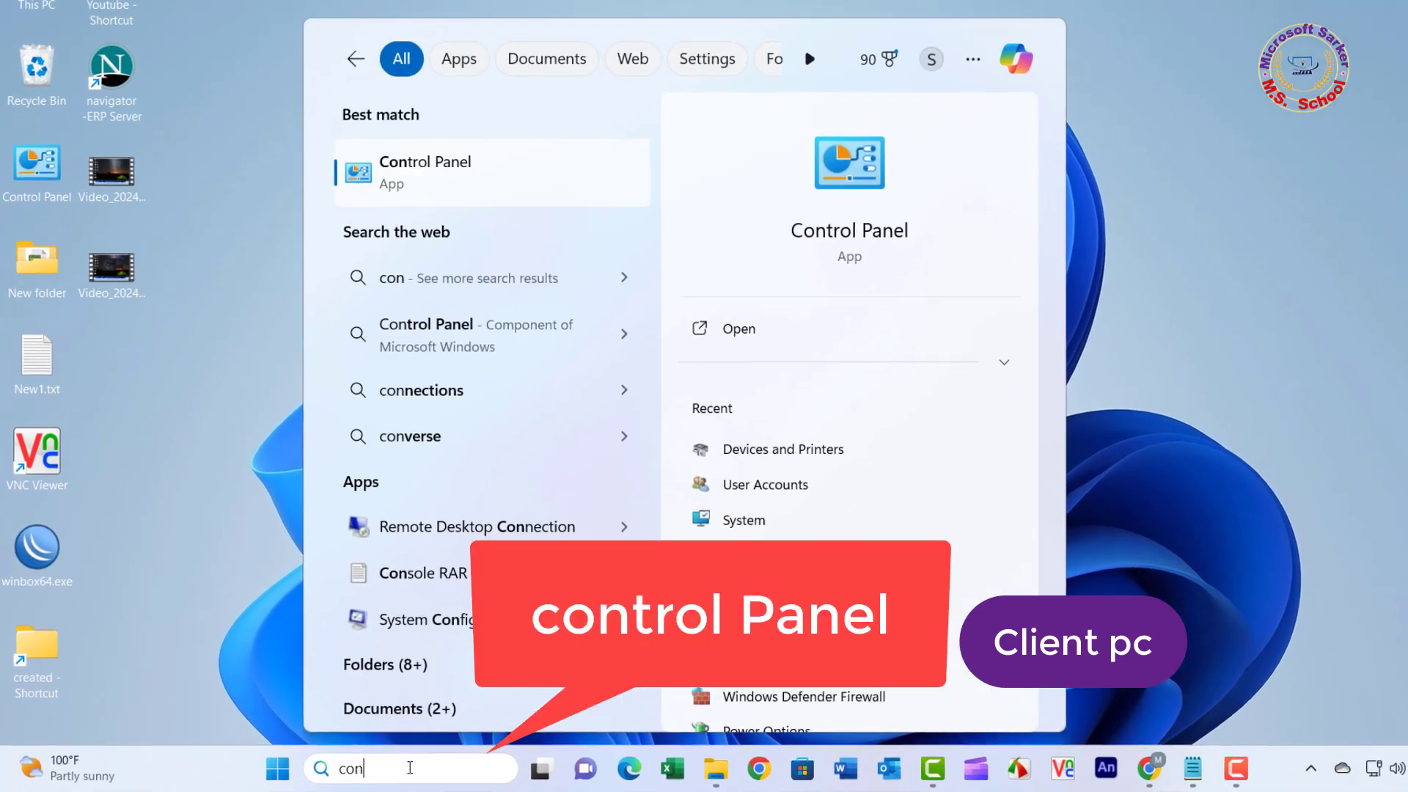
mouse_move(314, 144)
left_mouse_down()
mouse_move(583, 219)
mouse_move(594, 196)
left_mouse_up()
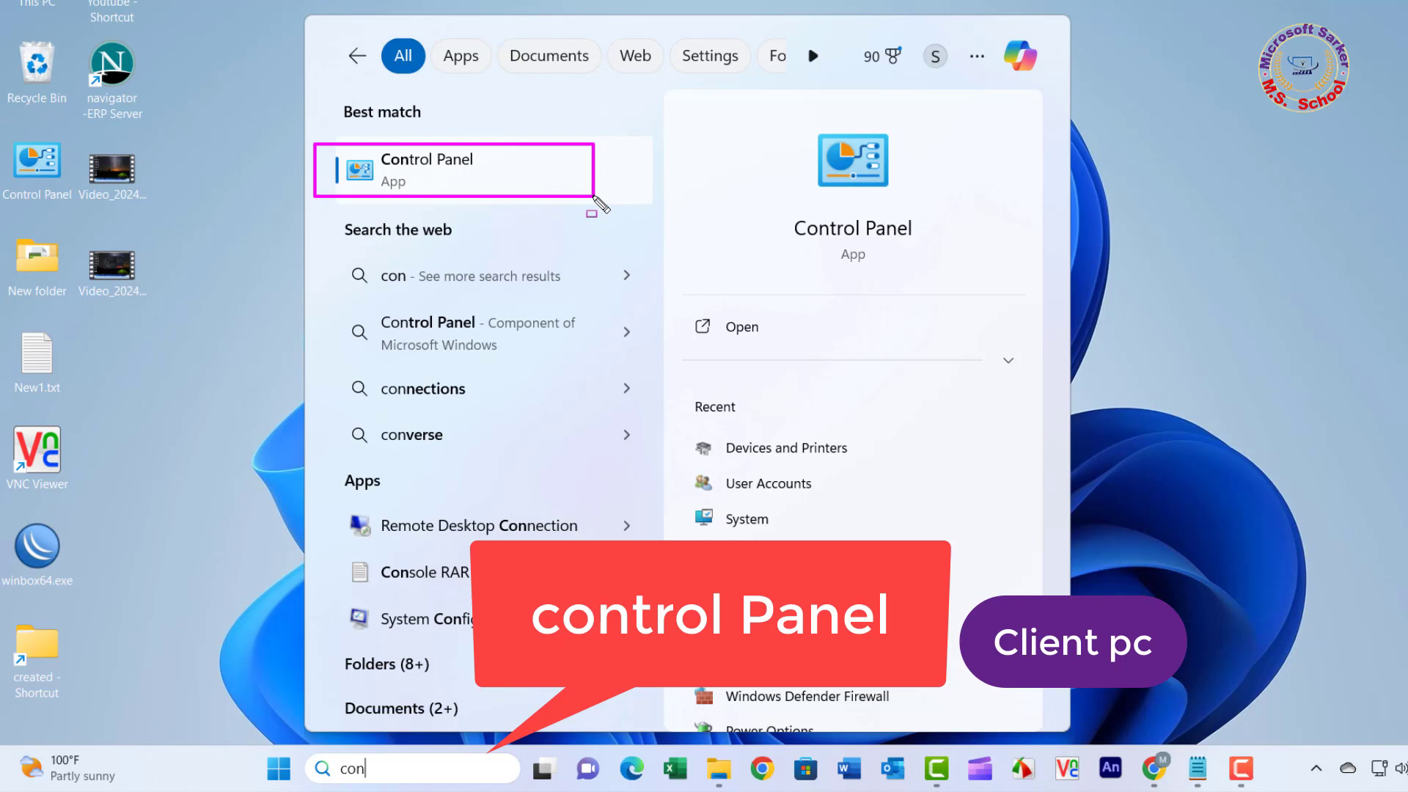
left_click(396, 167)
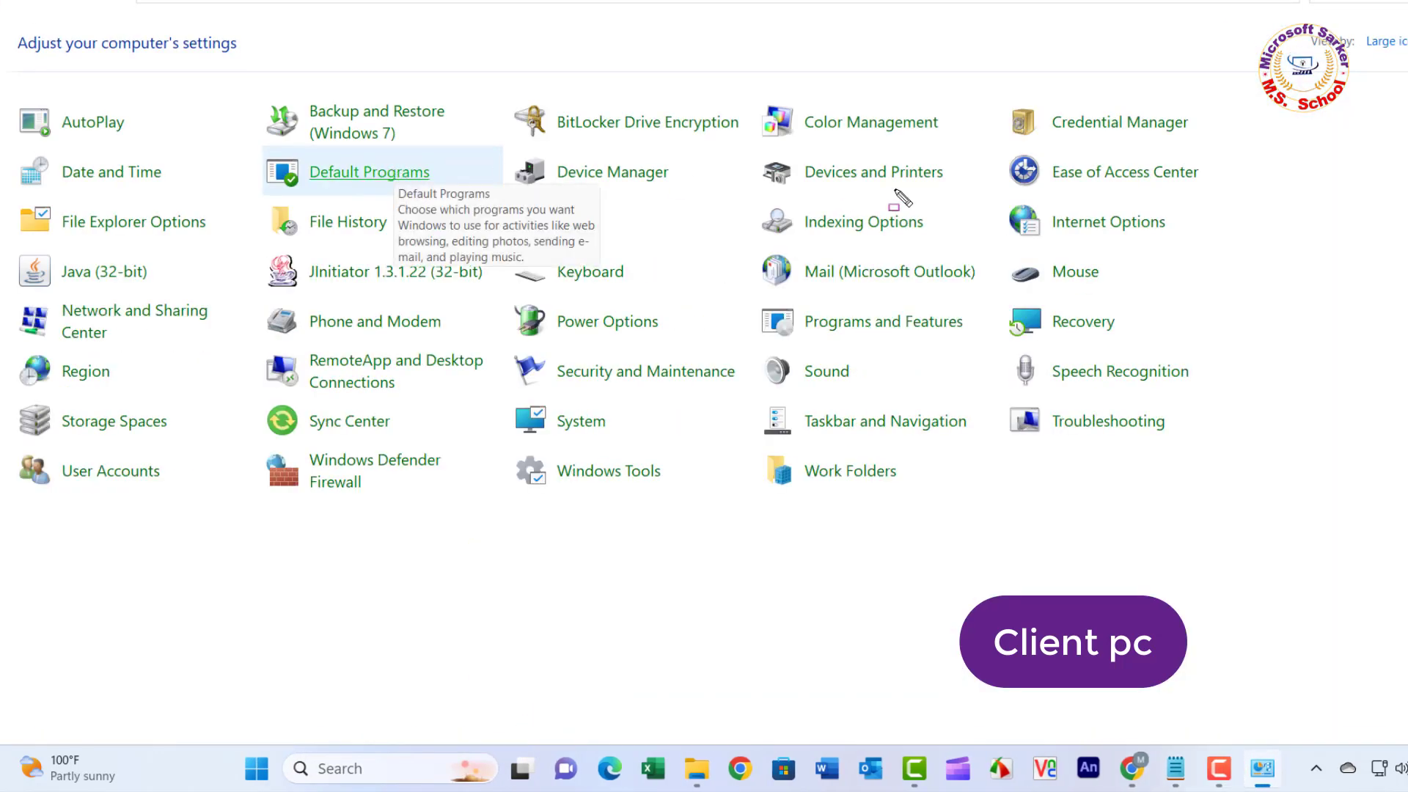
left_click_drag(740, 152, 993, 189)
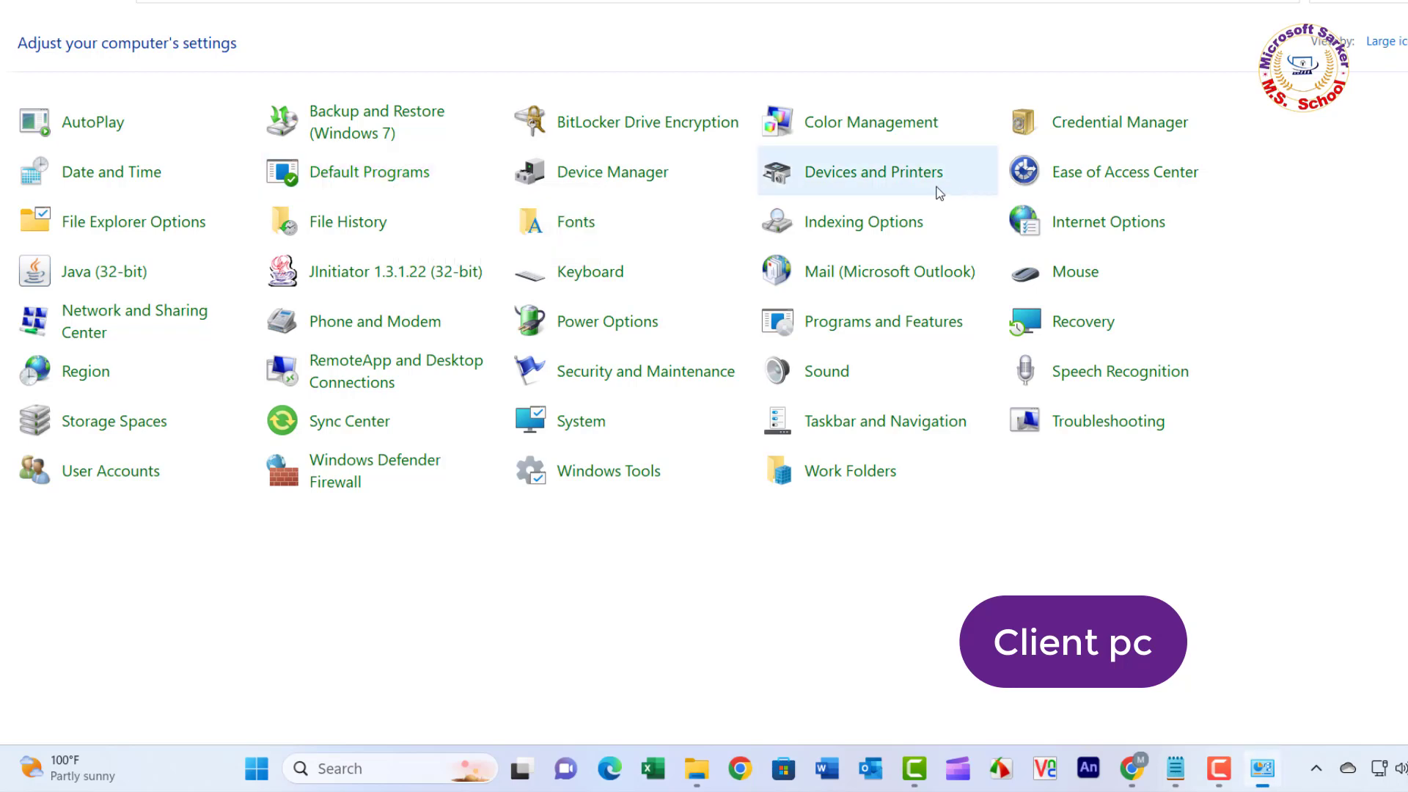
left_click(910, 183)
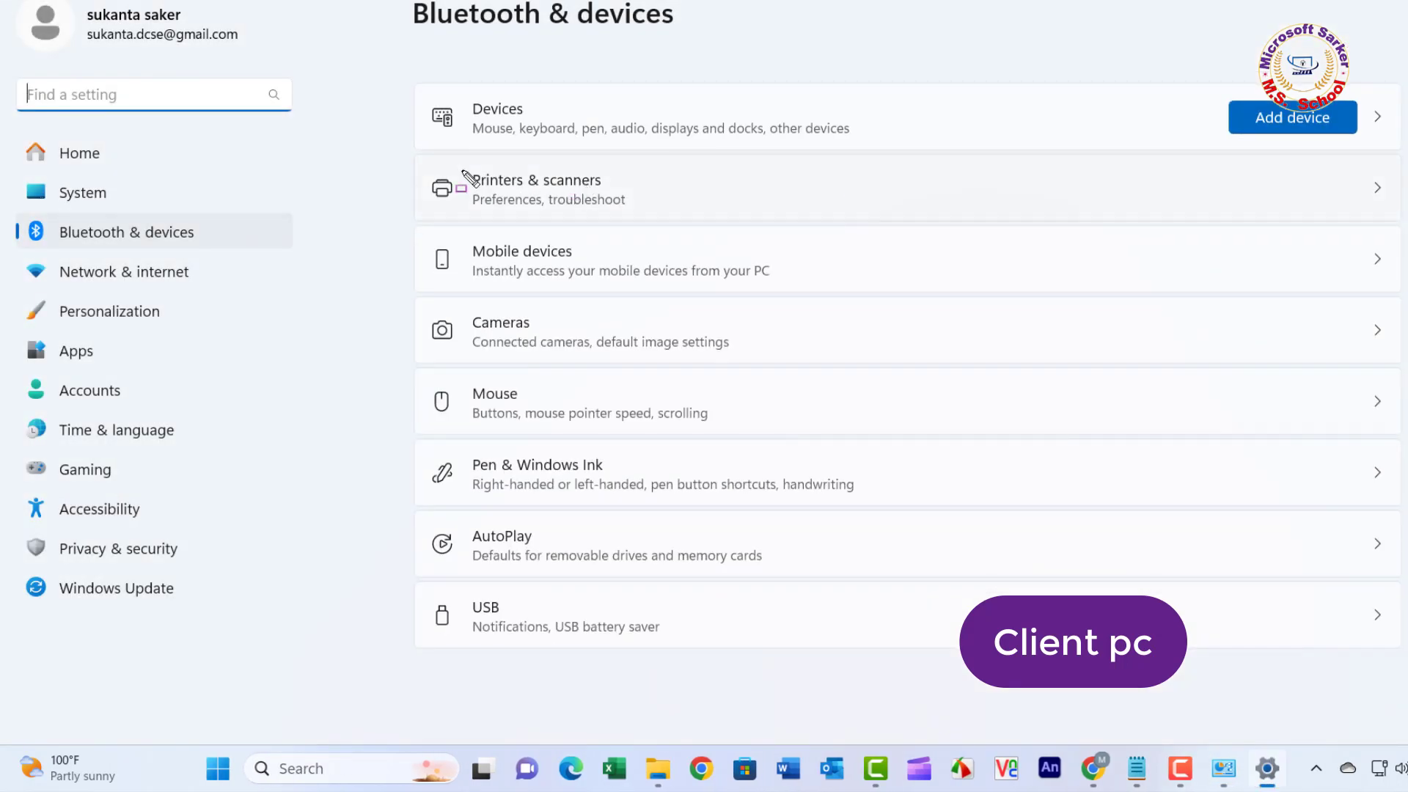
Step: Go to Printers & scanners and run Add device to scan for network printers
mouse_move(420, 156)
left_mouse_down()
mouse_move(1031, 220)
mouse_move(1406, 214)
left_mouse_up()
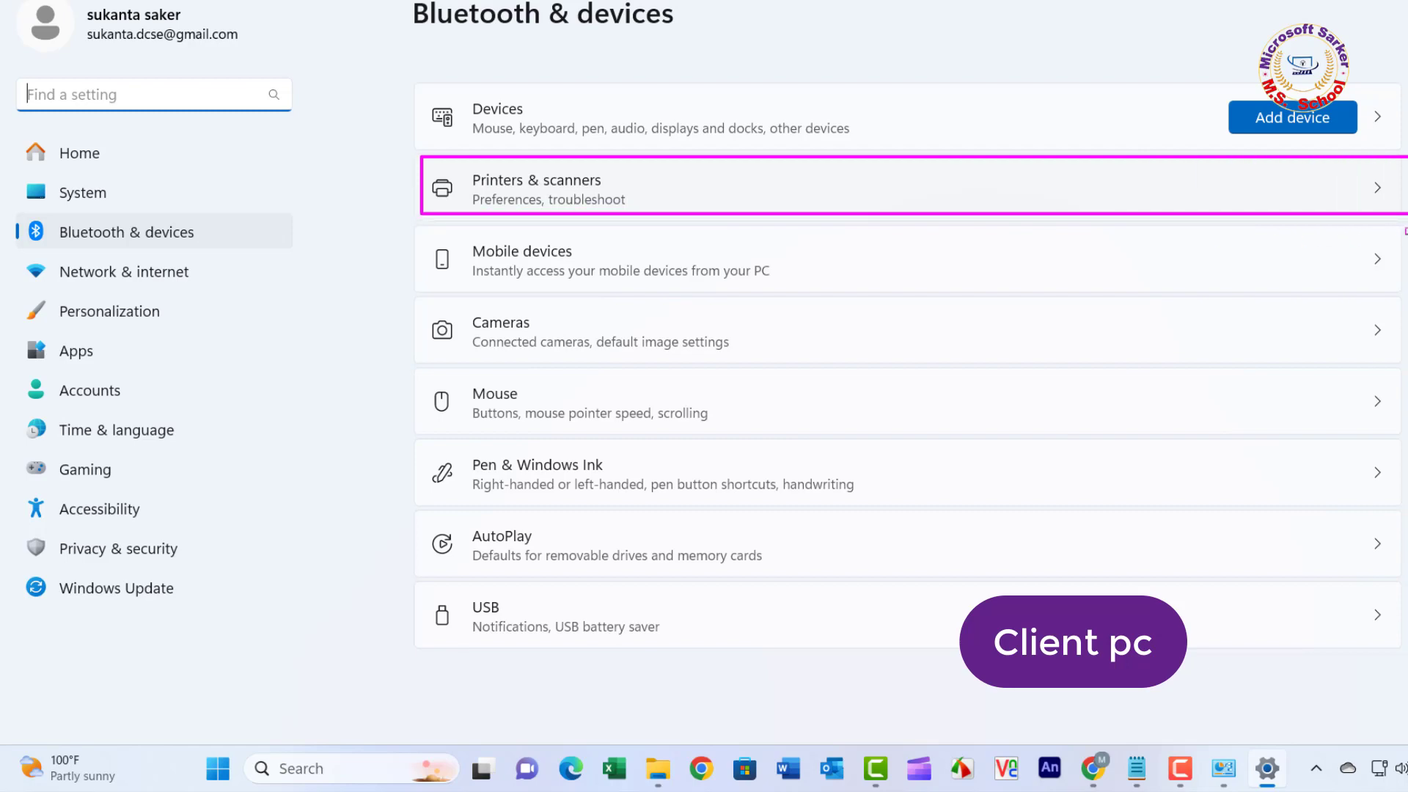
left_click(538, 189)
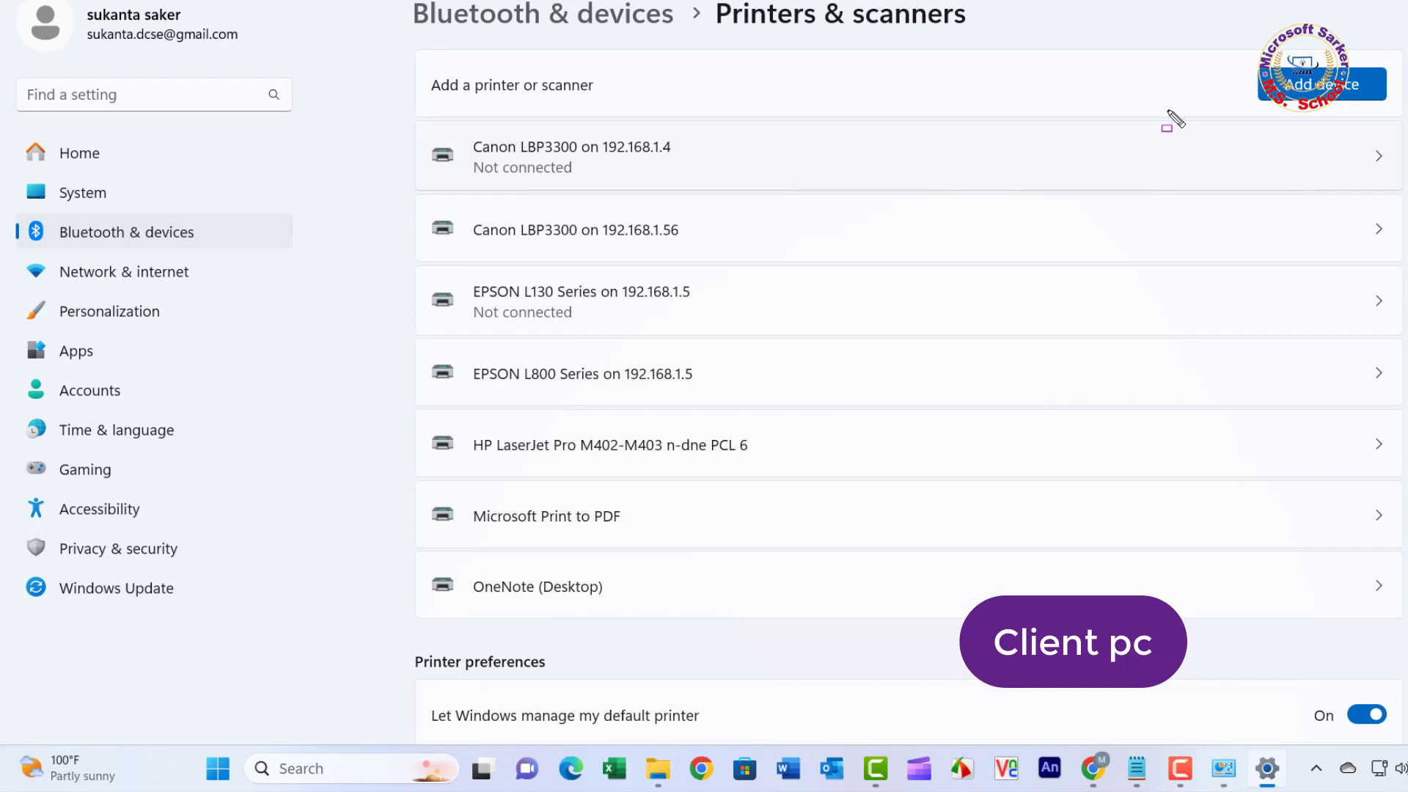
left_click_drag(1235, 57, 1400, 111)
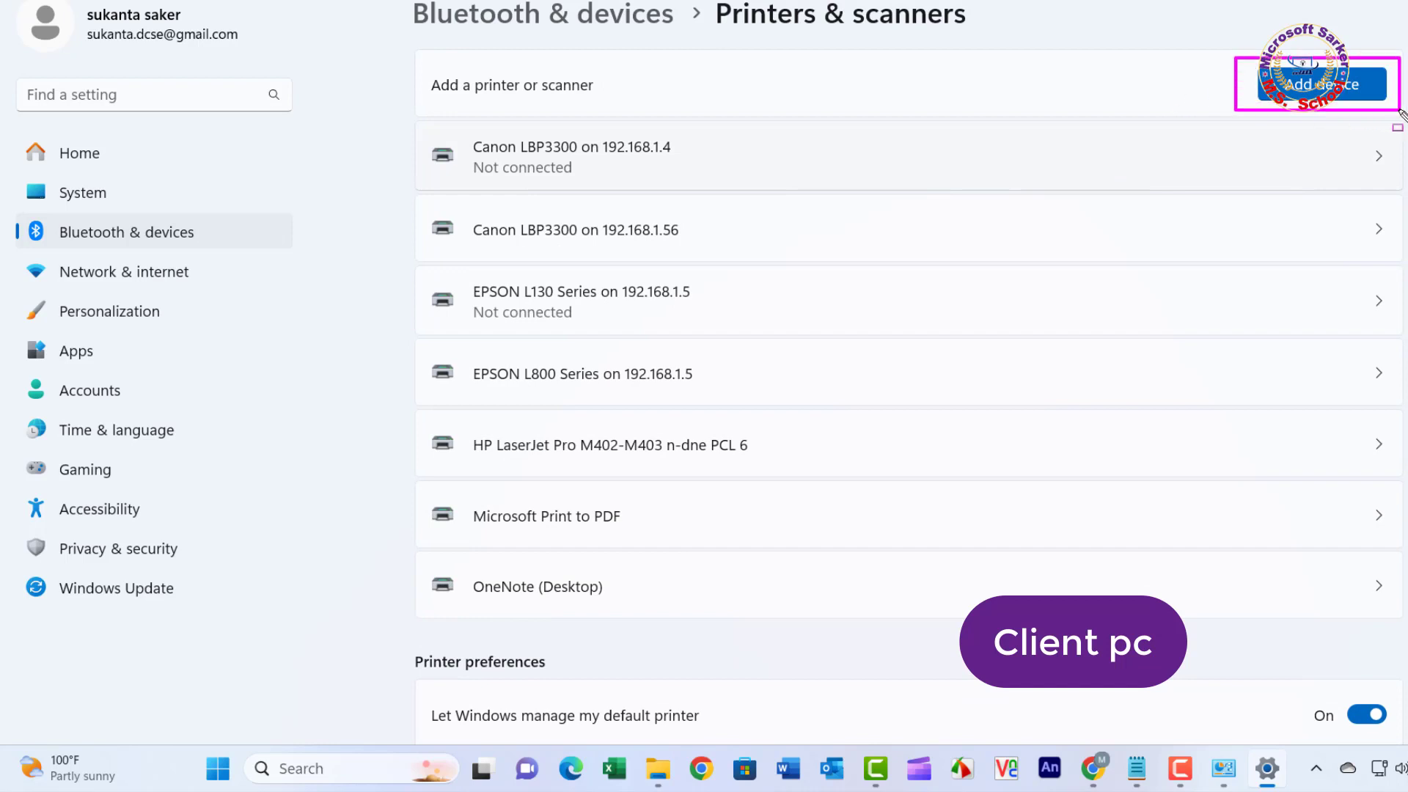
left_click(1332, 100)
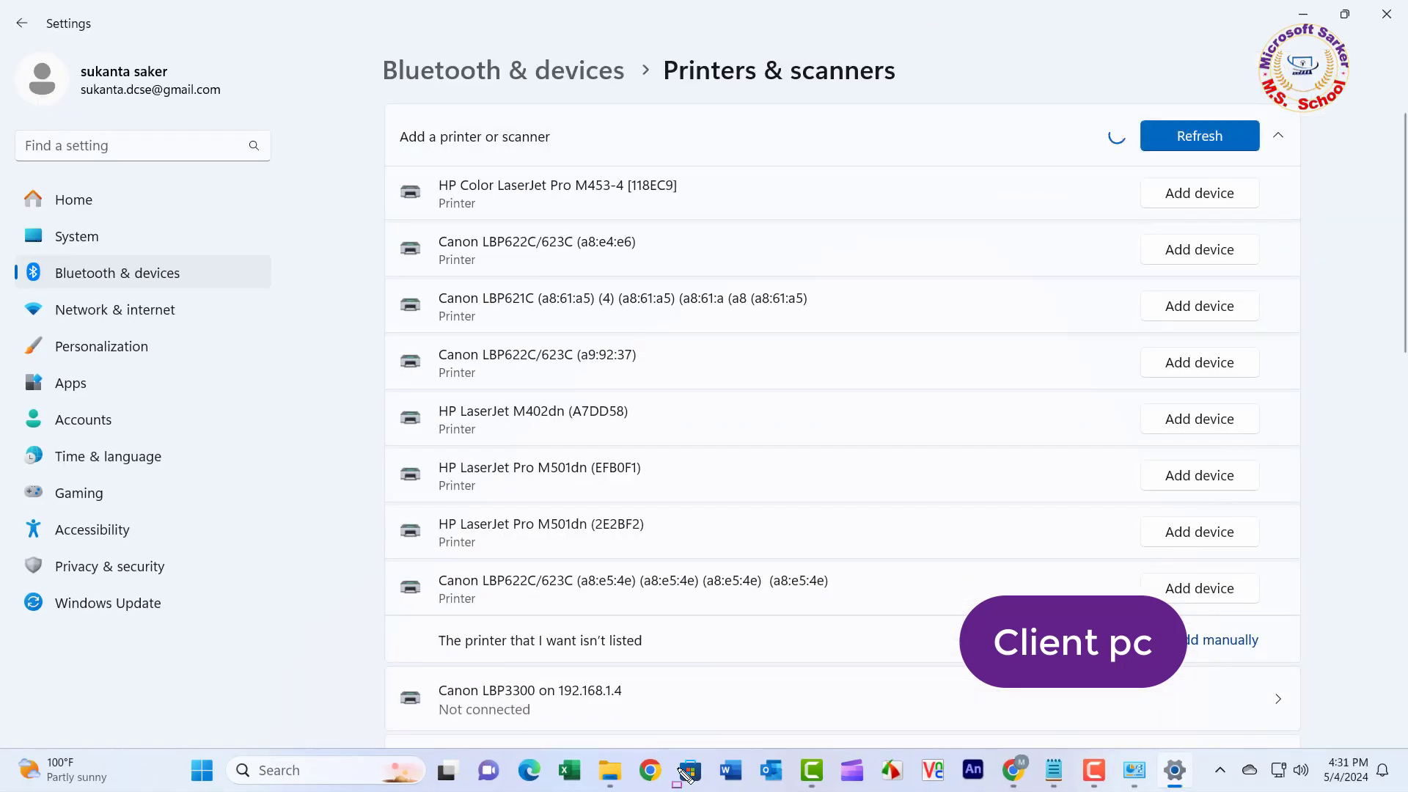
mouse_move(423, 625)
left_mouse_down()
mouse_move(956, 675)
mouse_move(1272, 675)
mouse_move(1303, 660)
left_mouse_up()
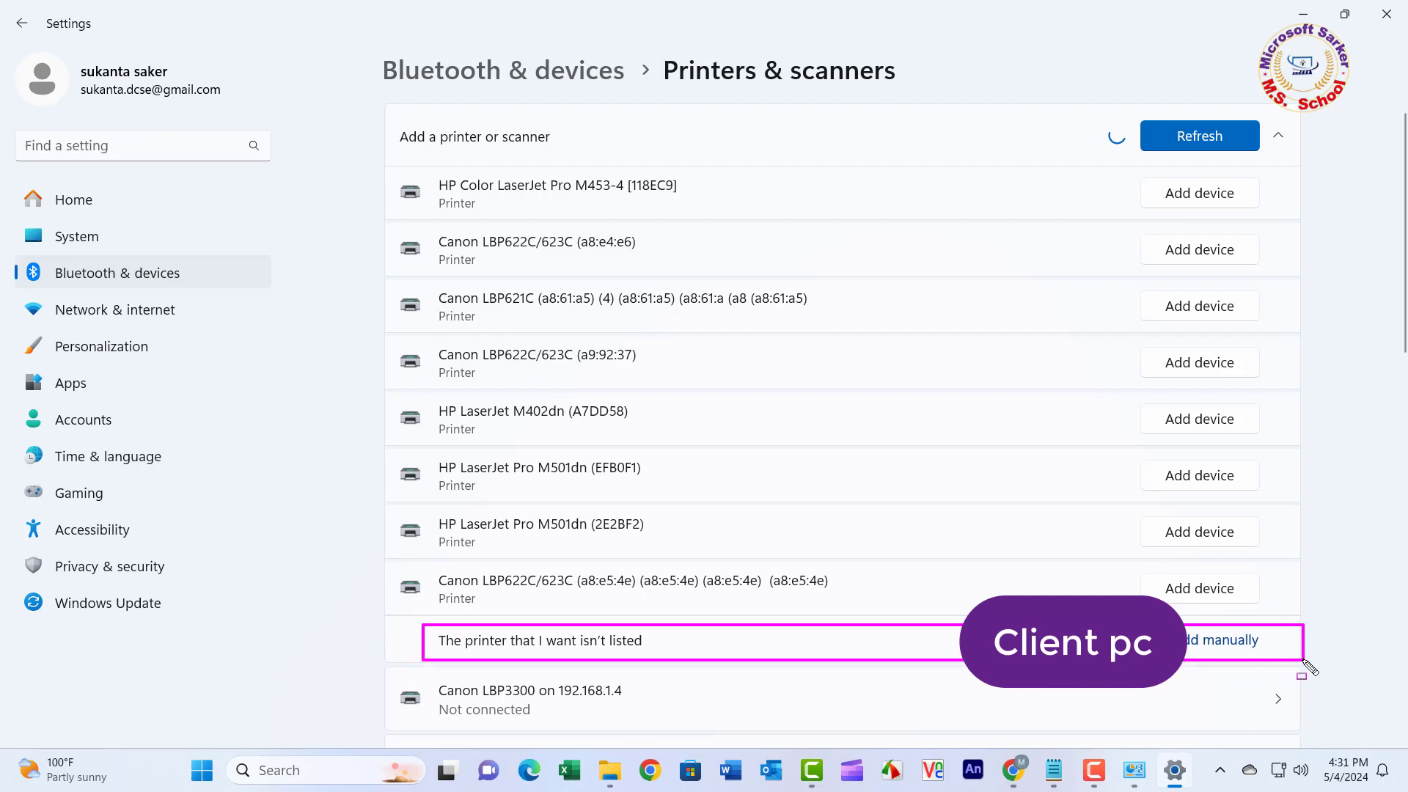
Step: Choose 'Add manually', then select a shared printer by name: \\192.168.1.5\EPSON L800 Series
left_click(1239, 641)
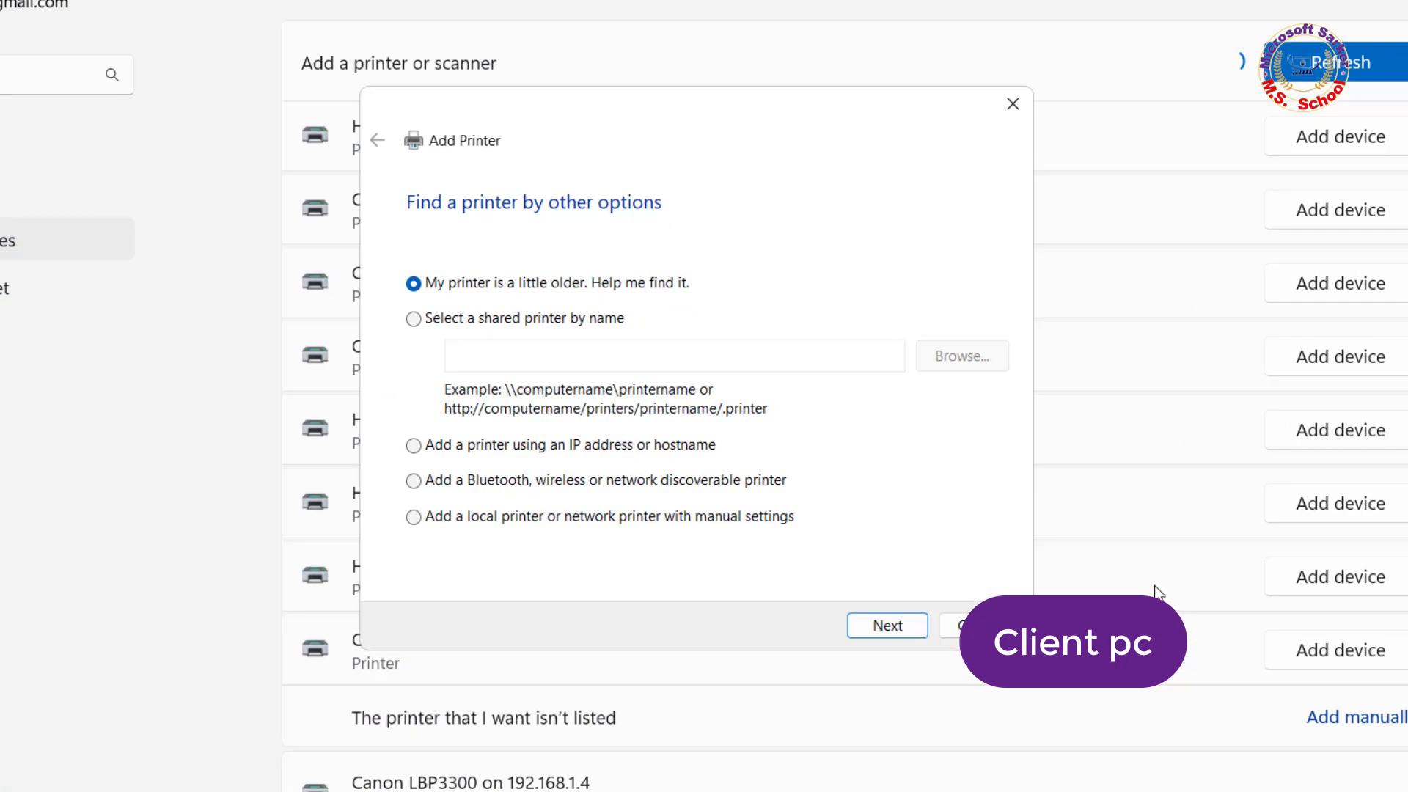
left_click(415, 319)
left_click(477, 353)
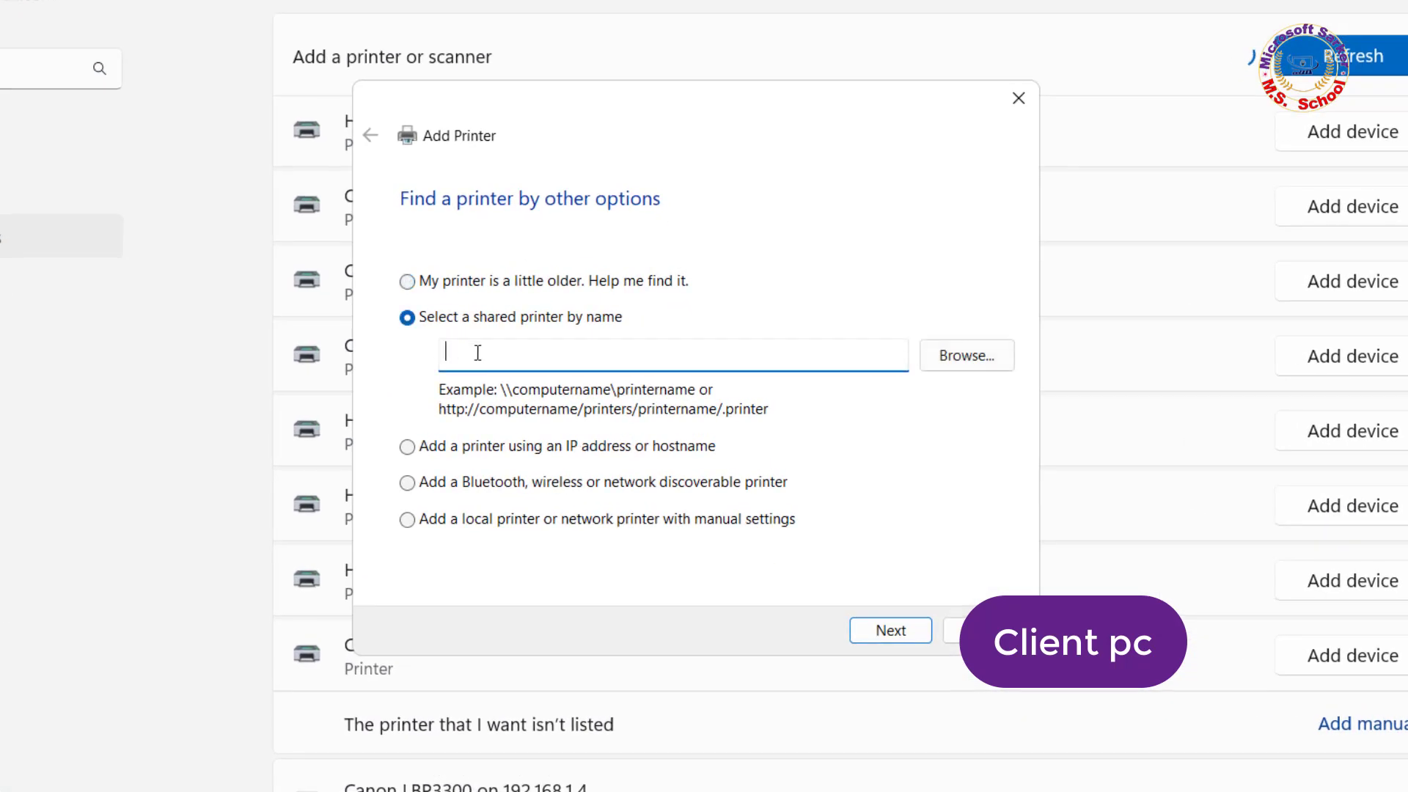
type("\\\\")
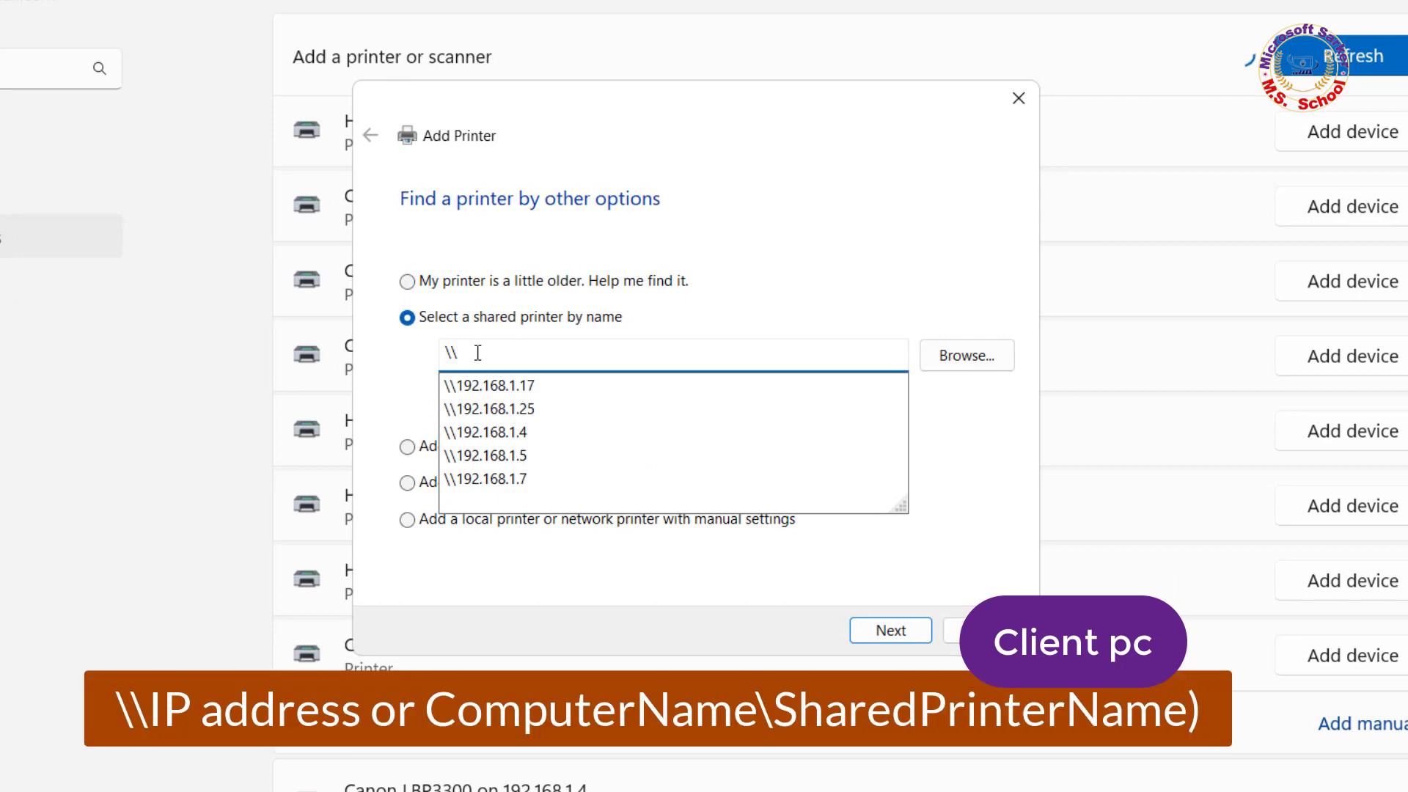
key("Down")
key("Down")
key("Down")
key("Down")
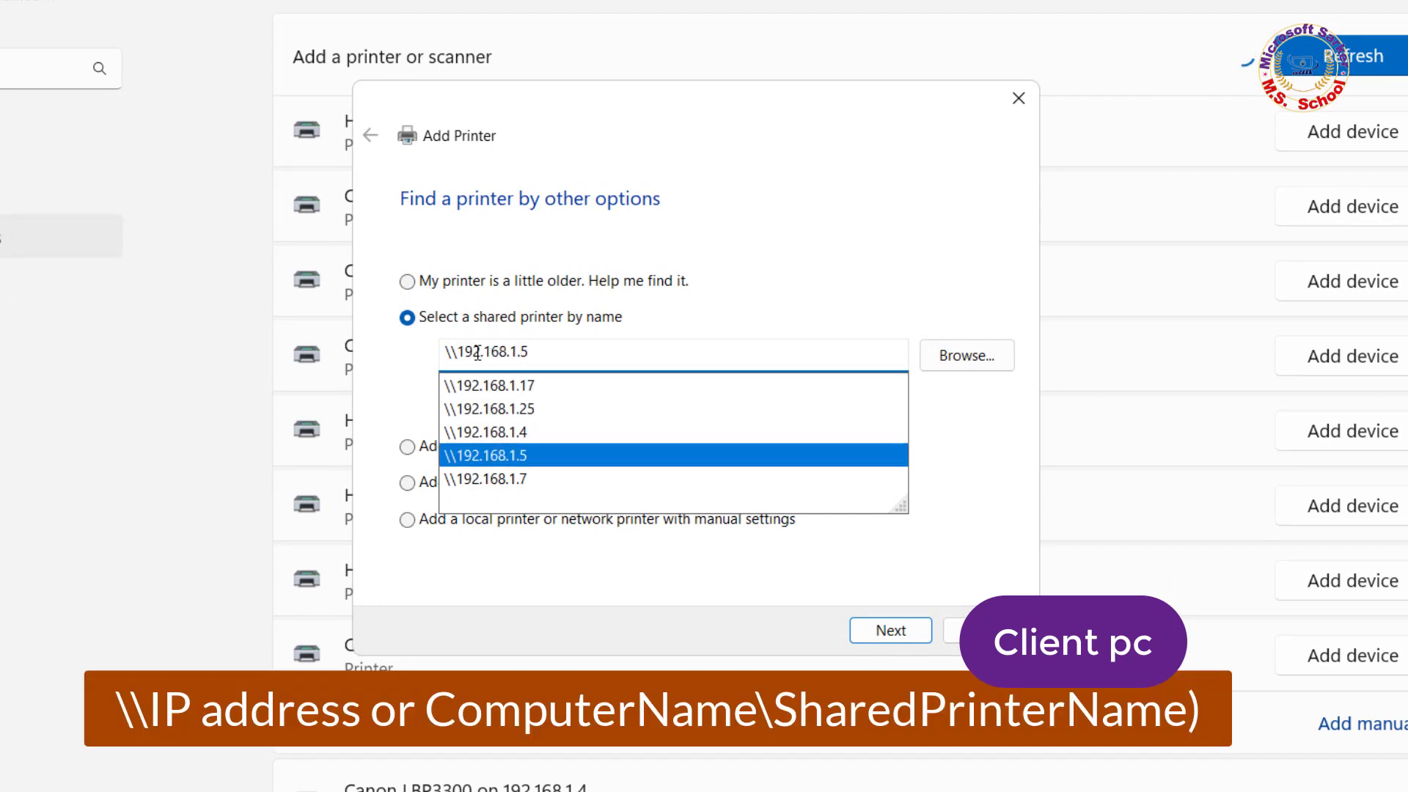
type("\\")
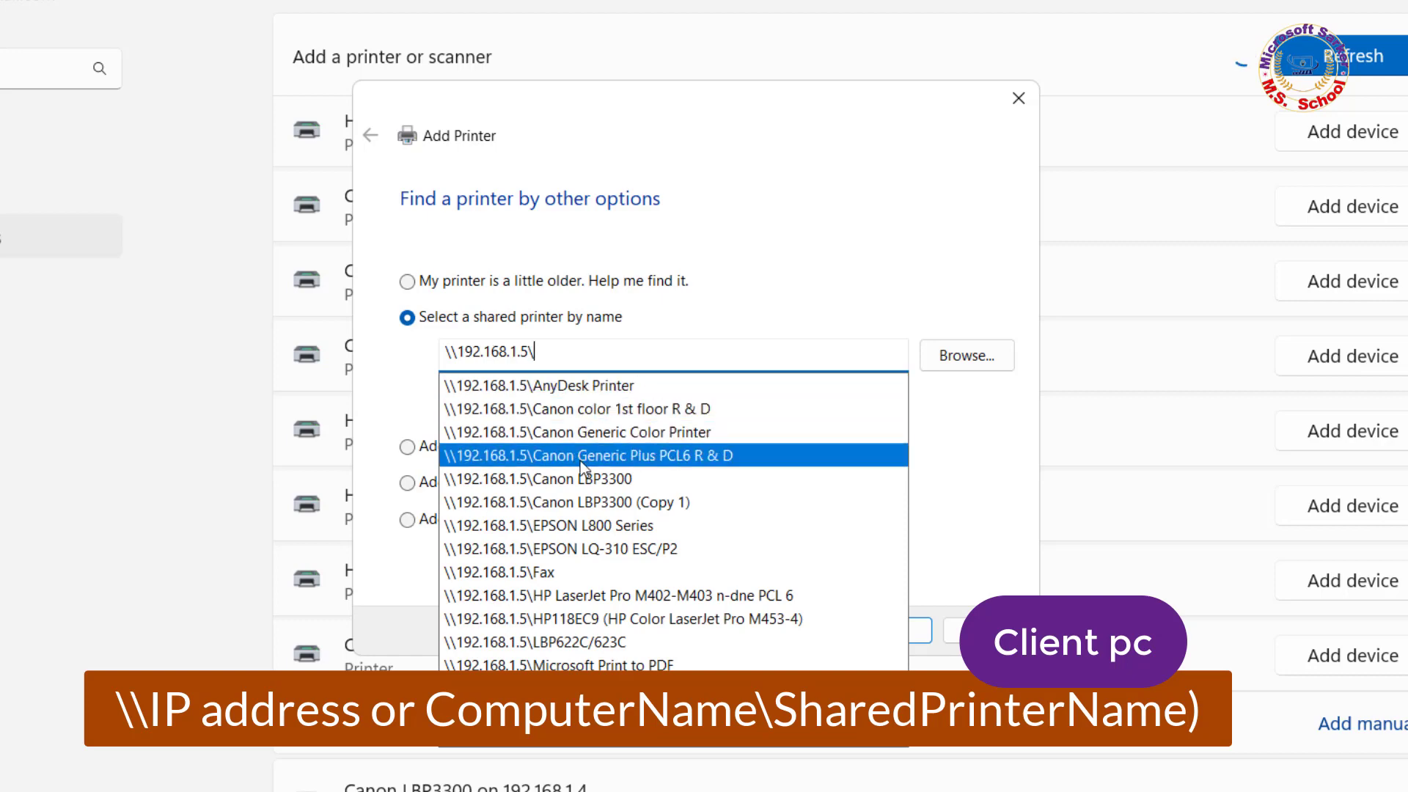
left_click(583, 526)
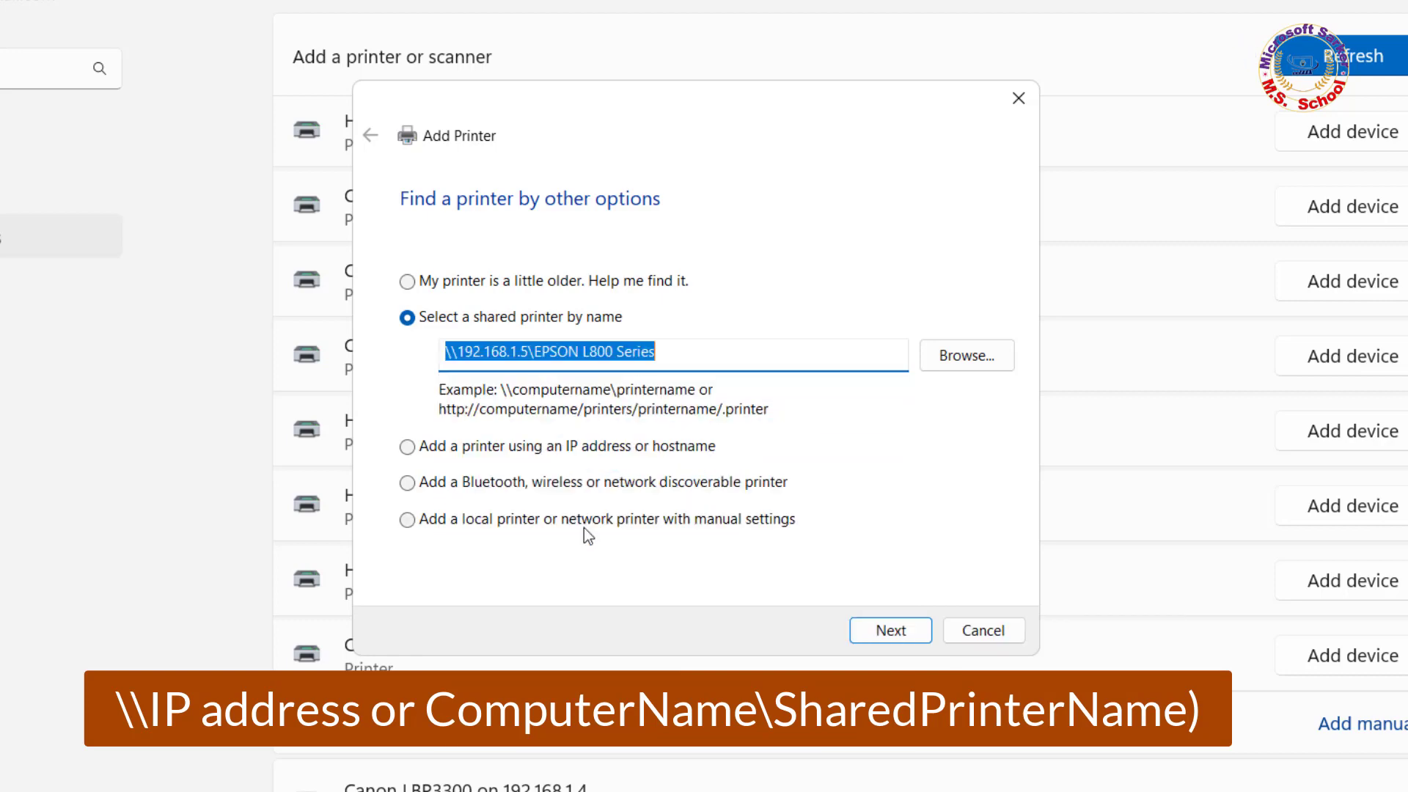
Step: Connect to the shared EPSON L800 Series and finish the Add Printer wizard
left_click(696, 355)
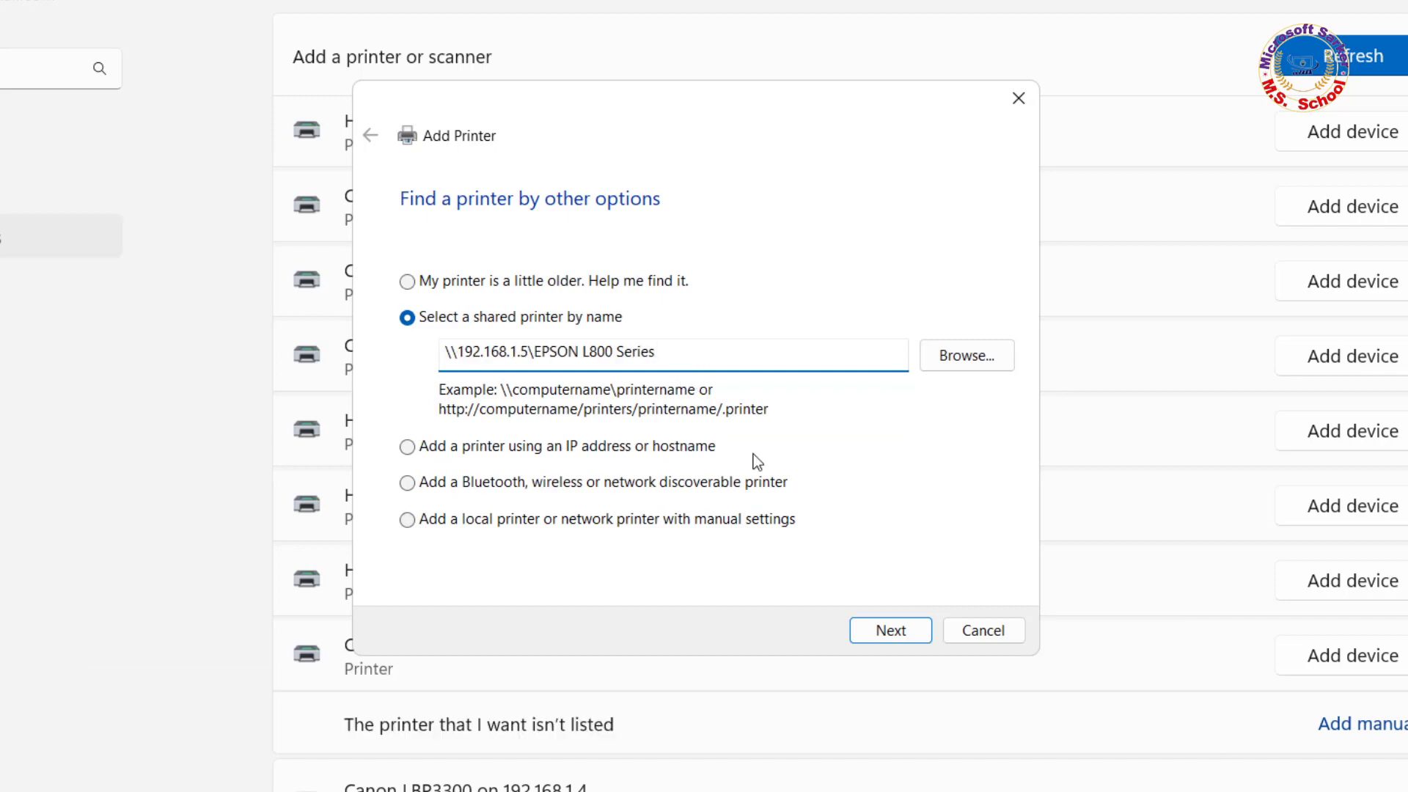
left_click(868, 630)
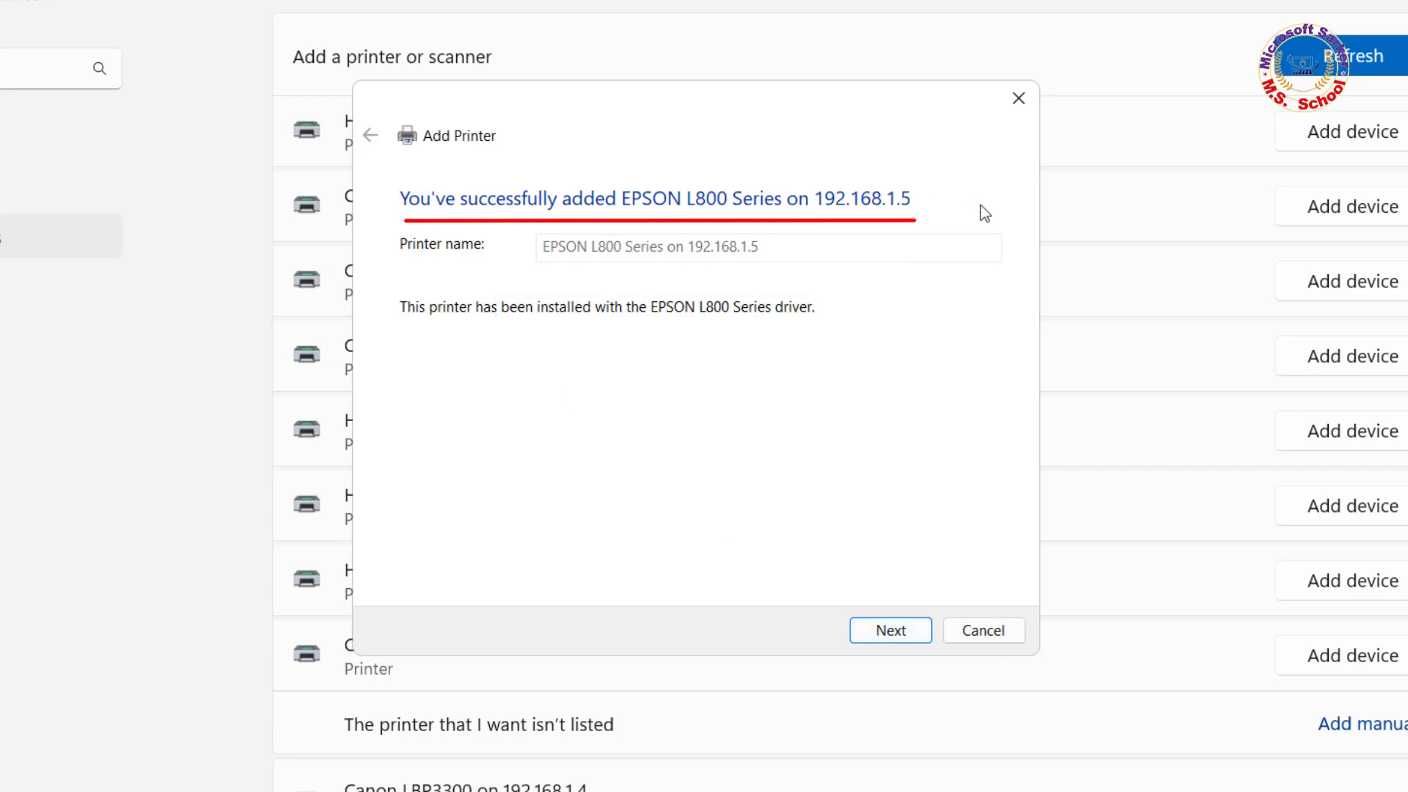
left_click(879, 635)
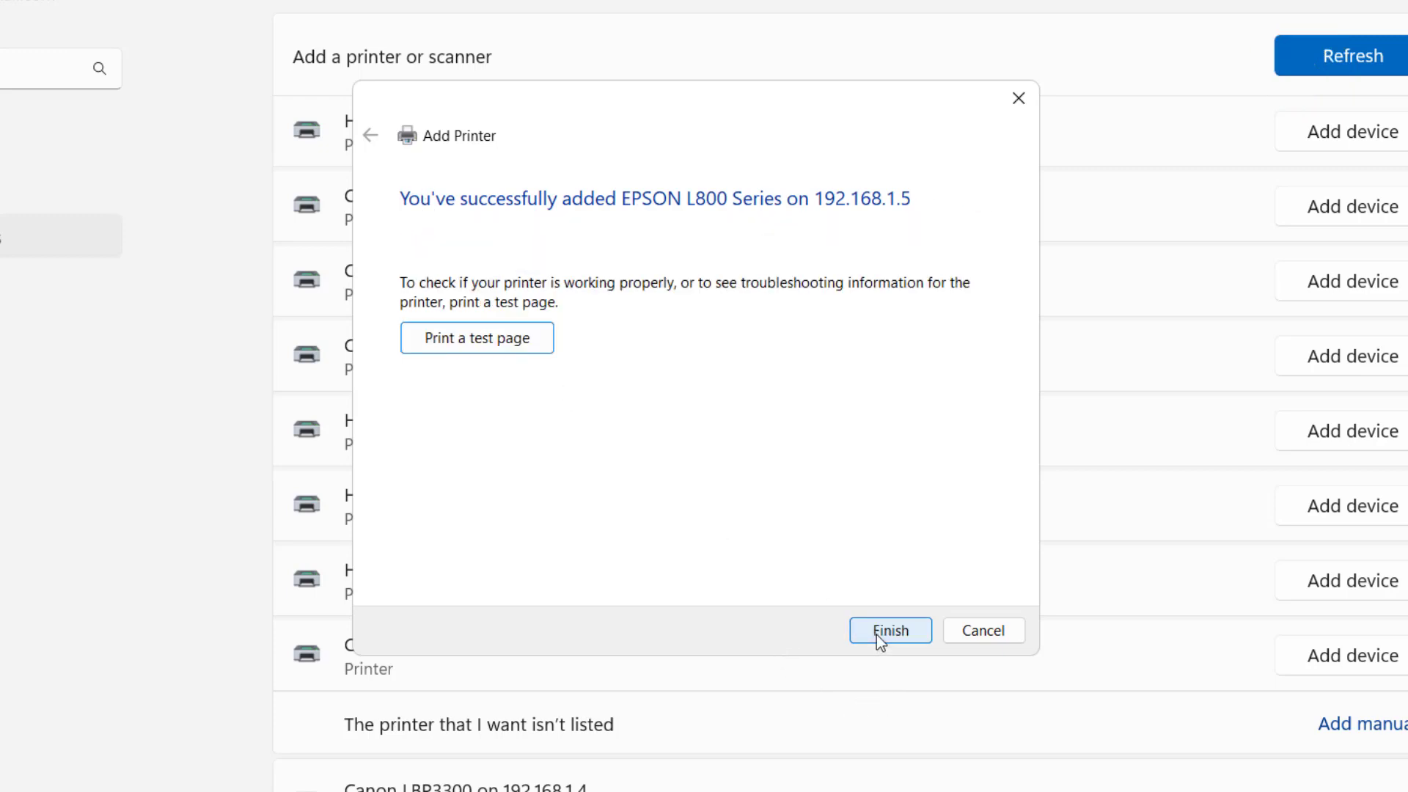
left_click(880, 634)
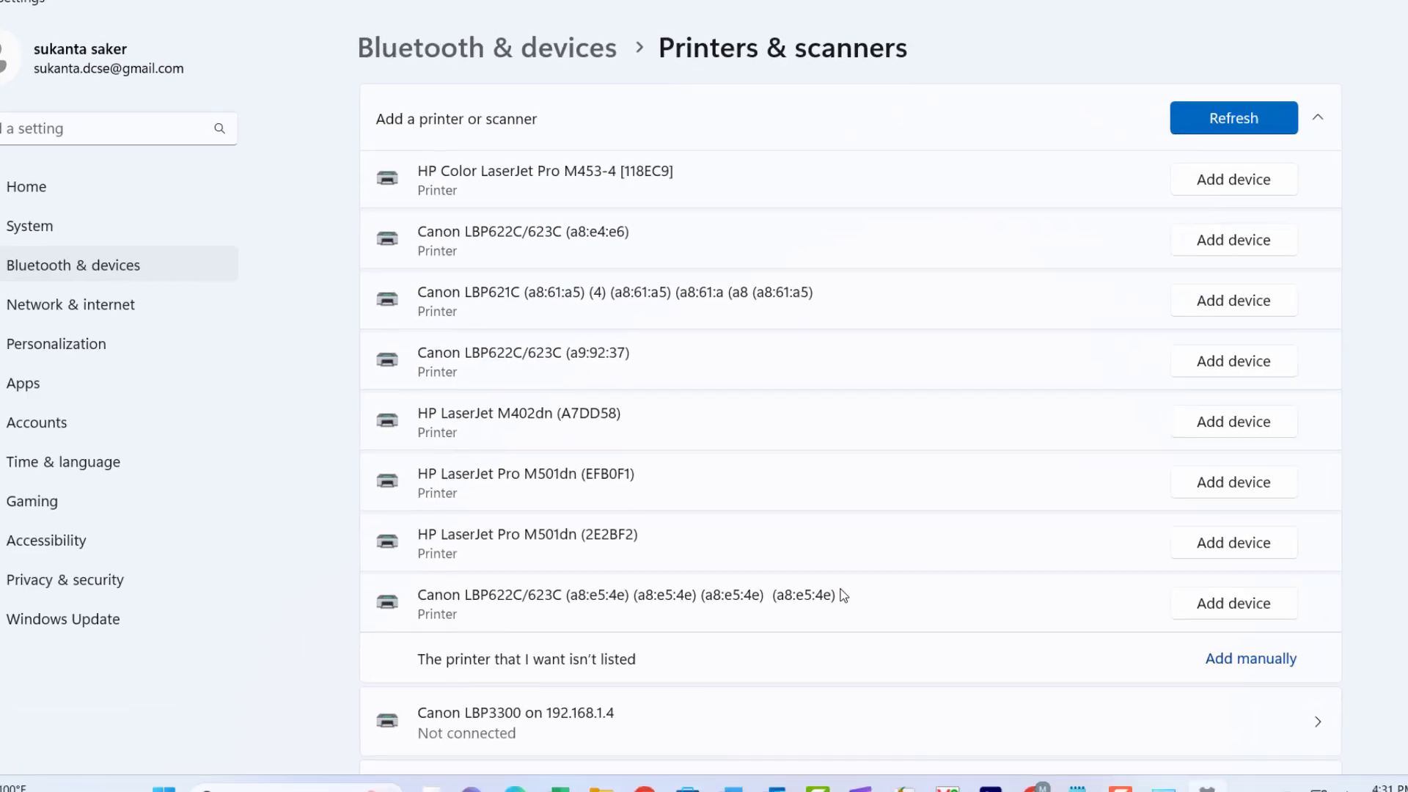